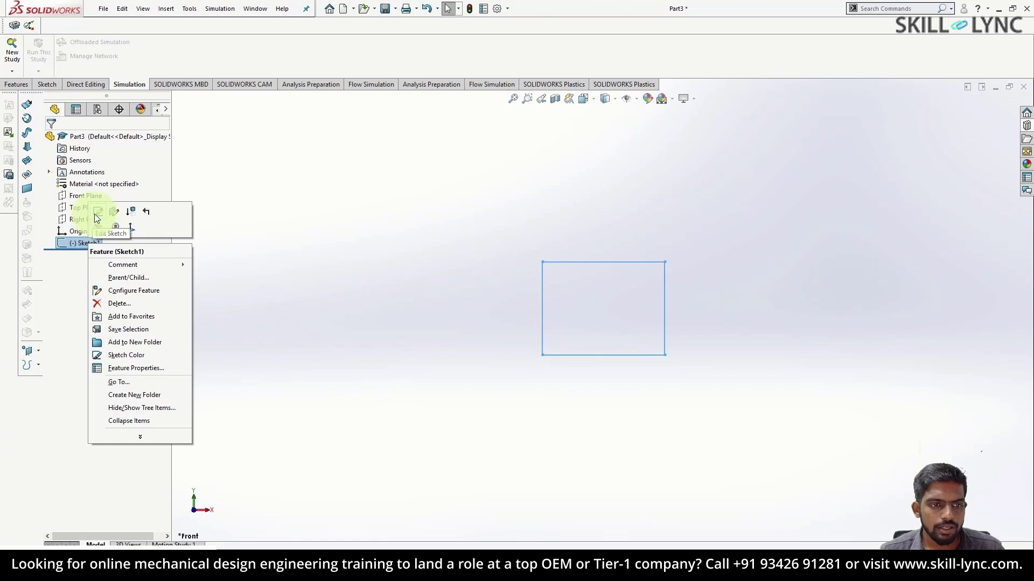
- Edit the existing rectangle sketch and dimension it 50 mm wide and 25 mm high
click(44, 52)
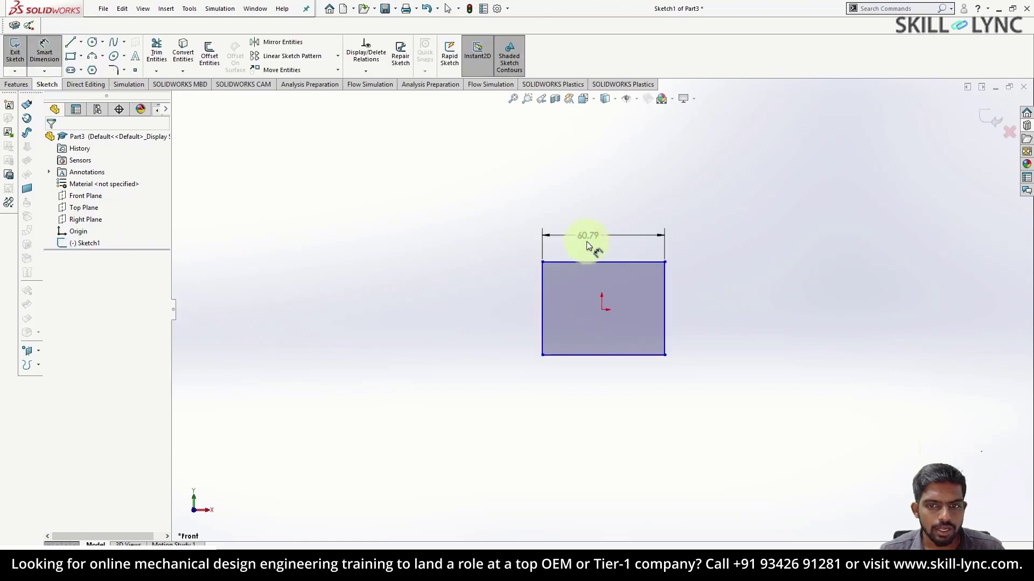
click(591, 235)
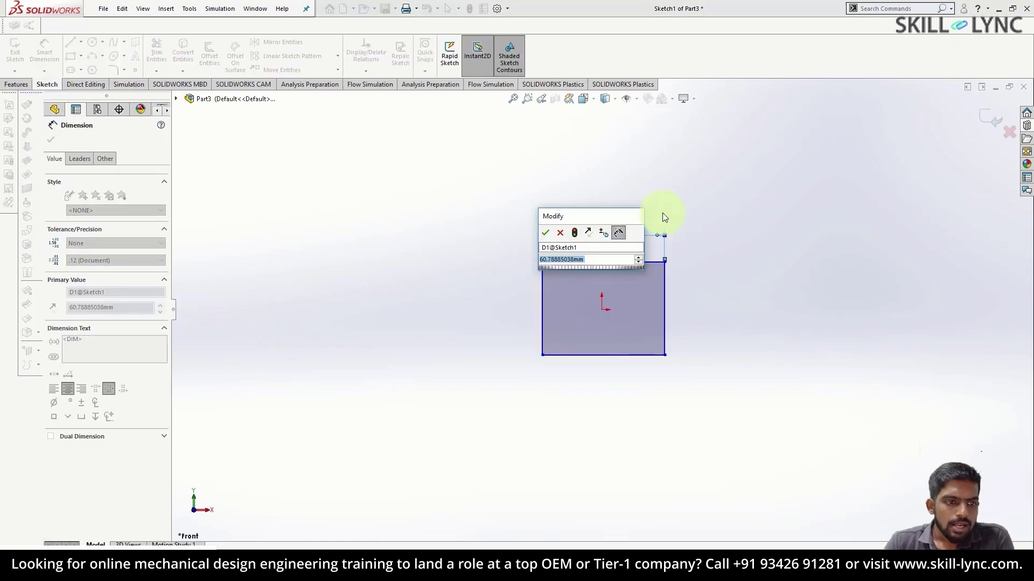
text(50)
key(Return)
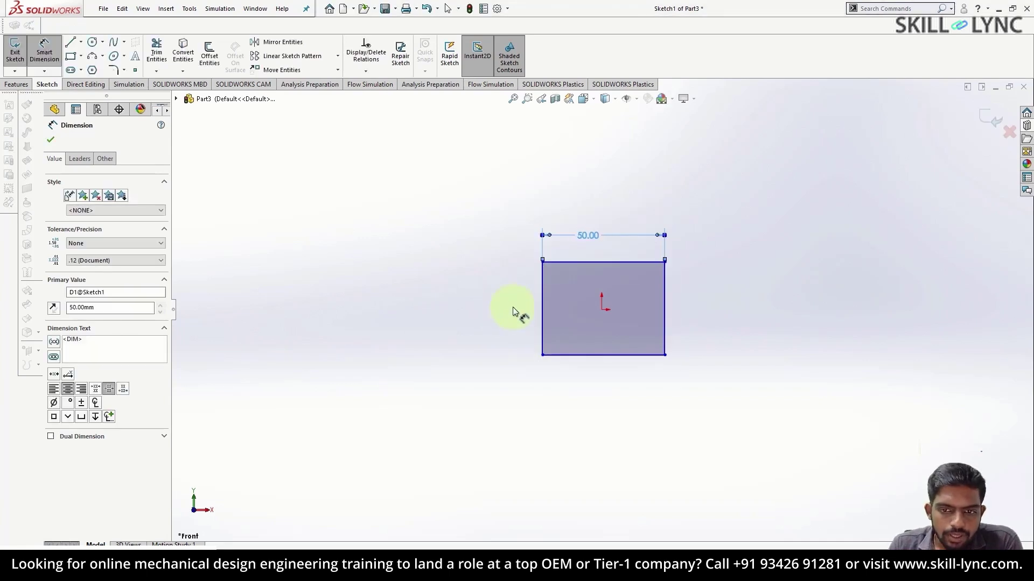
click(542, 299)
click(493, 300)
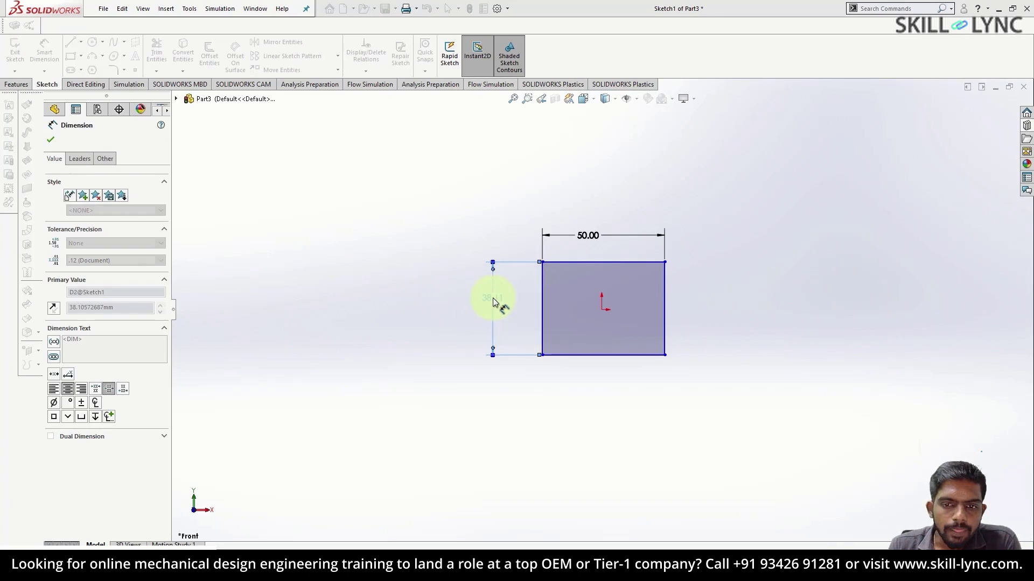
text(25)
key(Return)
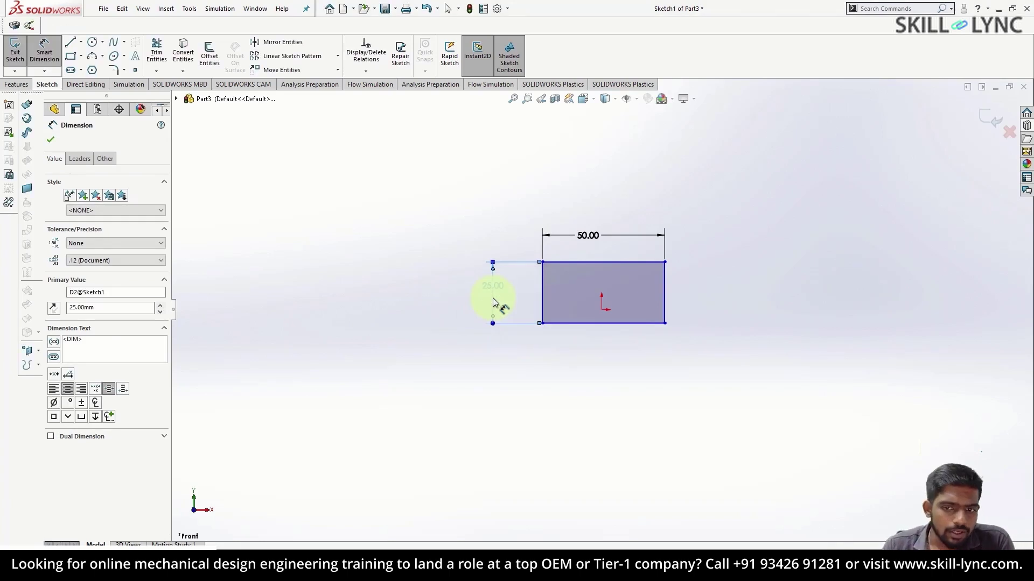
mouse_move(720, 245)
middle_down()
mouse_move(674, 265)
mouse_move(646, 353)
middle_up()
click(50, 142)
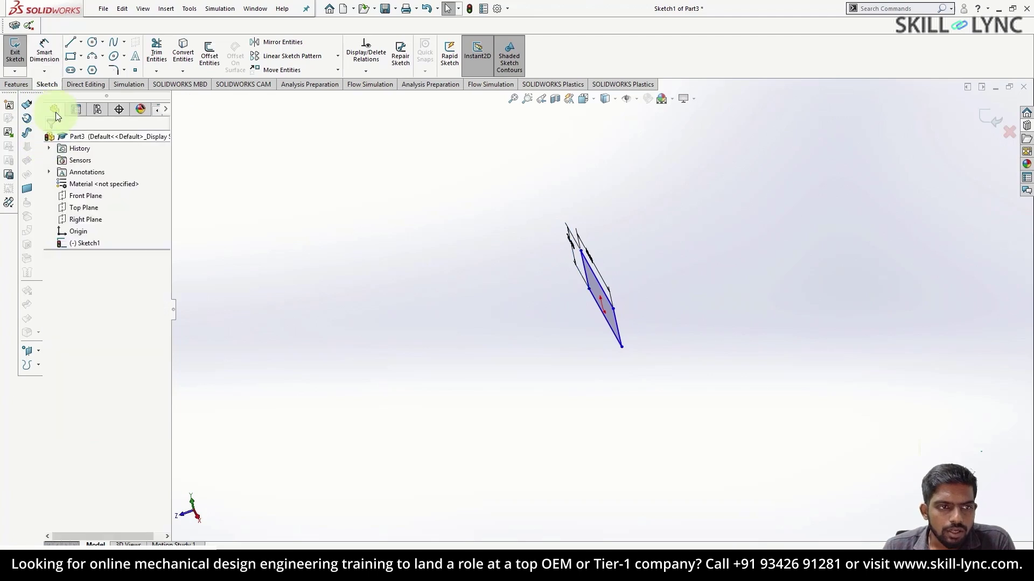
- Extrude the rectangle blind from the sketch plane to a depth of 1000 mm to form a long beam
click(16, 85)
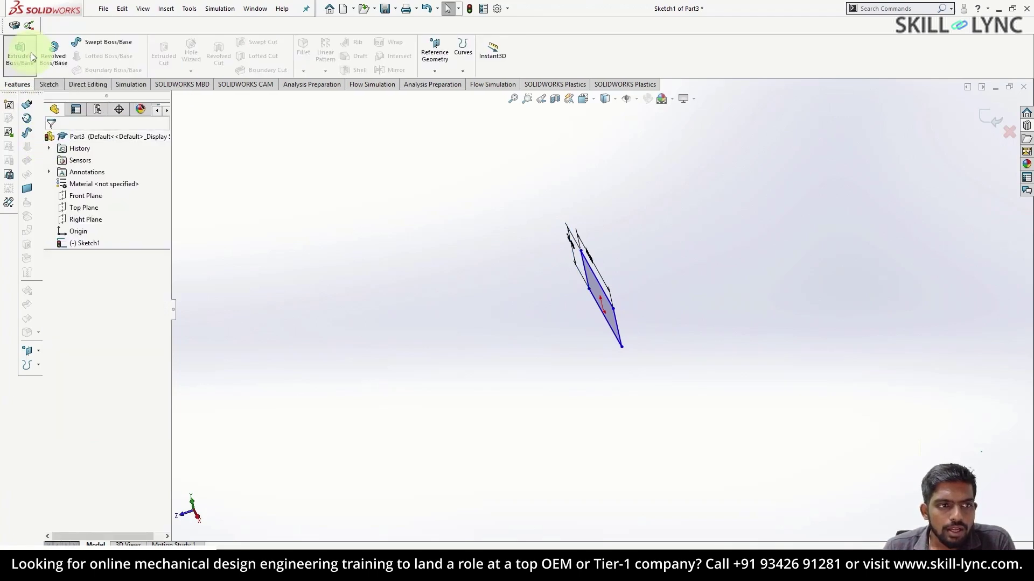
click(32, 57)
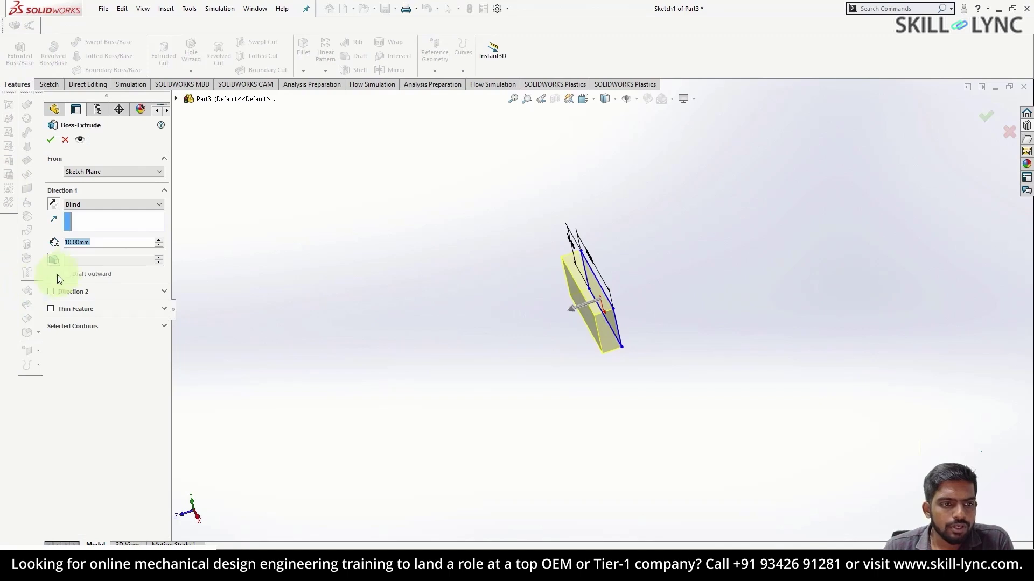
text(1000)
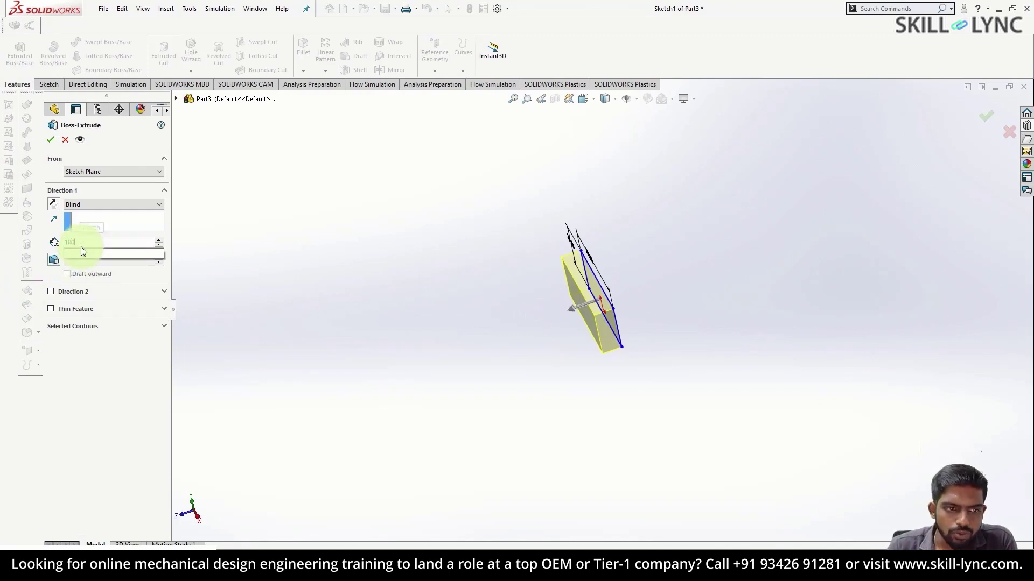
key(Return)
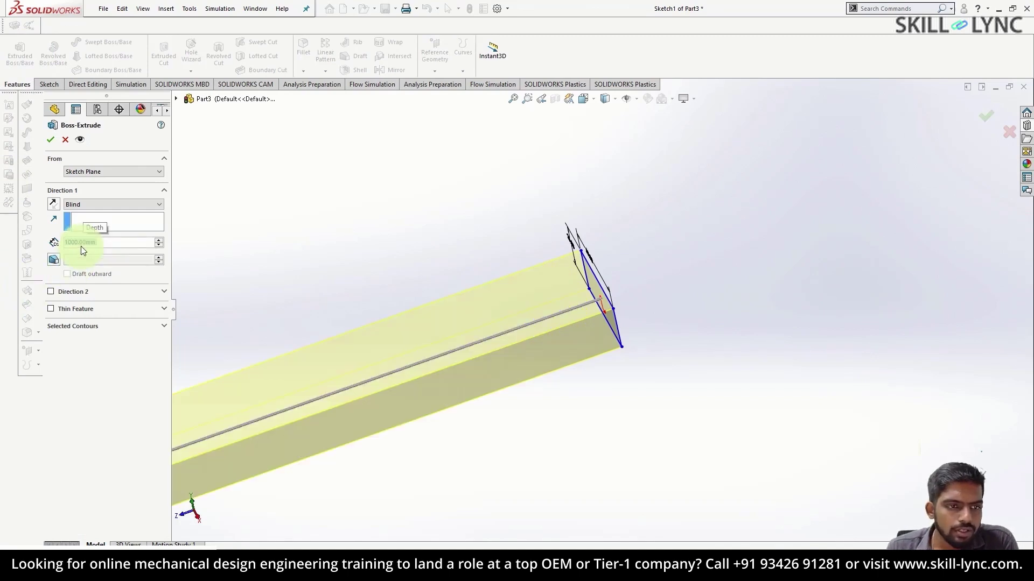
scroll(469, 279, down, 3)
scroll(465, 279, up, 6)
ctrl+middle_drag(341, 371, 520, 293)
scroll(499, 339, down, 2)
middle_drag(499, 339, 541, 322)
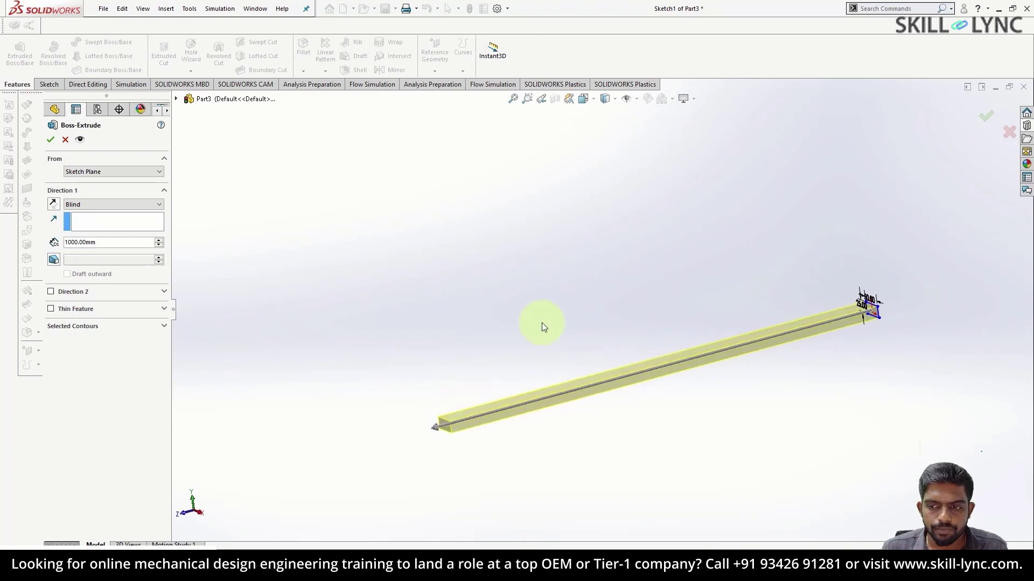
click(51, 141)
middle_drag(385, 289, 409, 281)
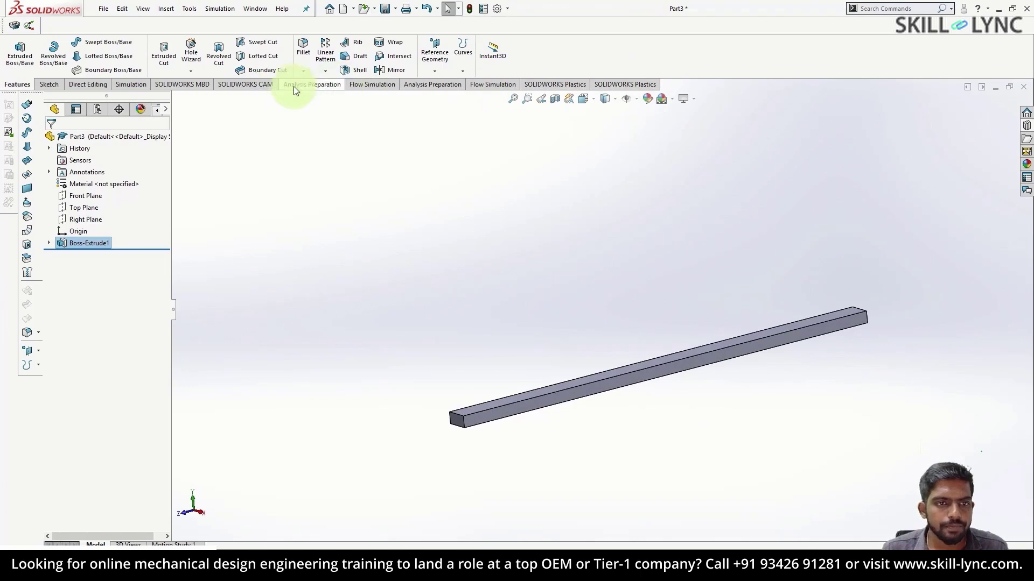
- Create a new Frequency simulation study with the default name Frequency 1
click(139, 85)
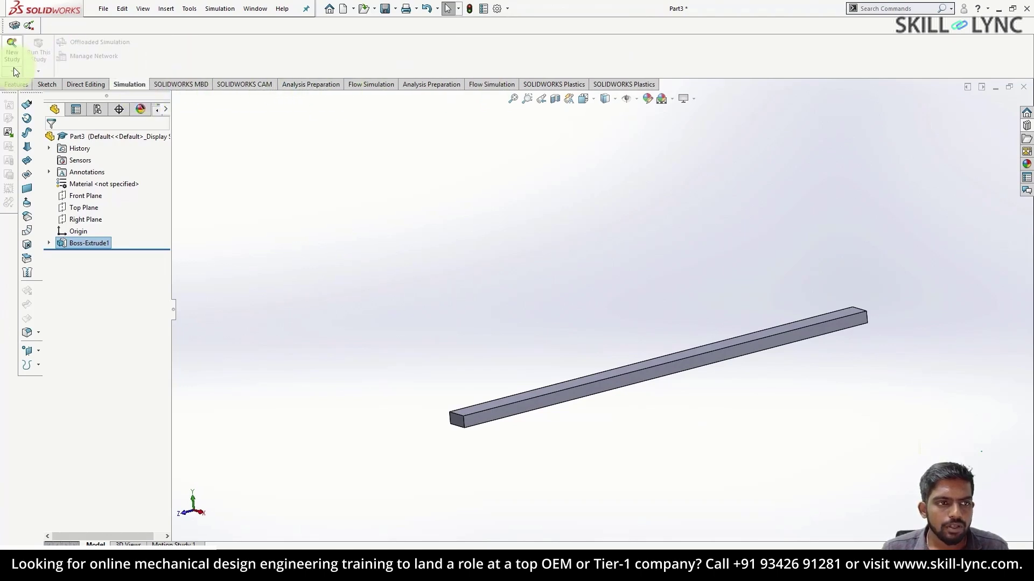
click(12, 54)
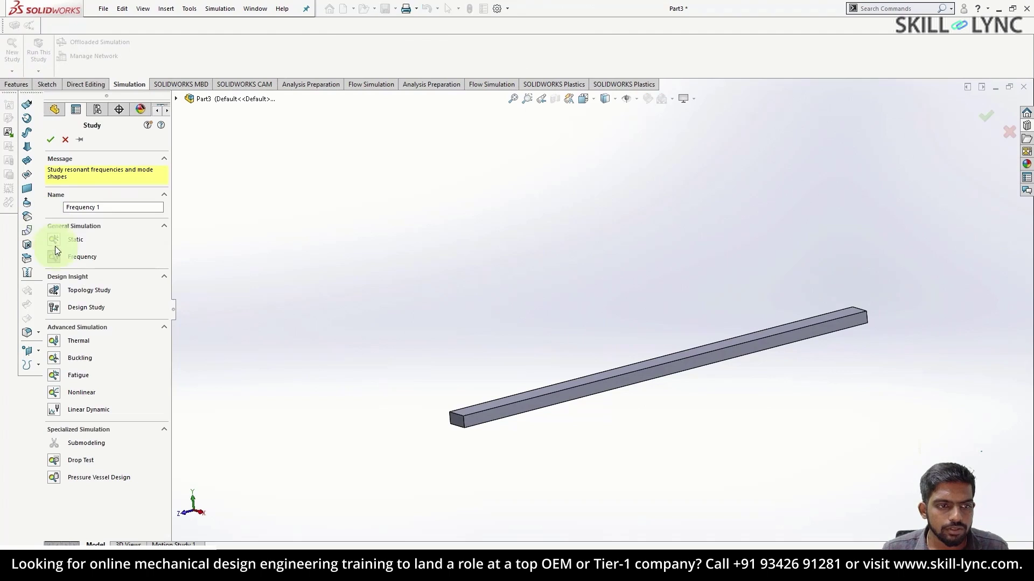
click(51, 138)
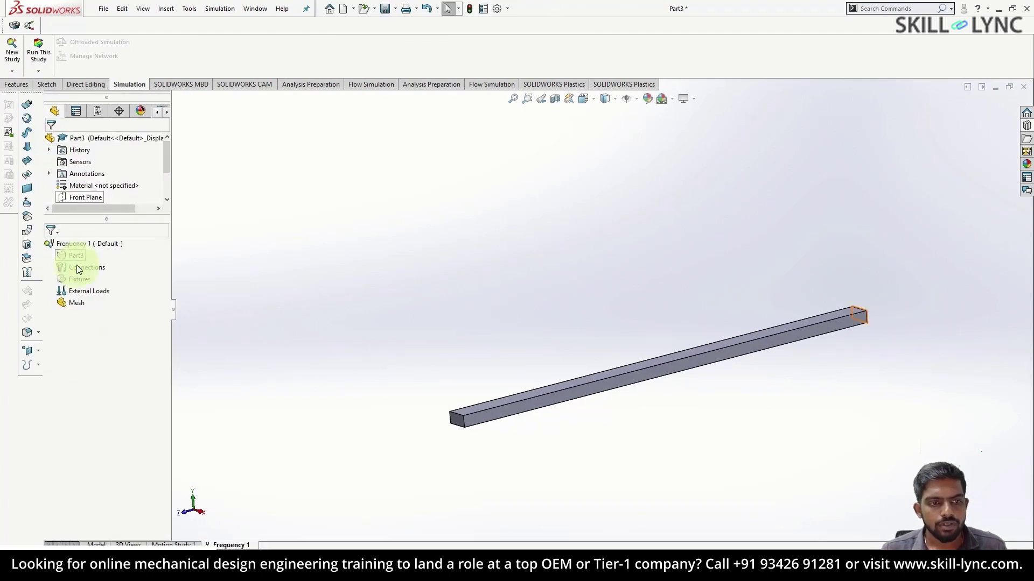
- Assign Alloy Steel from the Steel material library to the beam in the frequency study
right_click(76, 258)
click(119, 268)
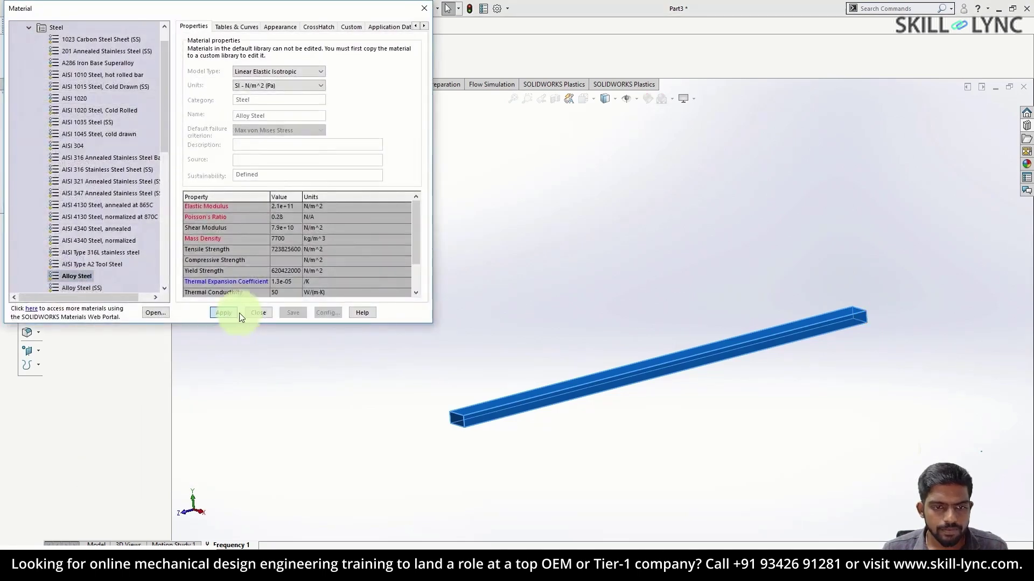
click(225, 312)
click(253, 312)
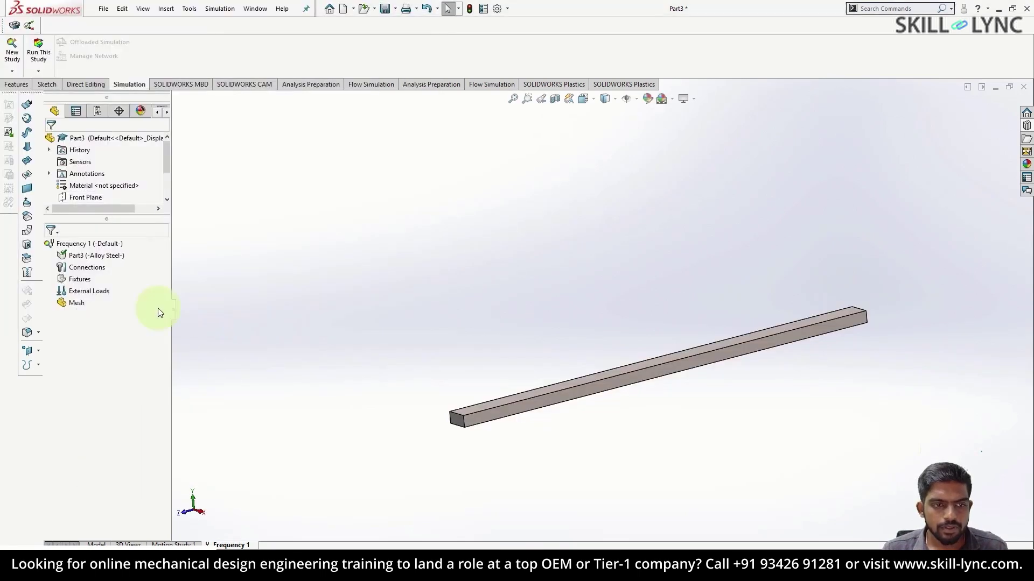
- Add a Fixed Geometry fixture to both end faces of the beam, leaving its long side faces unconstrained
right_click(73, 284)
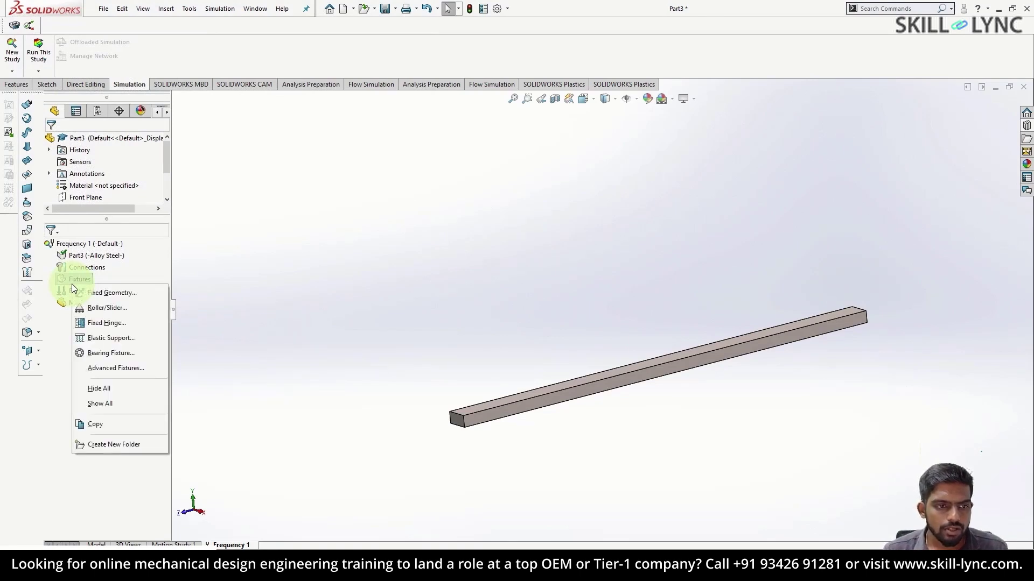
click(124, 292)
scroll(377, 355, down, 3)
scroll(657, 382, up, 2)
ctrl+middle_drag(474, 266, 333, 296)
click(526, 351)
scroll(524, 350, up, 3)
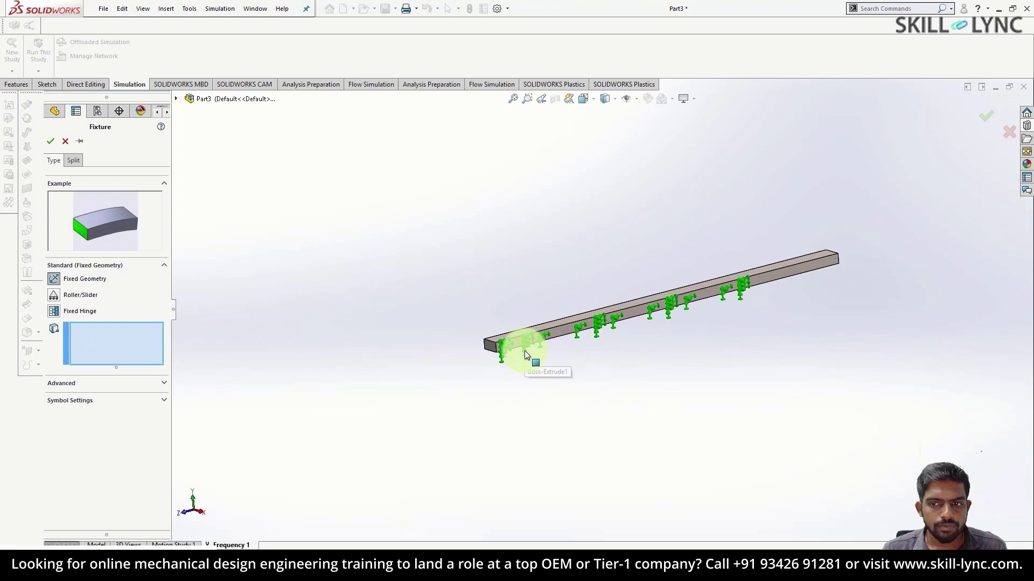
scroll(502, 329, down, 5)
scroll(503, 329, up, 3)
mouse_move(589, 325)
ctrl+middle_down()
mouse_move(390, 350)
mouse_move(300, 380)
mouse_move(608, 293)
mouse_move(519, 335)
mouse_move(584, 306)
ctrl+middle_up()
click(608, 292)
click(584, 307)
scroll(439, 316, down, 2)
scroll(670, 300, up, 3)
click(662, 303)
key(Return)
- Create a solid mesh for the beam with the default mesh settings
right_click(76, 315)
click(125, 364)
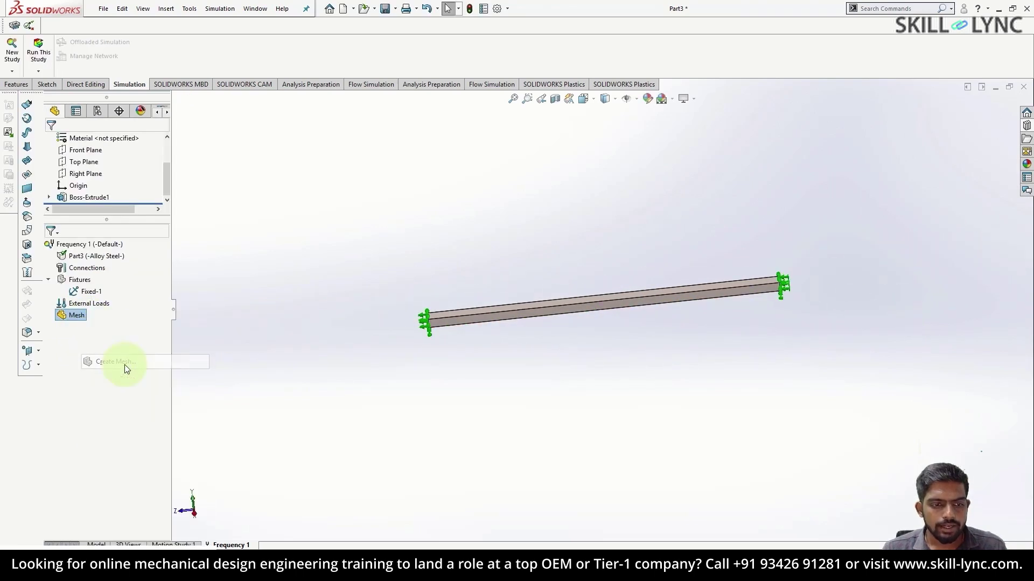
click(51, 141)
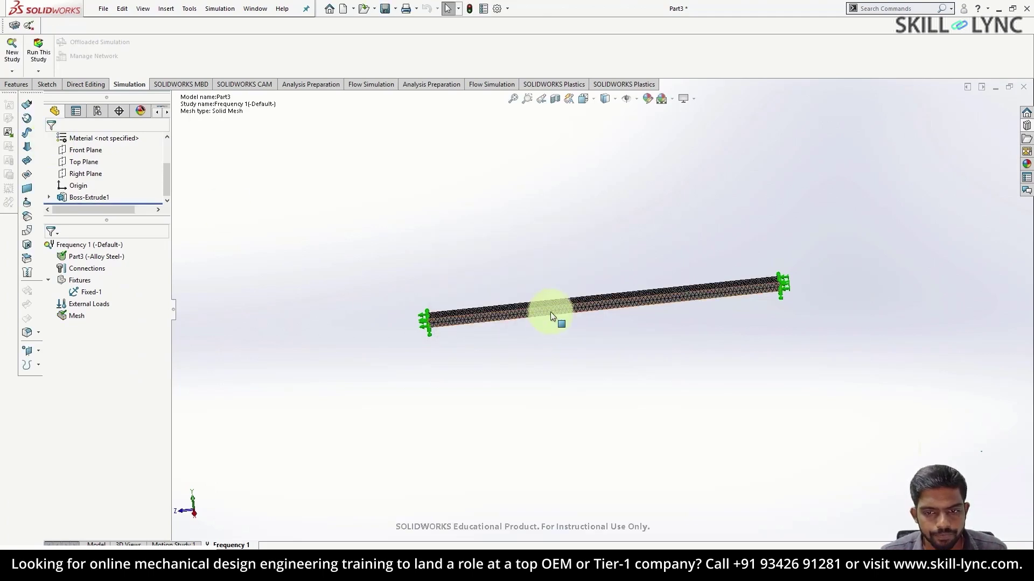
scroll(550, 312, down, 6)
middle_drag(544, 308, 402, 315)
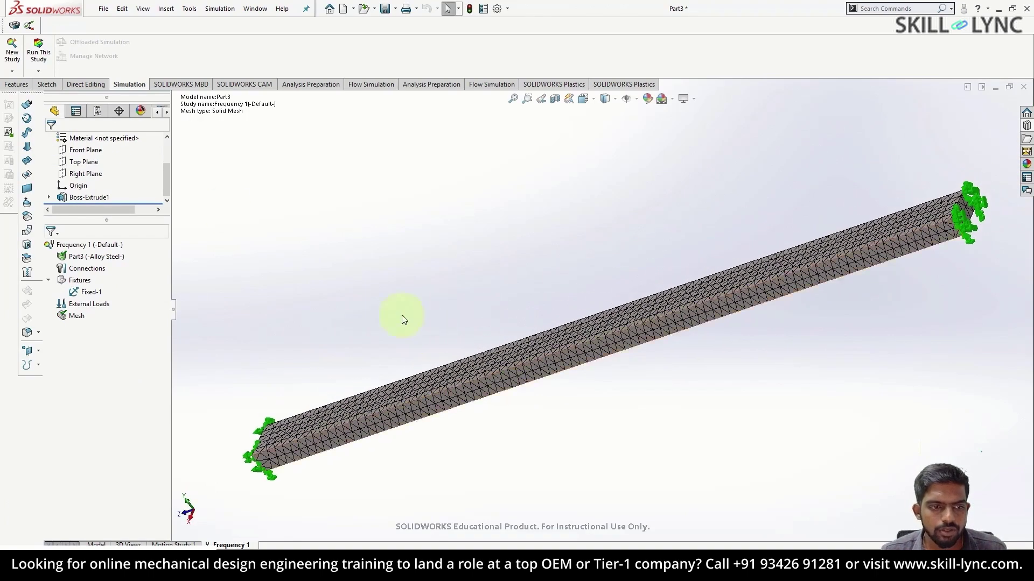
- Review the study's properties, keep the number of frequencies at 5, and run the frequency study
right_click(104, 247)
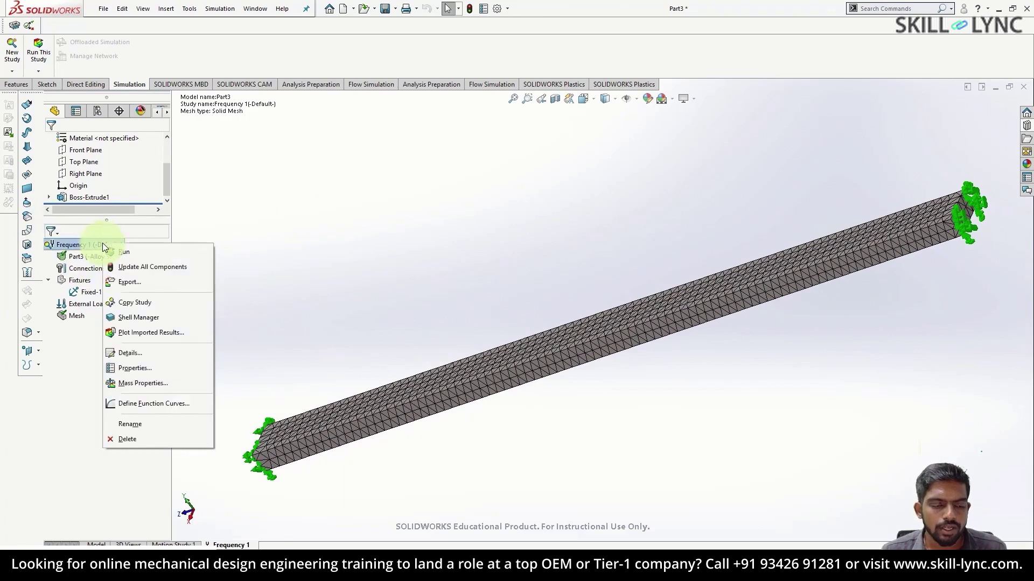
click(149, 370)
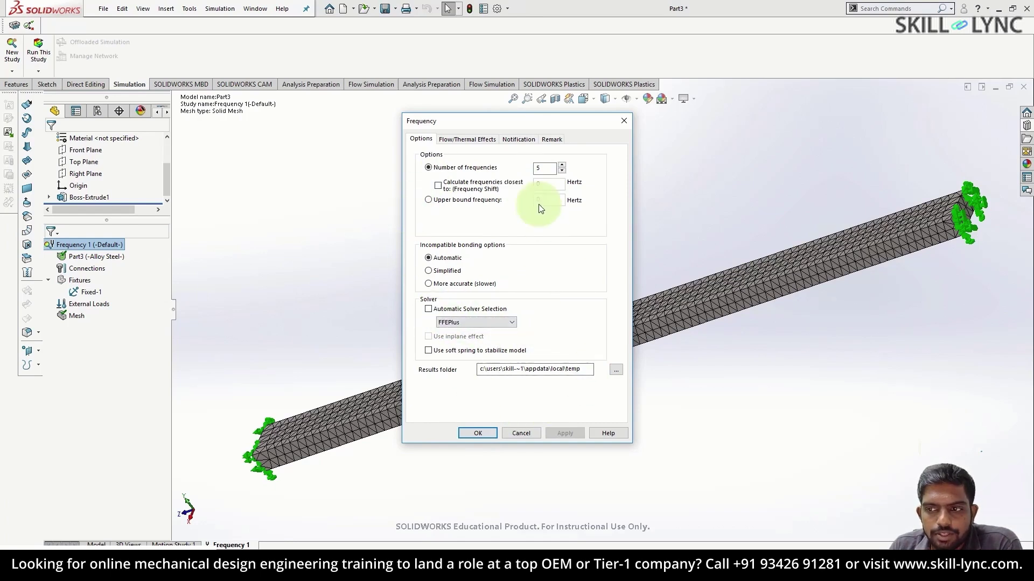
click(484, 433)
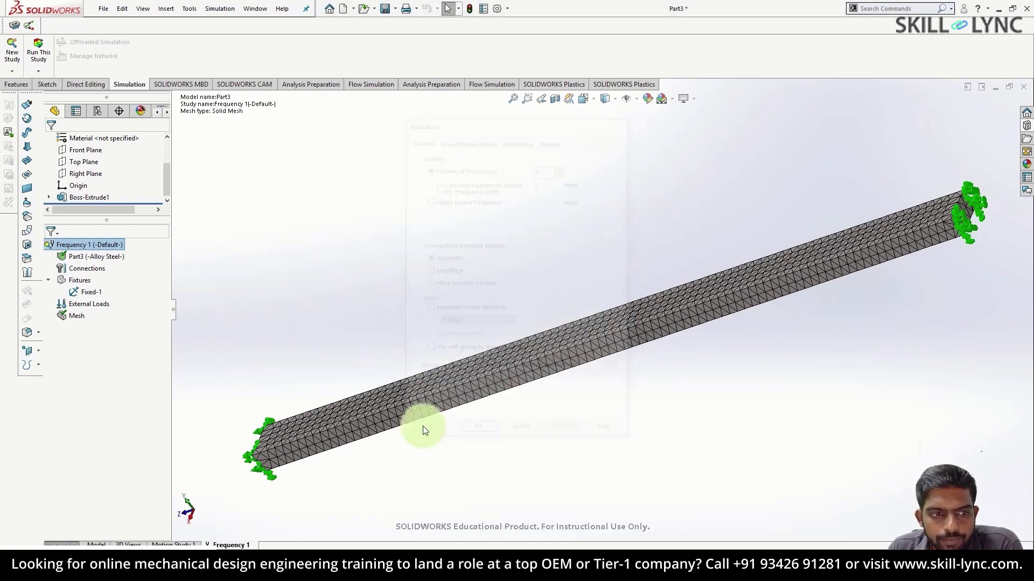
right_click(92, 245)
click(123, 254)
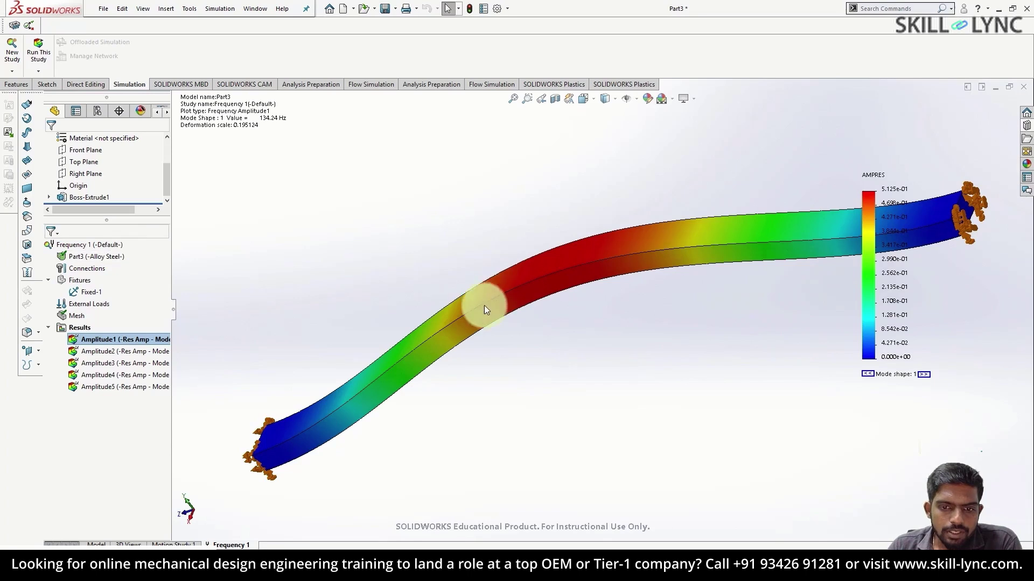
- Animate the Amplitude1 plot of mode shape 1 with the animation speed raised to 183
middle_drag(369, 296, 376, 249)
right_click(133, 335)
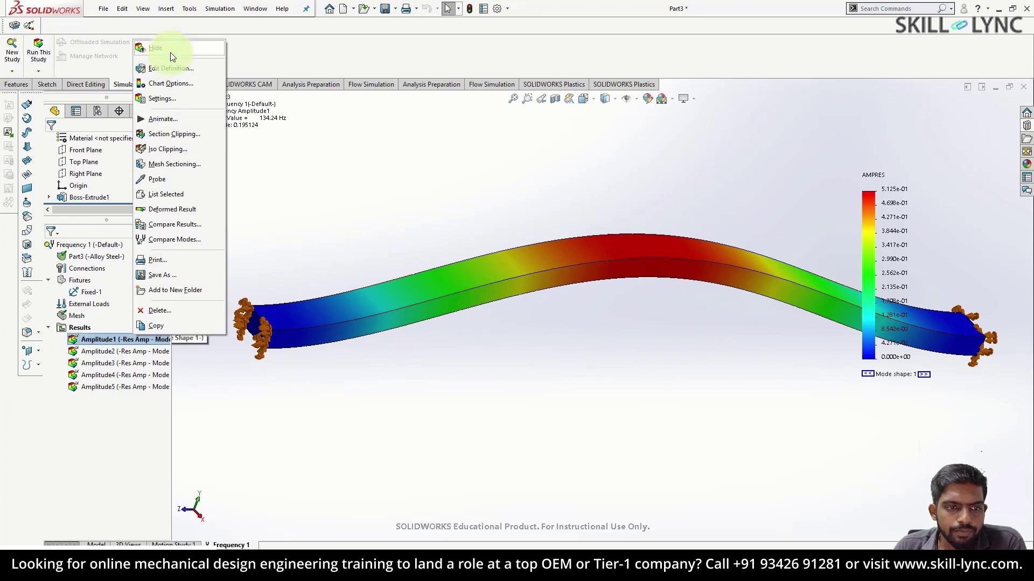
click(171, 119)
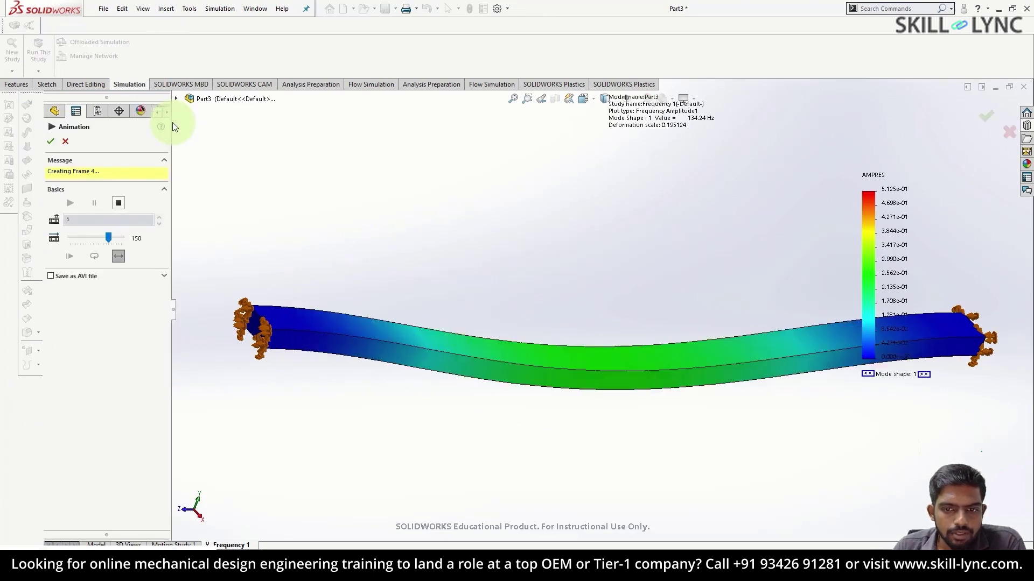
drag(111, 247, 118, 245)
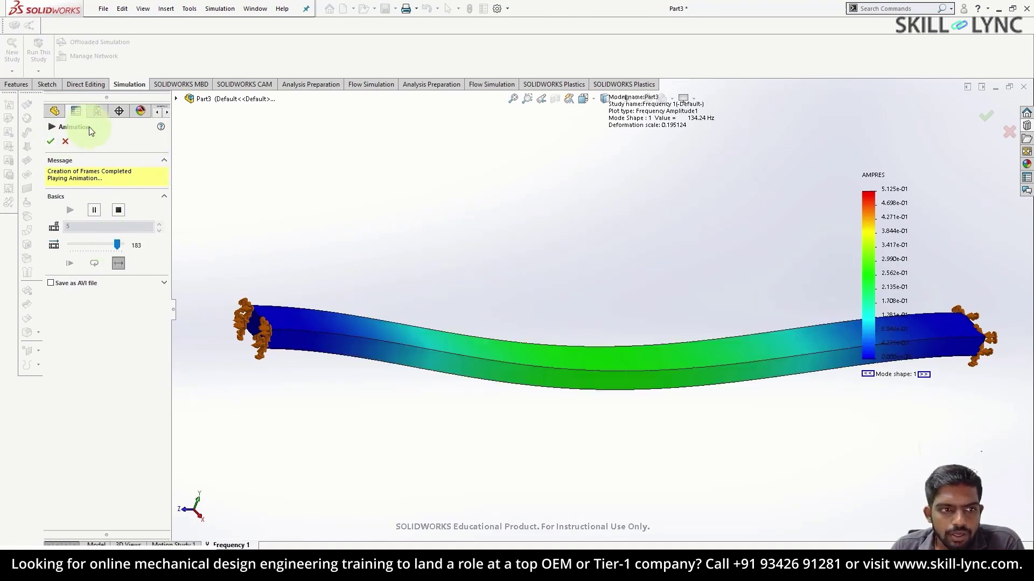
click(51, 141)
- Show the Amplitude2 plot of mode shape 2 and watch its animation from an angled view
right_click(100, 353)
click(116, 362)
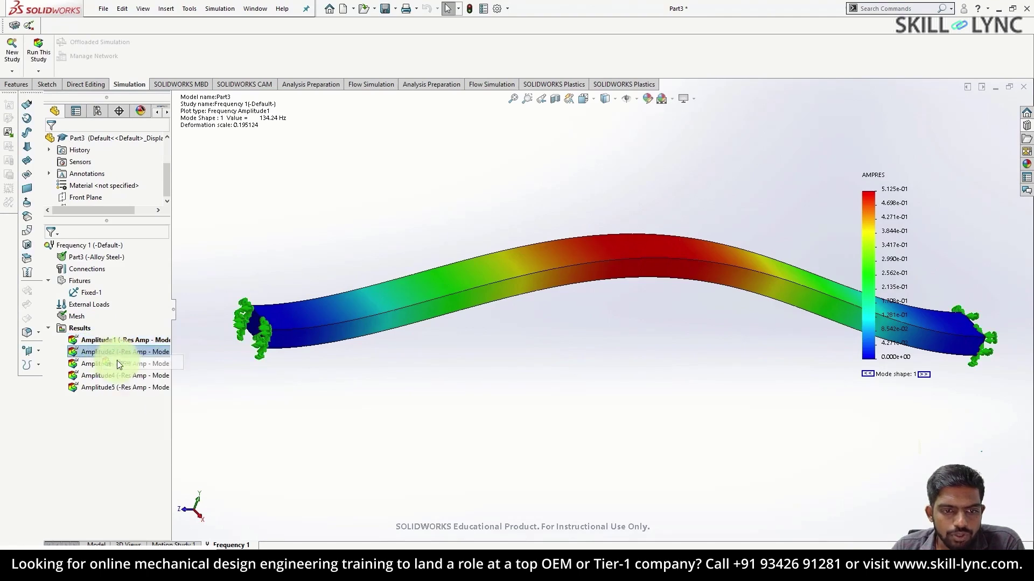
right_click(102, 358)
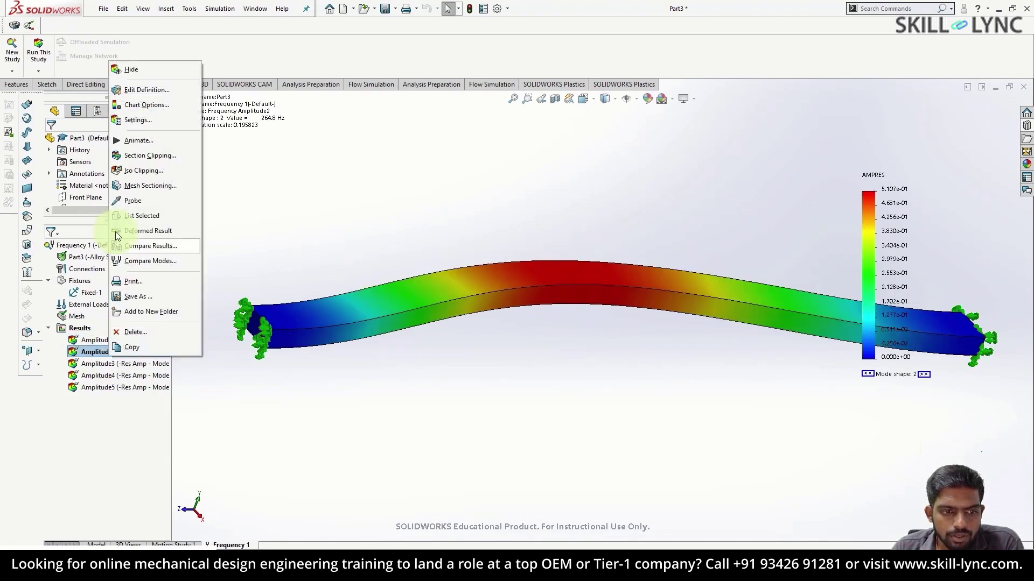
click(138, 156)
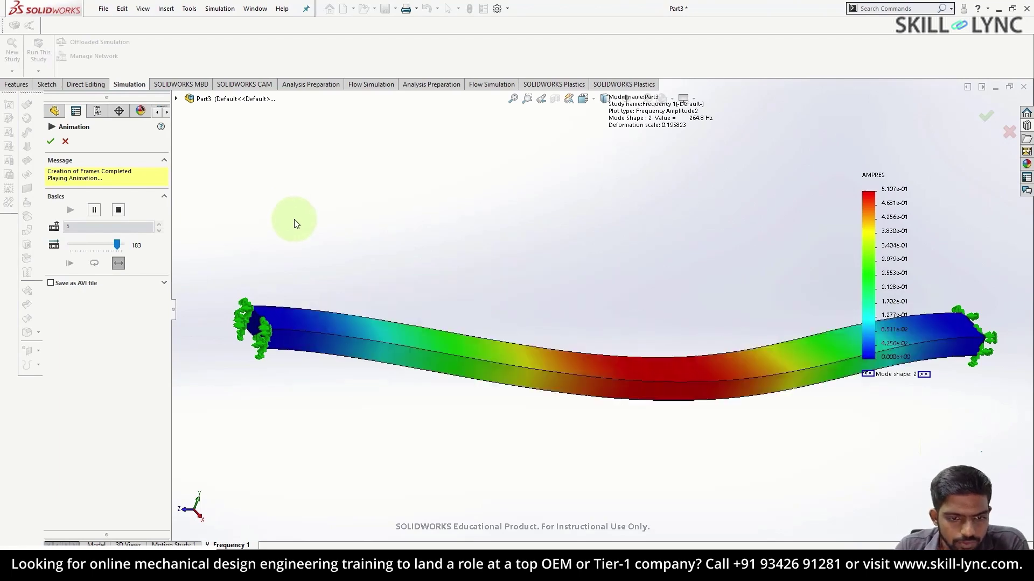
middle_drag(288, 369, 408, 316)
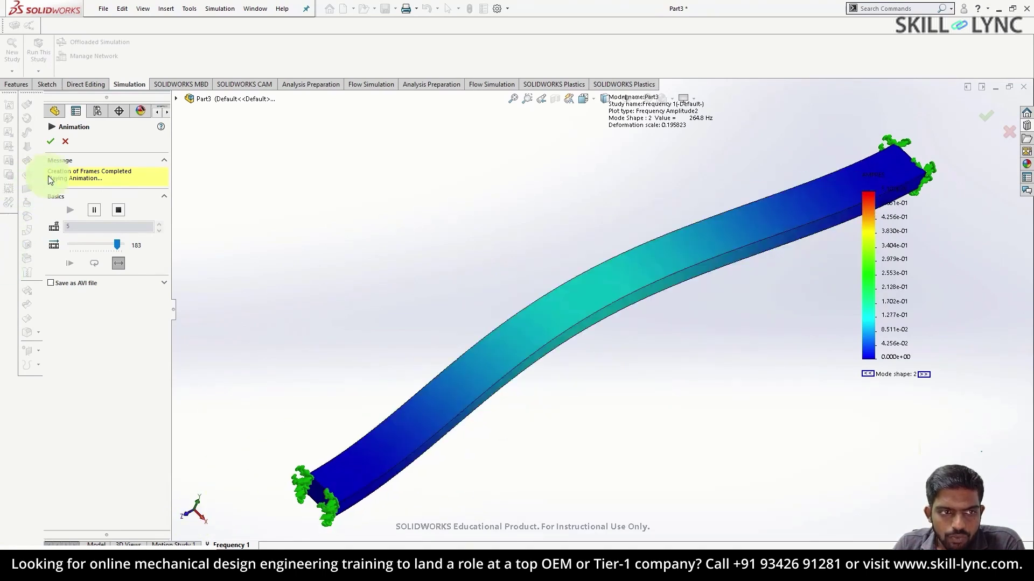
click(65, 141)
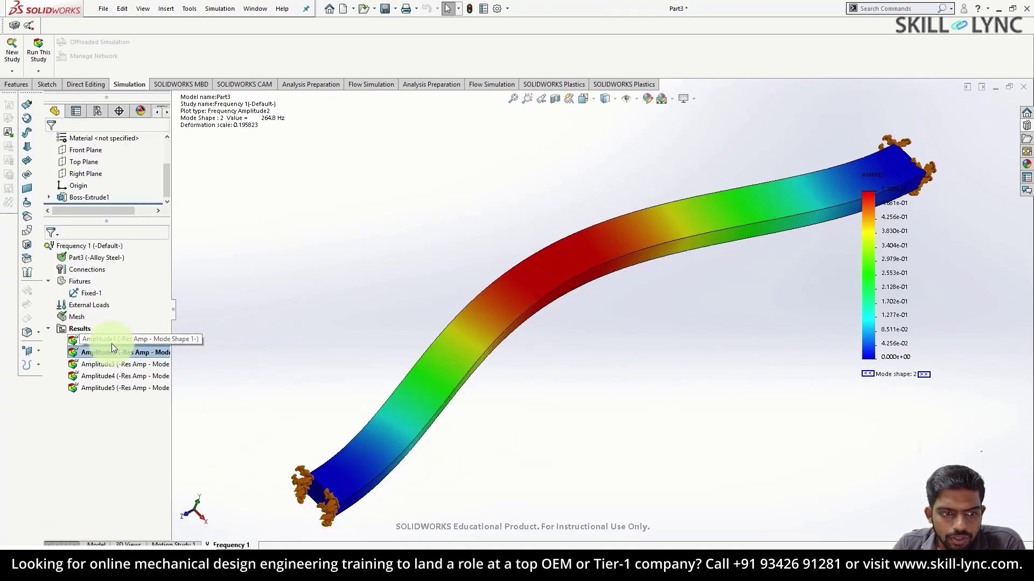
- Show the Amplitude1 plot again to examine the bending direction of mode shape 1
right_click(112, 343)
click(133, 348)
middle_drag(481, 431, 473, 386)
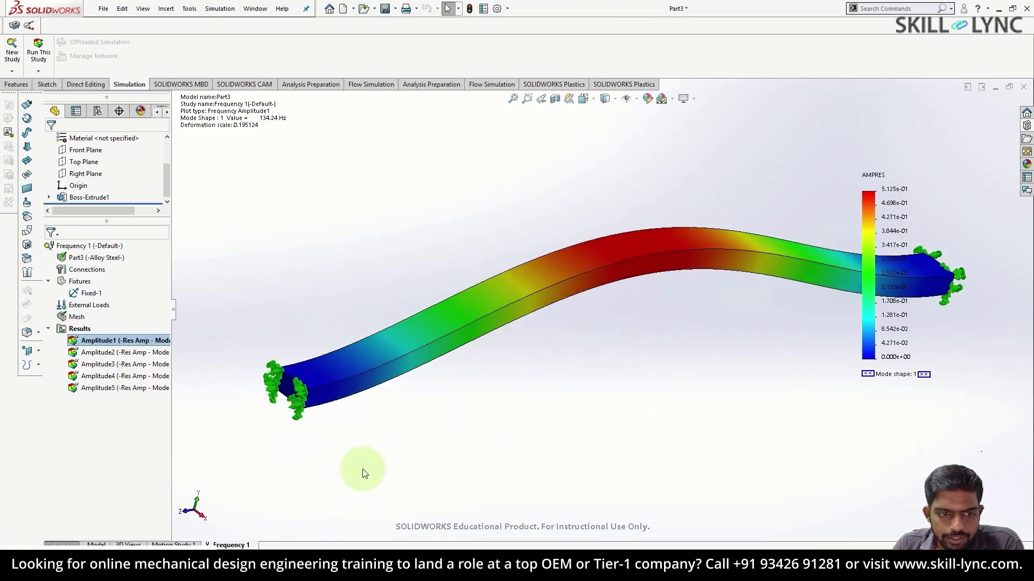
- Animate the Amplitude1 plot to watch how mode shape 1 bends, and close the animation
right_click(156, 343)
click(188, 108)
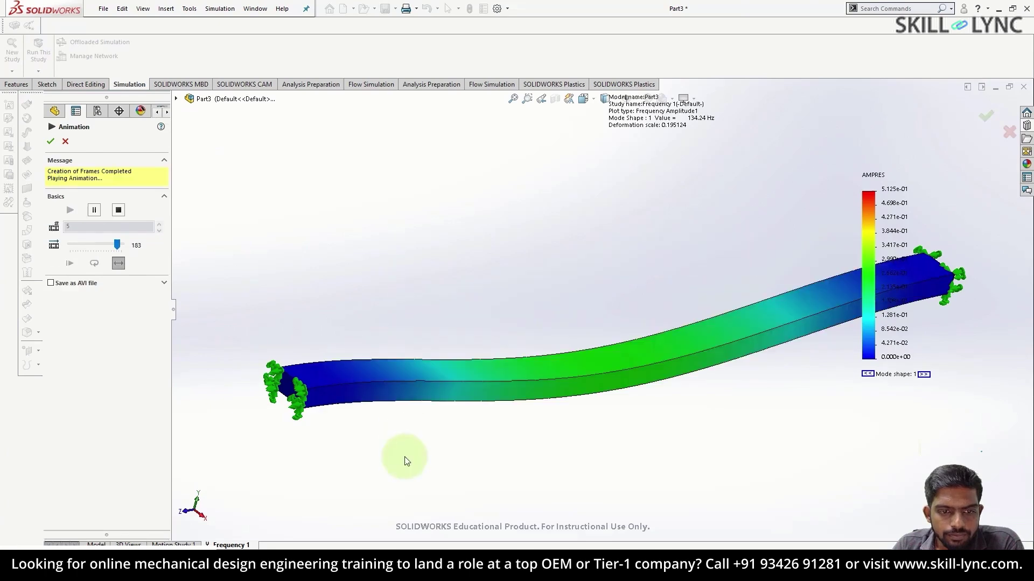
click(65, 141)
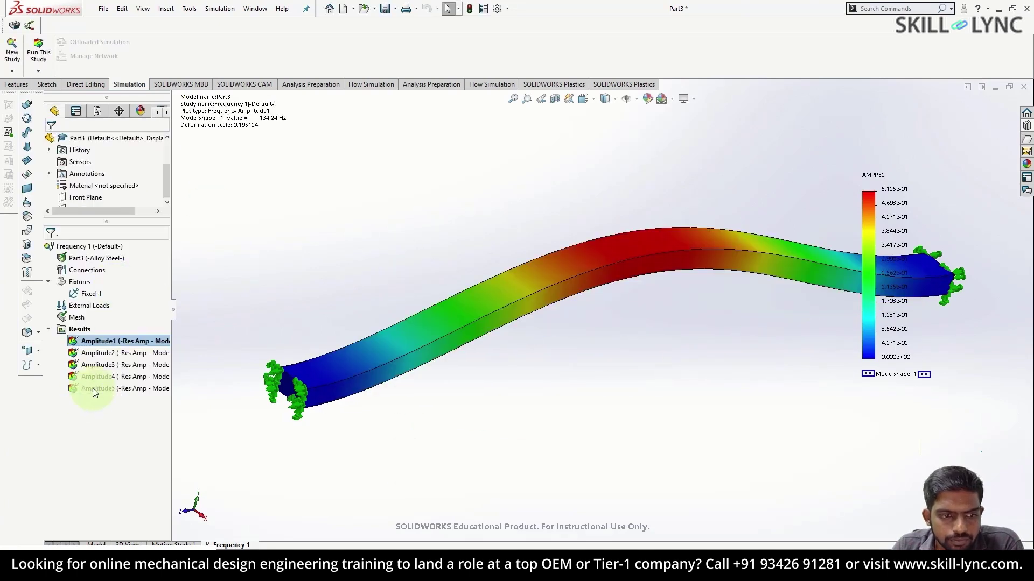
- Show the Amplitude3 plot of mode shape 3, watch its animation, and close the animation
right_click(121, 366)
click(132, 371)
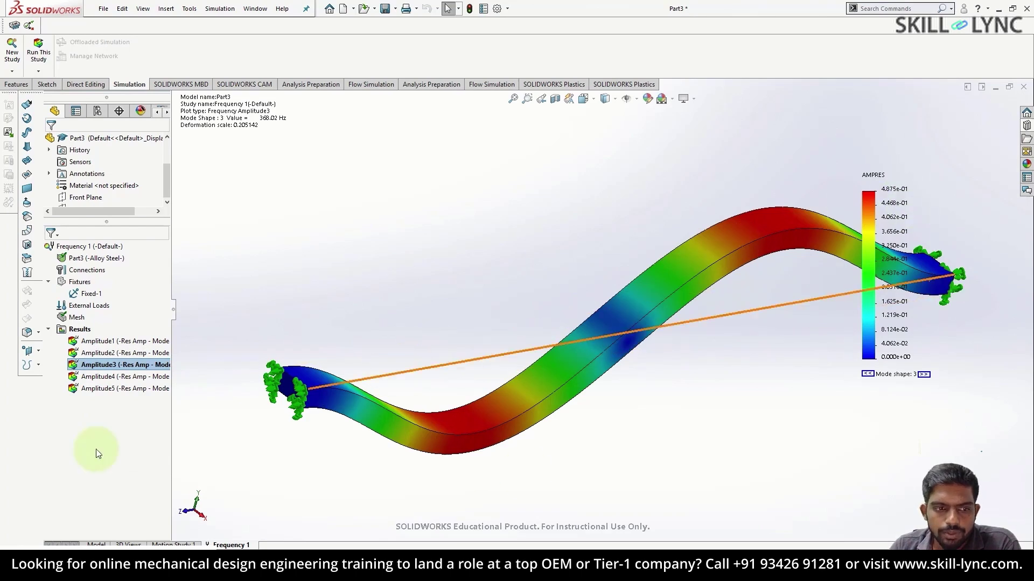
right_click(117, 364)
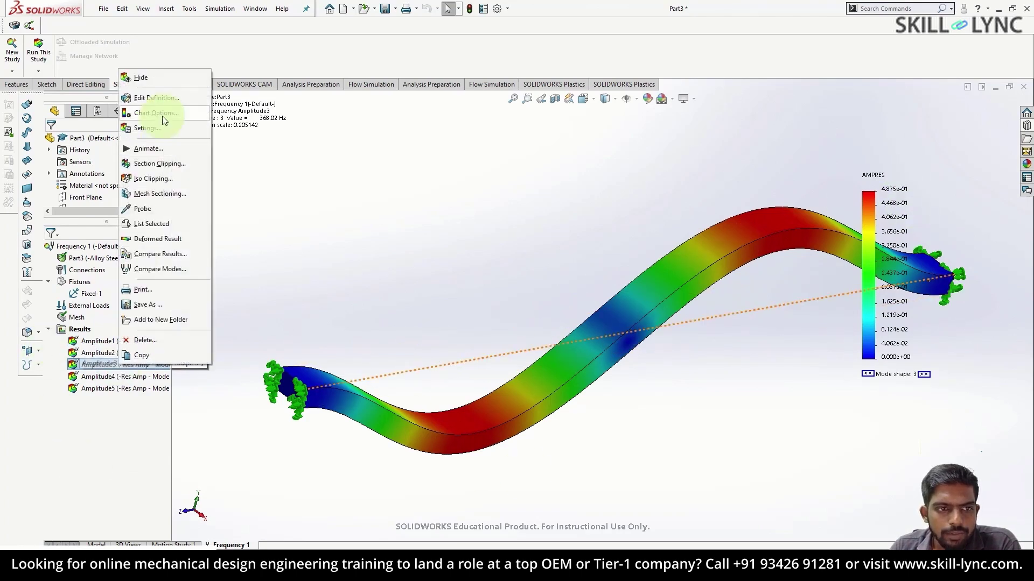
click(149, 149)
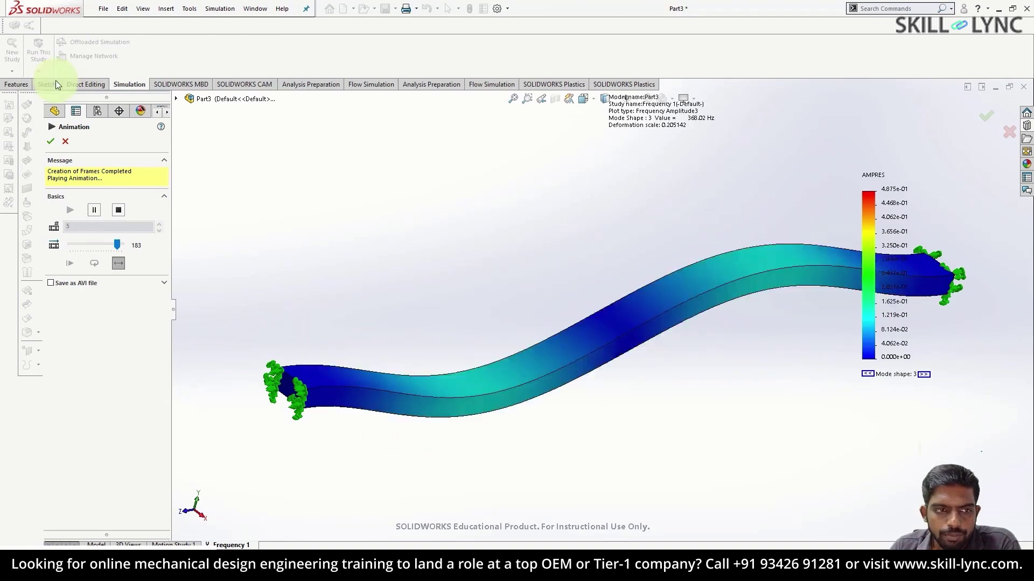
click(61, 140)
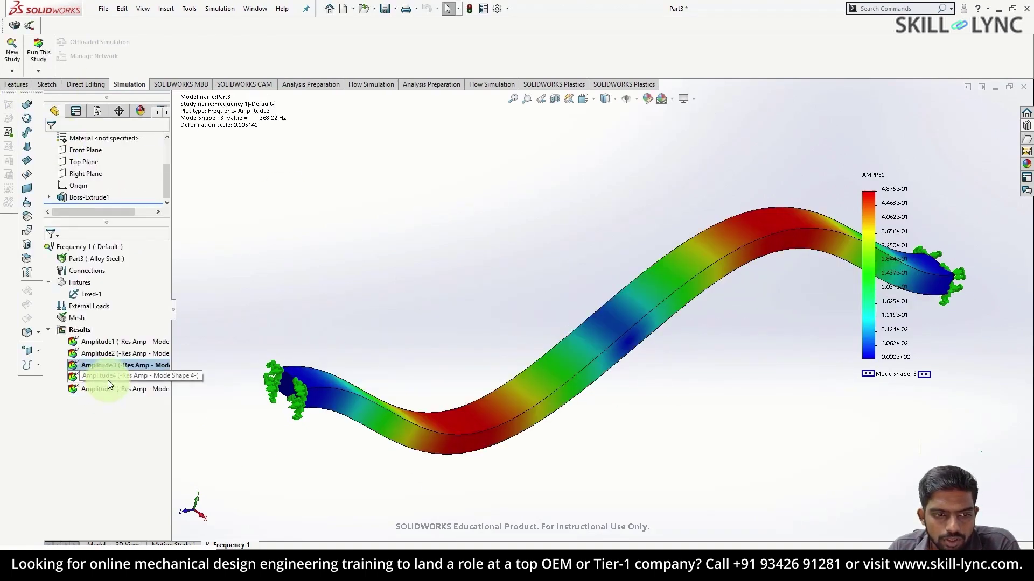
- Show the Amplitude4 plot of mode shape 4, followed by the Amplitude5 plot of mode shape 5
right_click(107, 380)
click(122, 386)
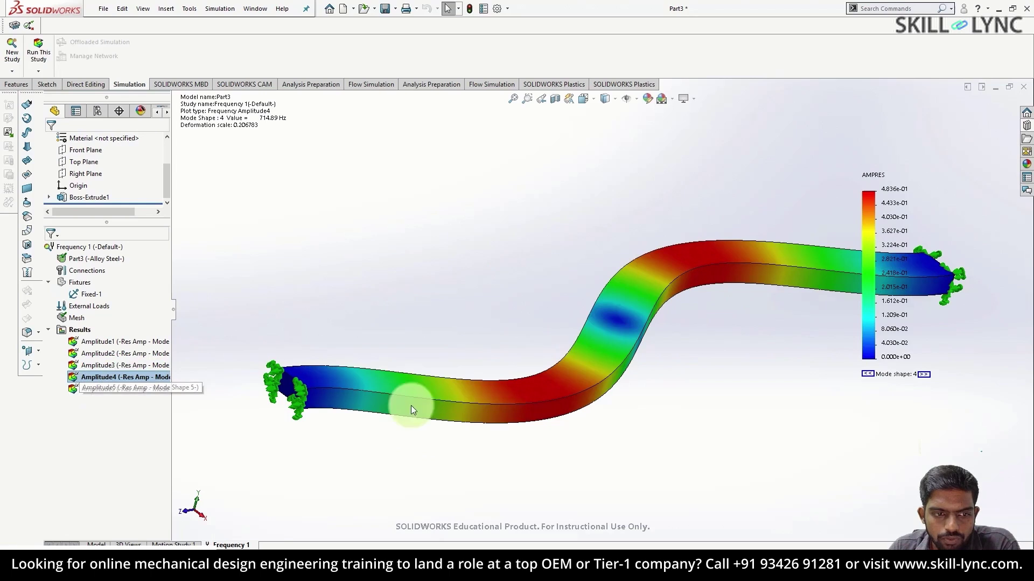
right_click(109, 389)
click(249, 362)
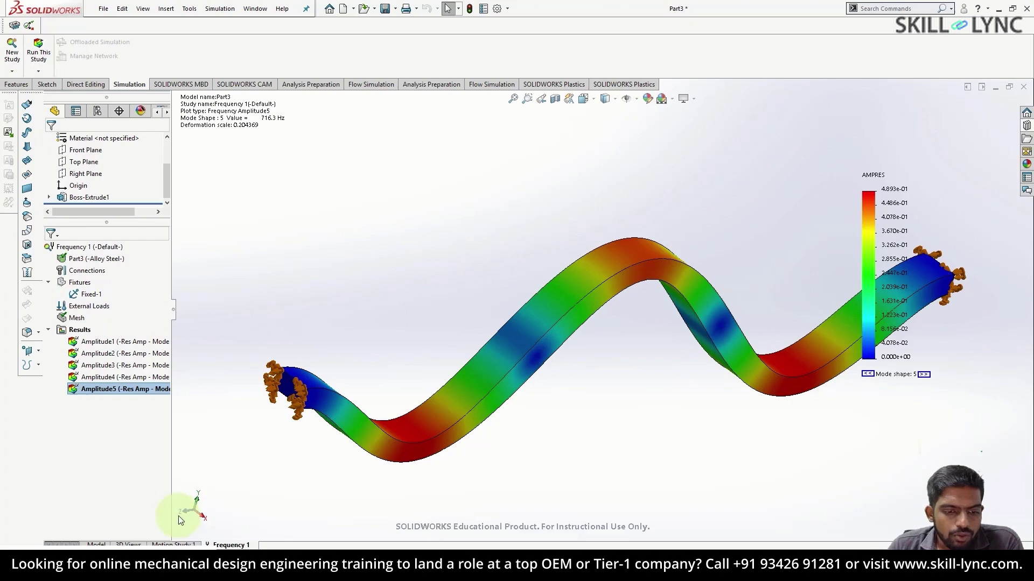
- Copy the Frequency 1 study as a new frequency study named Frequency 1 1D
right_click(242, 545)
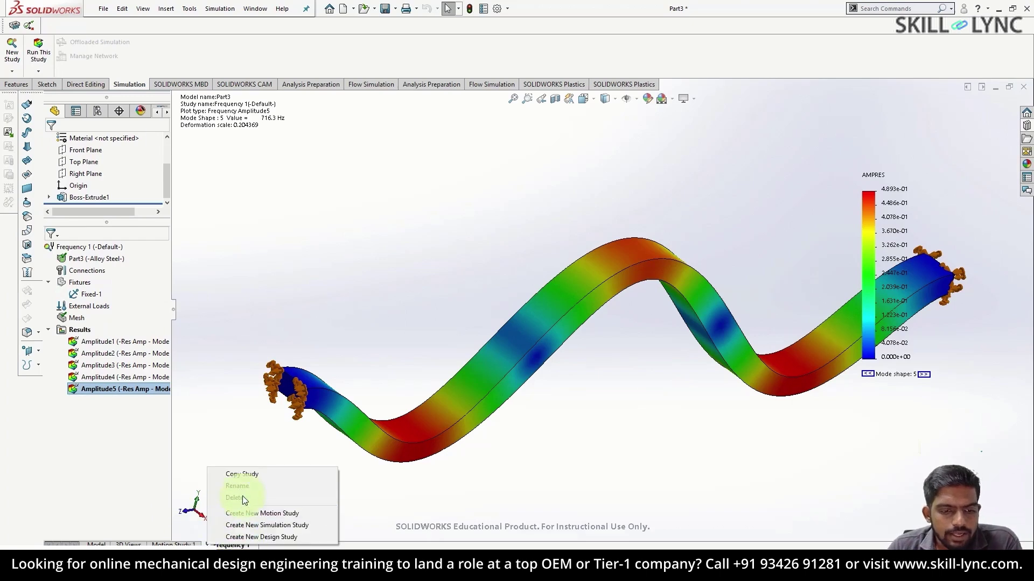
click(255, 474)
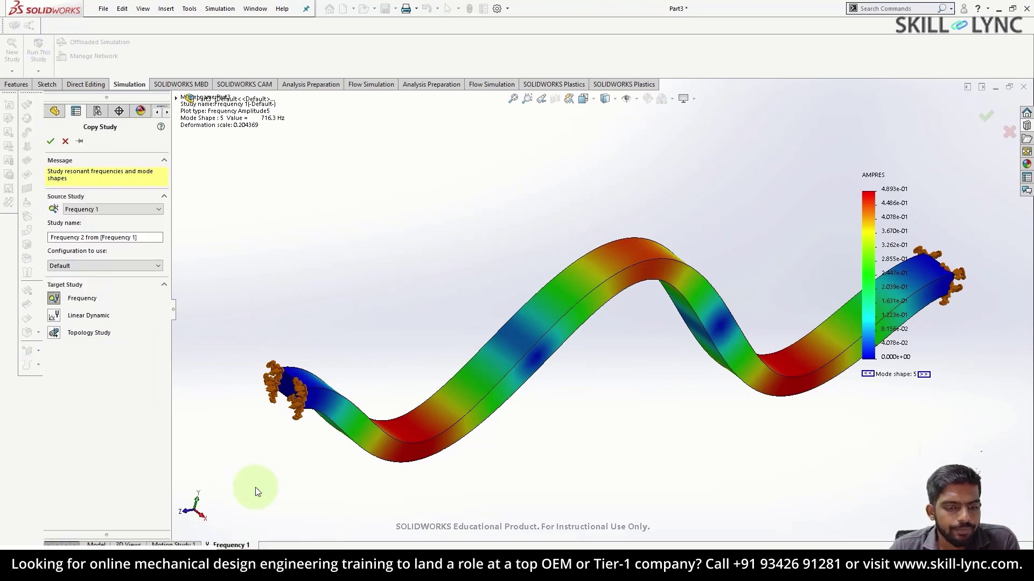
drag(86, 237, 322, 244)
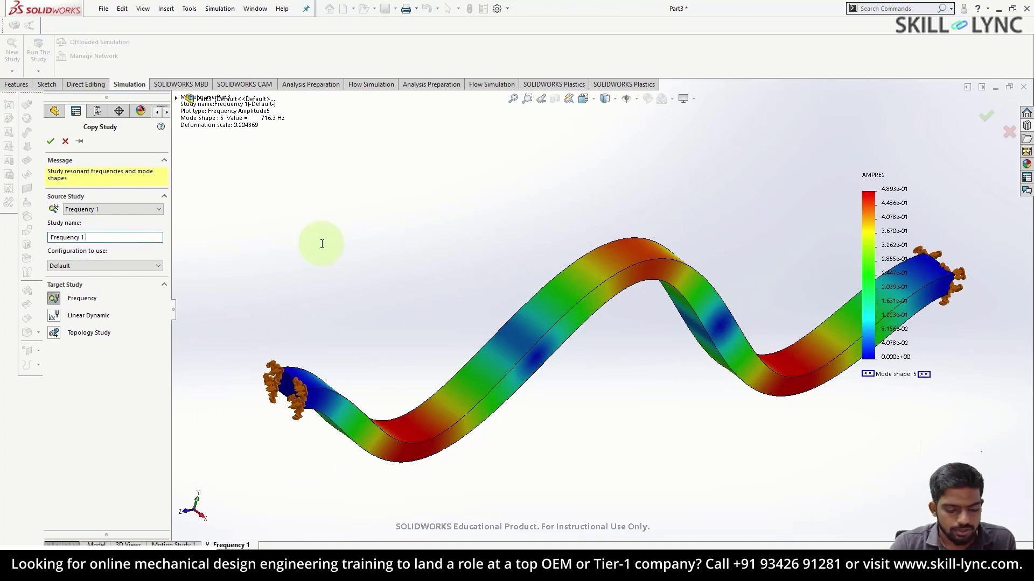
click(49, 141)
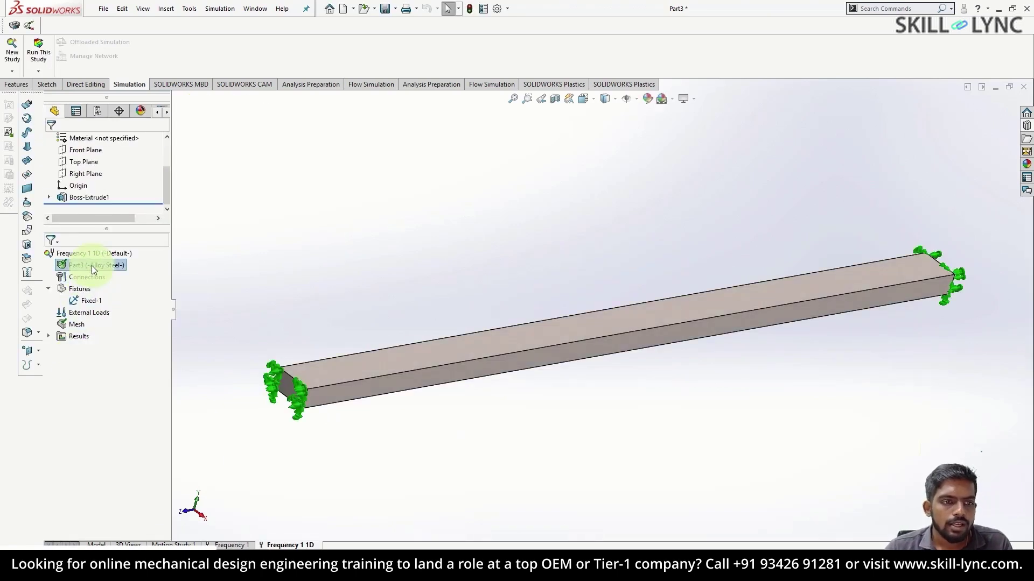
- Treat the alloy steel part as a beam in the Frequency 1 1D study
right_click(91, 266)
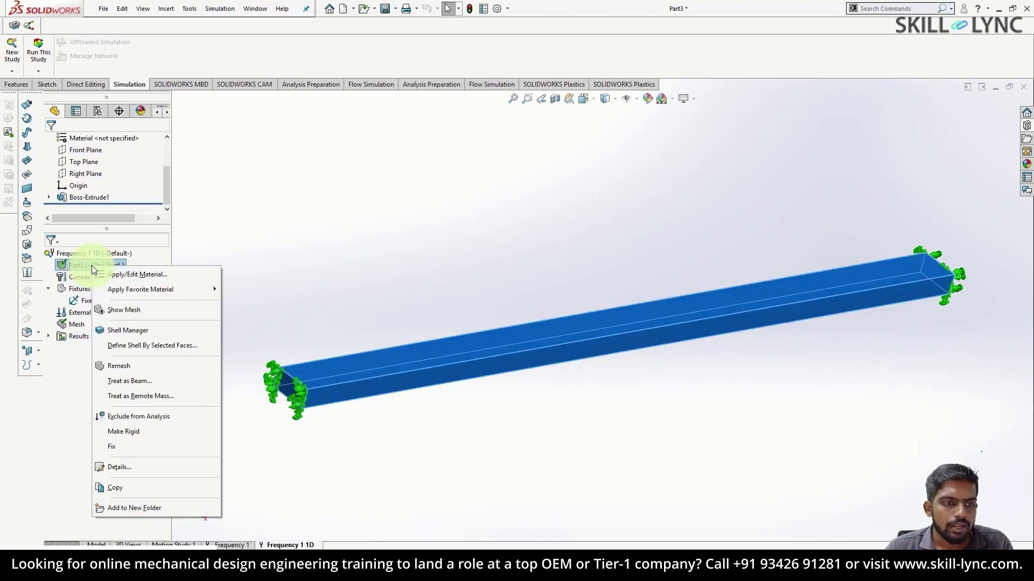
click(150, 381)
right_click(92, 314)
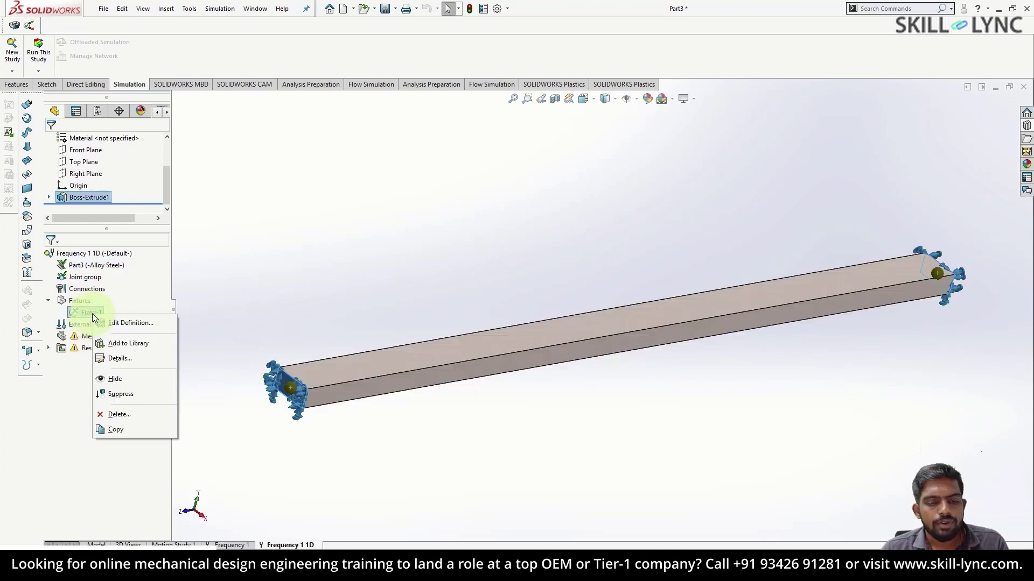
click(209, 382)
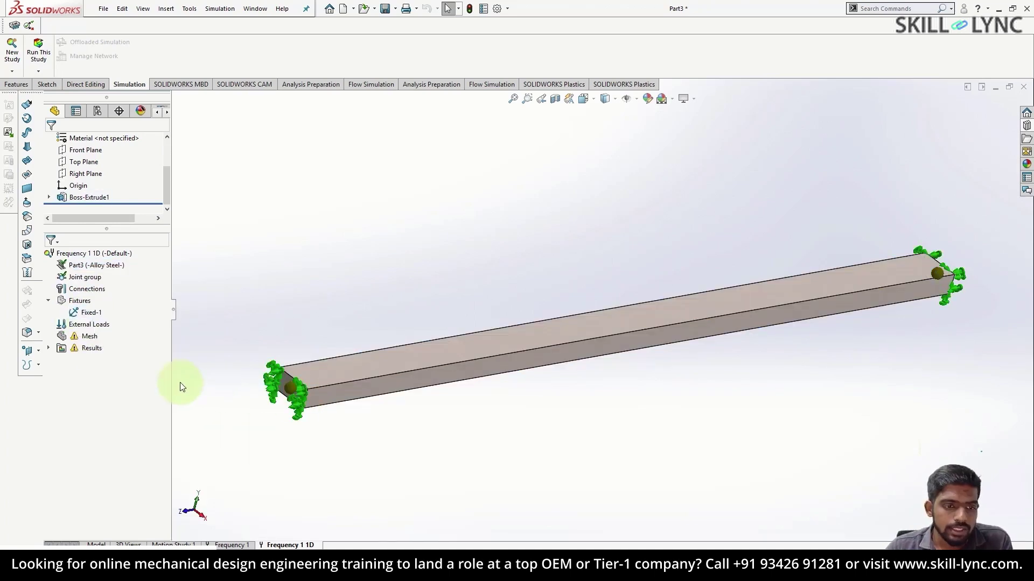
- Replace the end-face fixture with a Fixed Geometry fixture on the joints at both ends of the beam
right_click(93, 315)
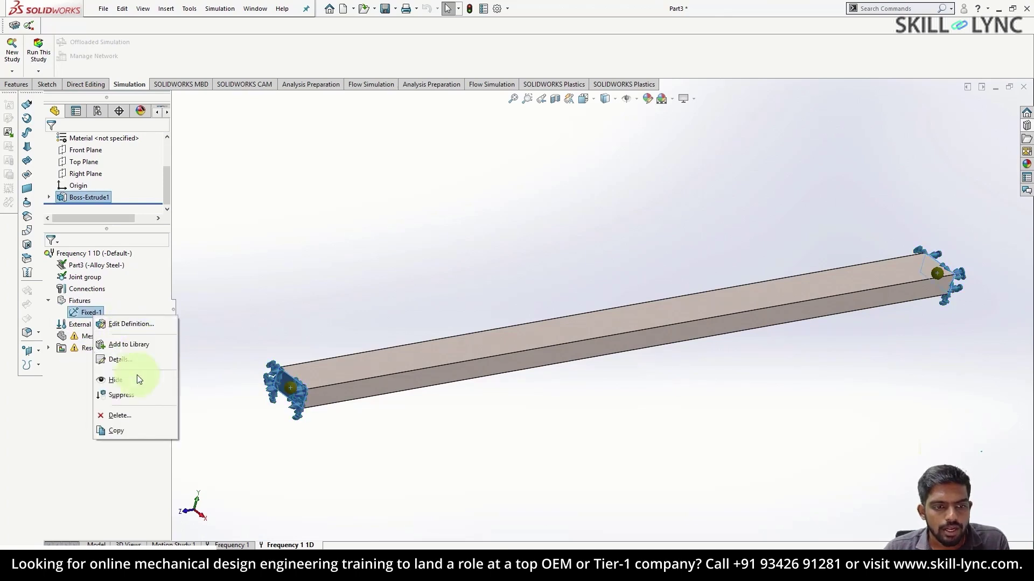
click(123, 323)
right_click(128, 323)
click(150, 334)
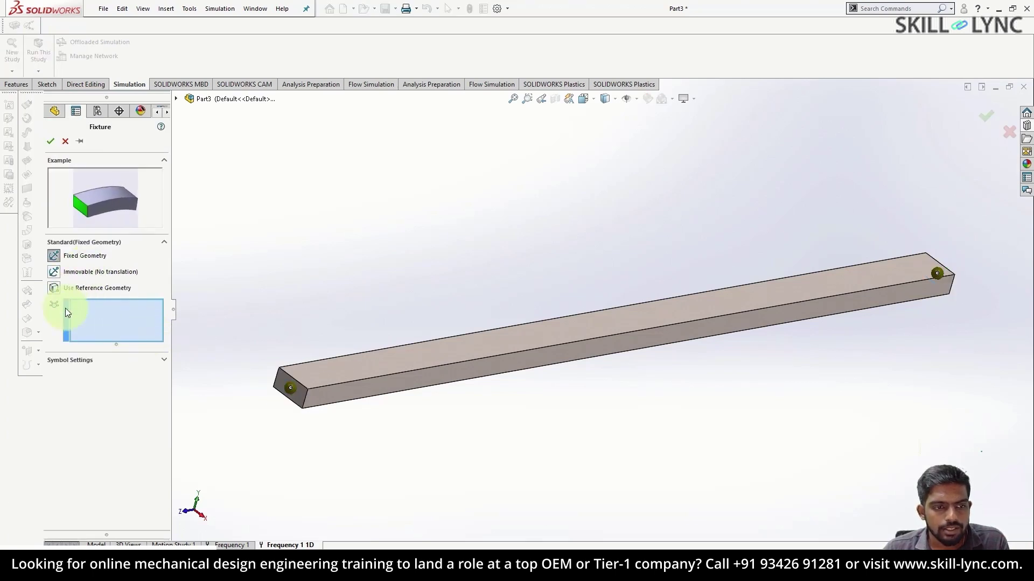
click(290, 388)
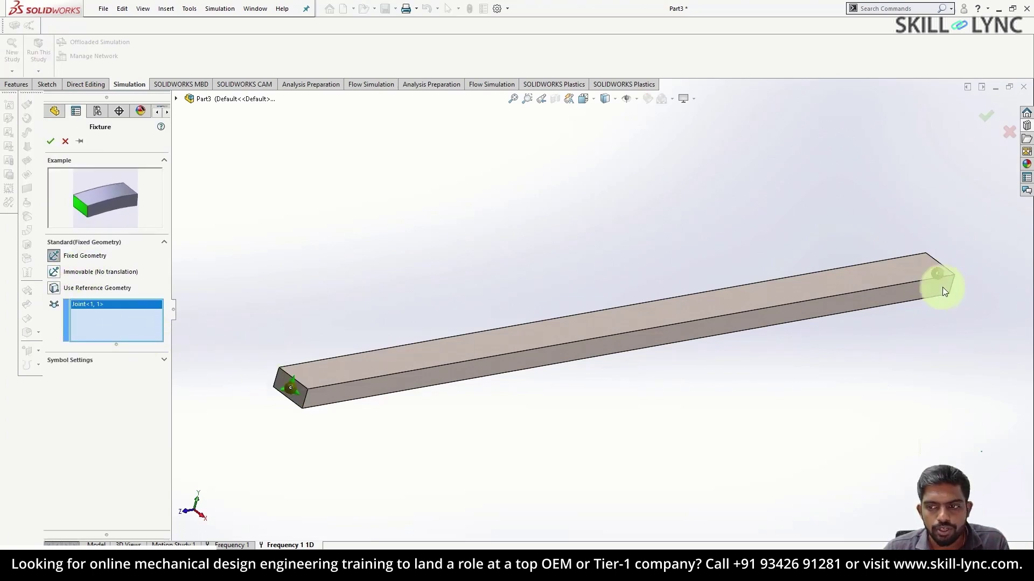
click(937, 276)
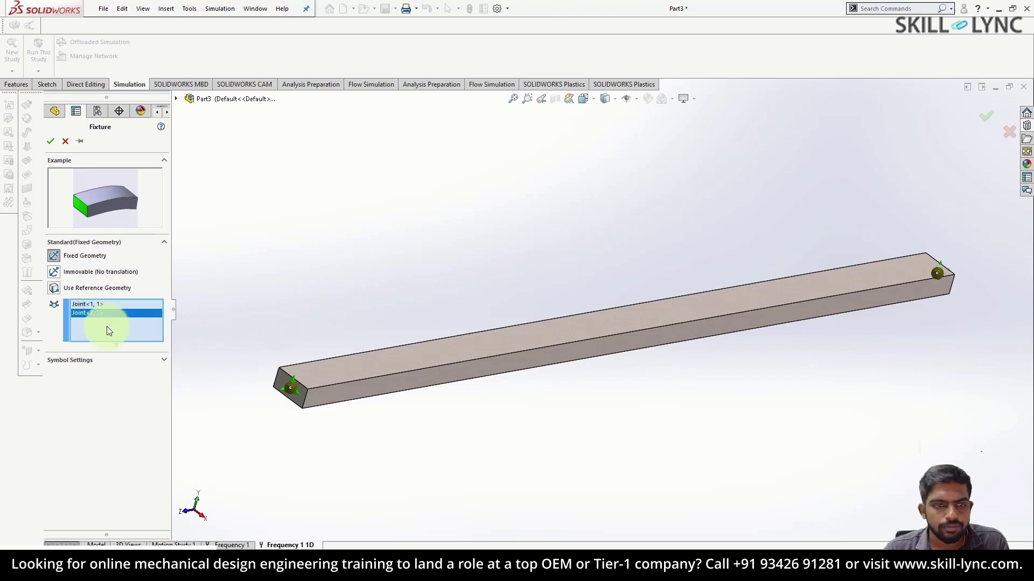
click(50, 141)
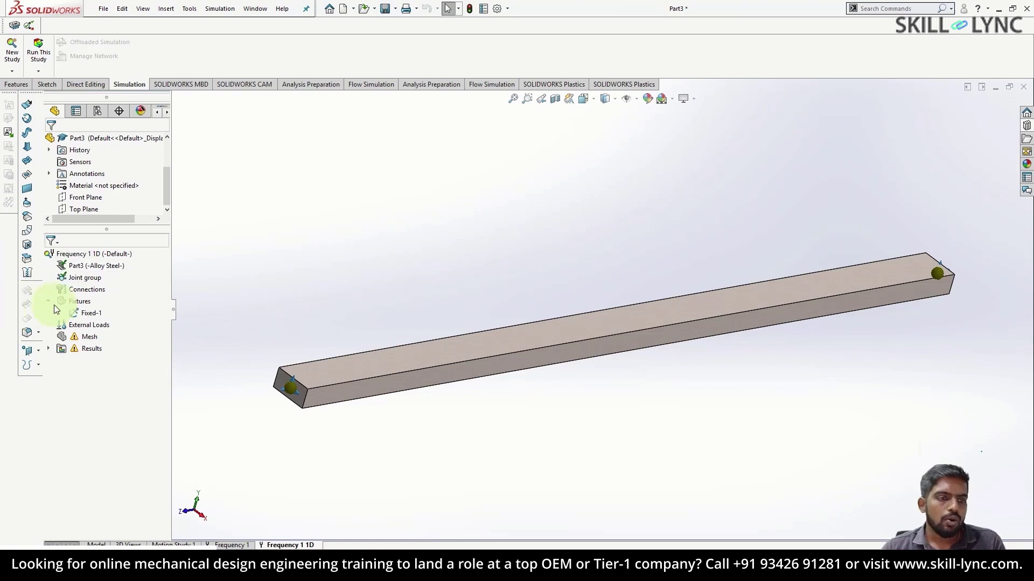
- Mesh the beam and run the Frequency 1 1D study
right_click(91, 338)
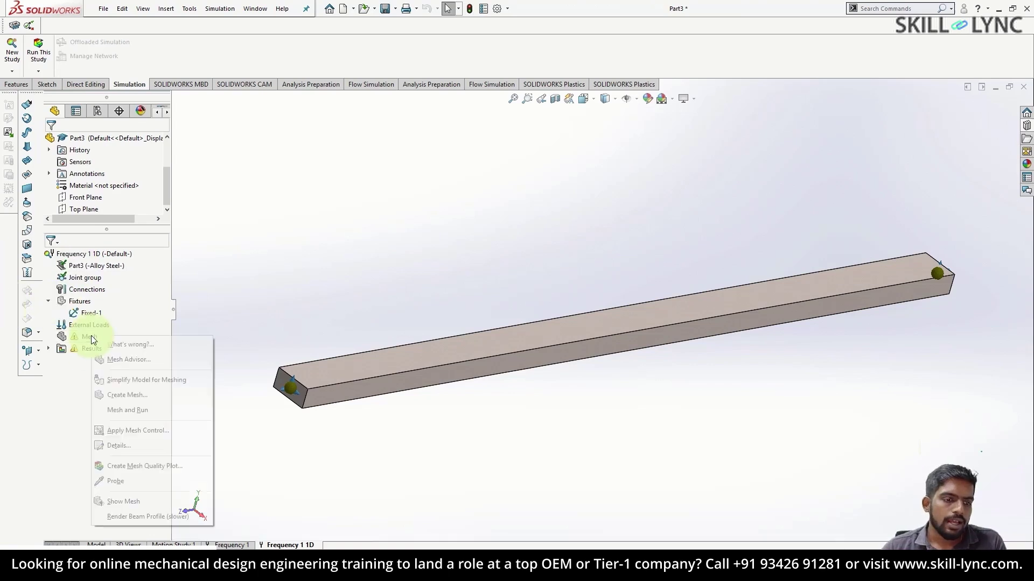
click(114, 389)
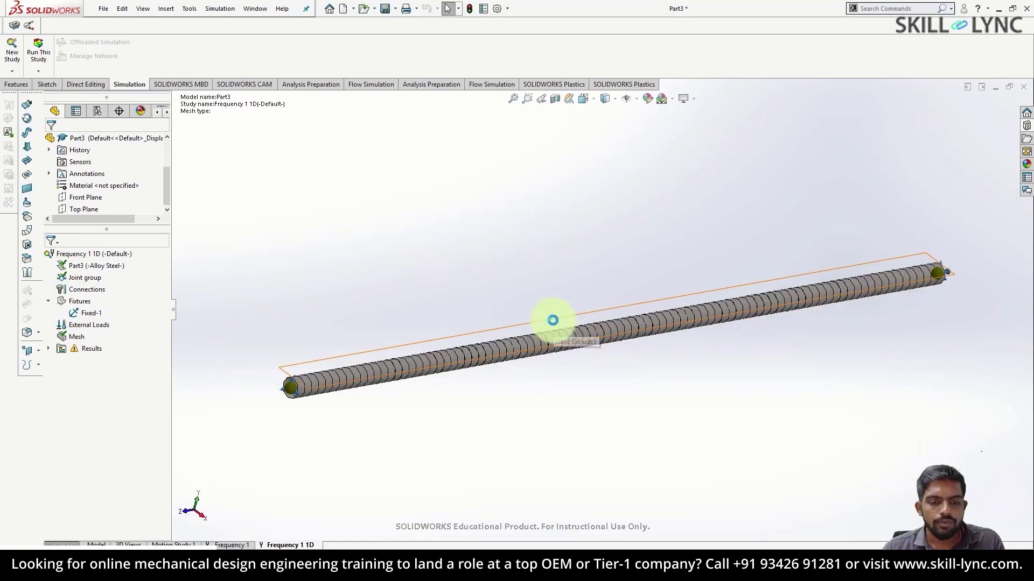
middle_drag(424, 336, 353, 322)
key(f)
mouse_move(541, 287)
middle_down()
mouse_move(570, 286)
mouse_move(560, 291)
middle_up()
right_click(83, 252)
click(111, 261)
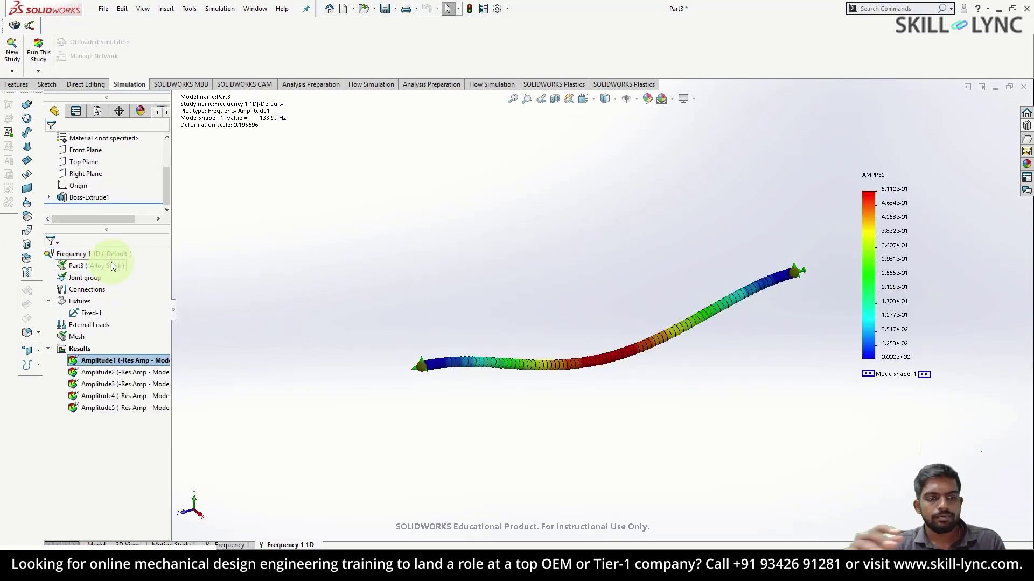
- Examine the Amplitude1 plot of the beam study and show the Amplitude2, Amplitude3 and Amplitude4 plots in turn
middle_drag(660, 290, 523, 300)
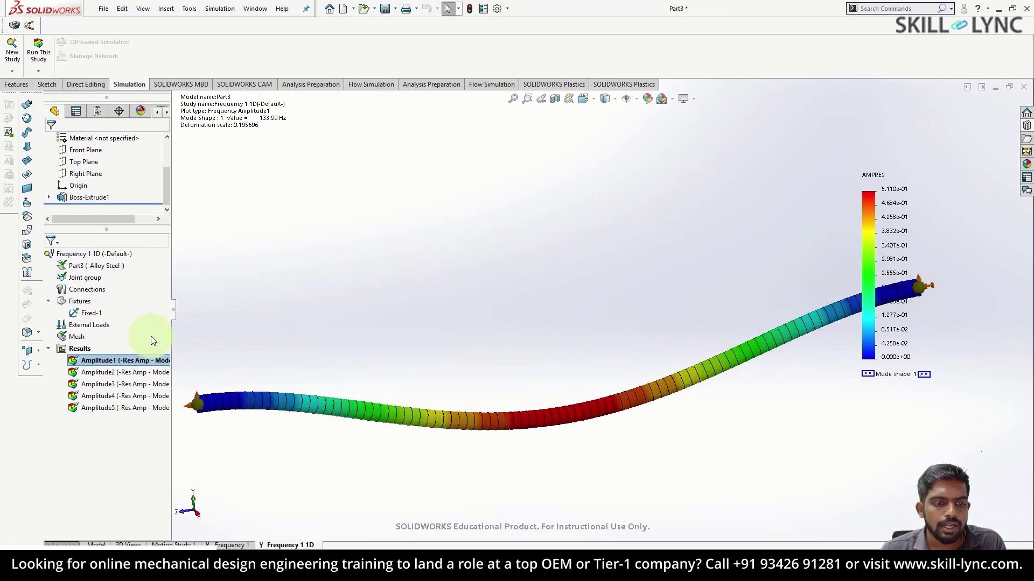
right_click(139, 375)
click(145, 384)
right_click(121, 384)
click(138, 394)
right_click(122, 402)
click(124, 406)
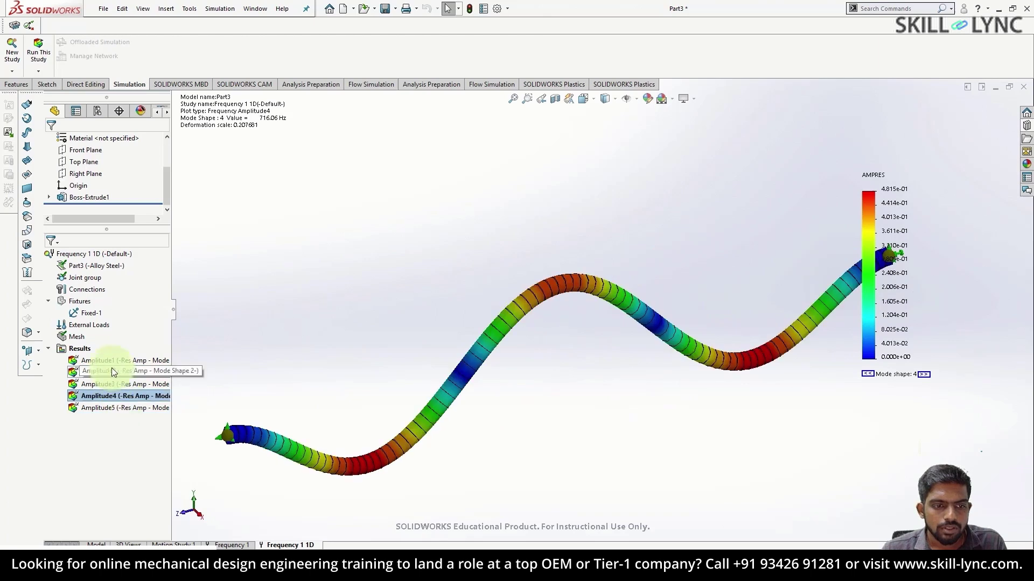
- List the resonant frequencies of the Frequency 1 1D study and those of the Frequency 1 study for comparison
right_click(88, 350)
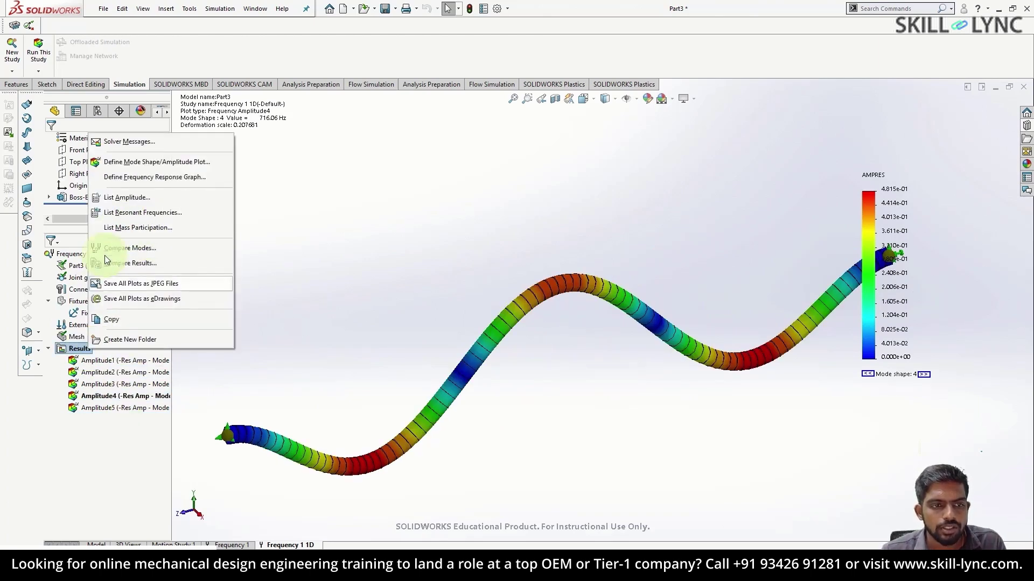
click(155, 212)
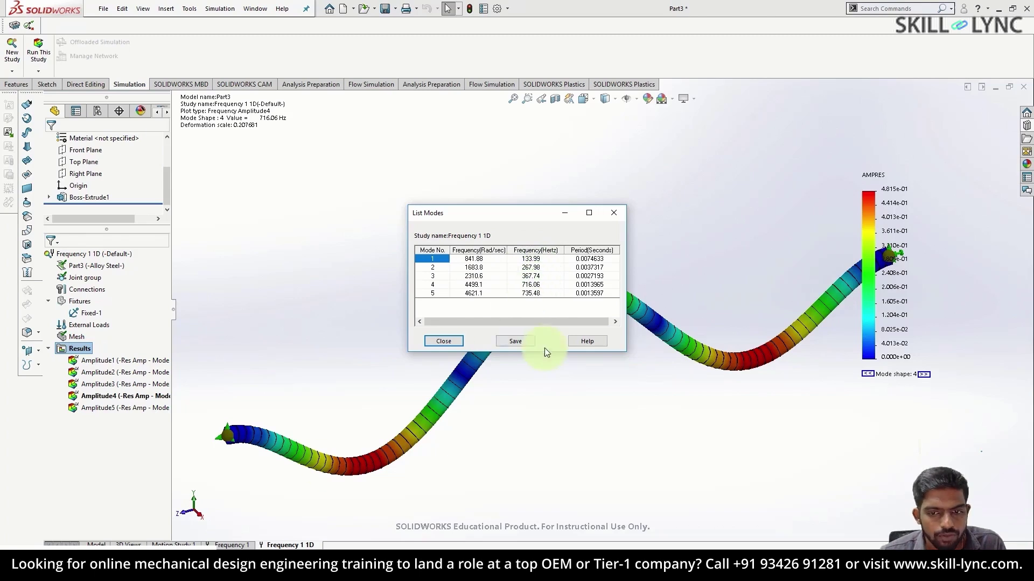
click(452, 344)
click(232, 545)
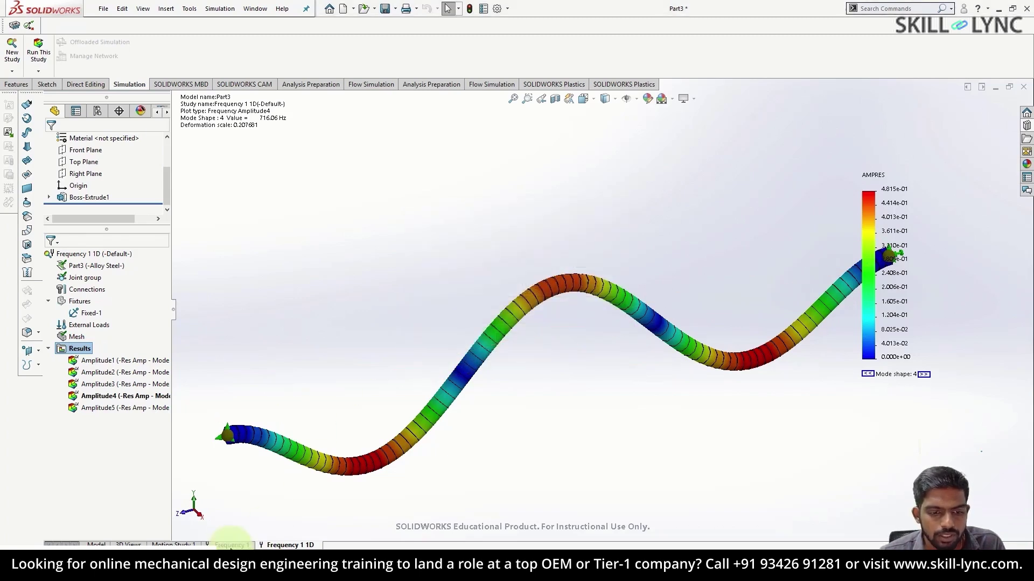
right_click(81, 327)
click(135, 408)
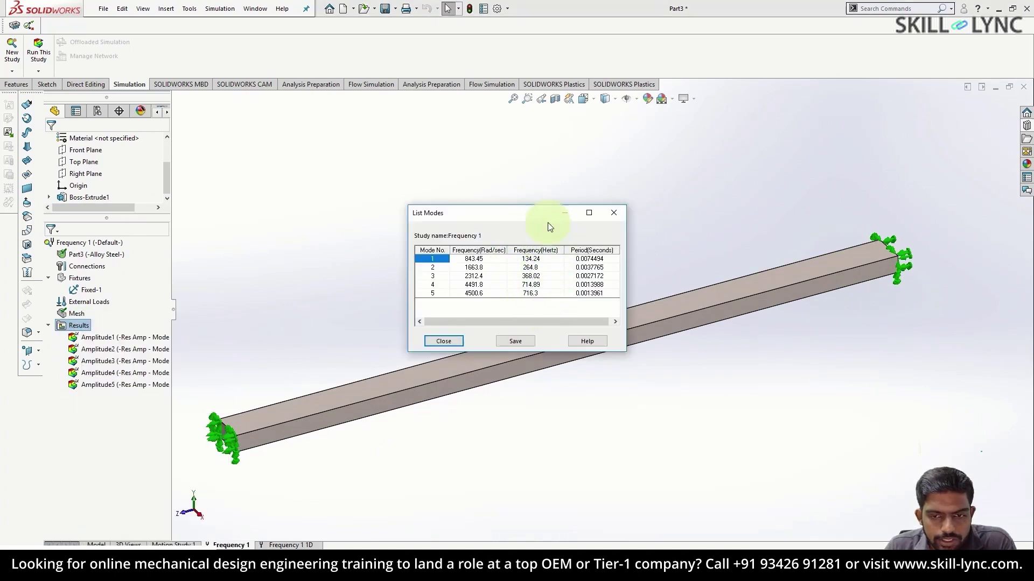
click(455, 338)
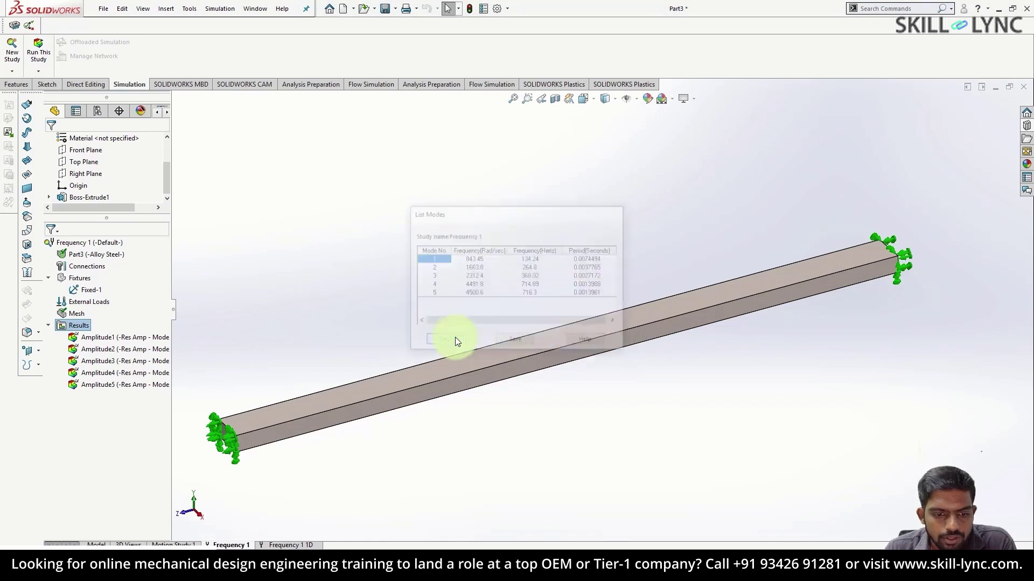
- Copy the Frequency 1 1D study as a new frequency study named Frequency 1 2D
right_click(290, 545)
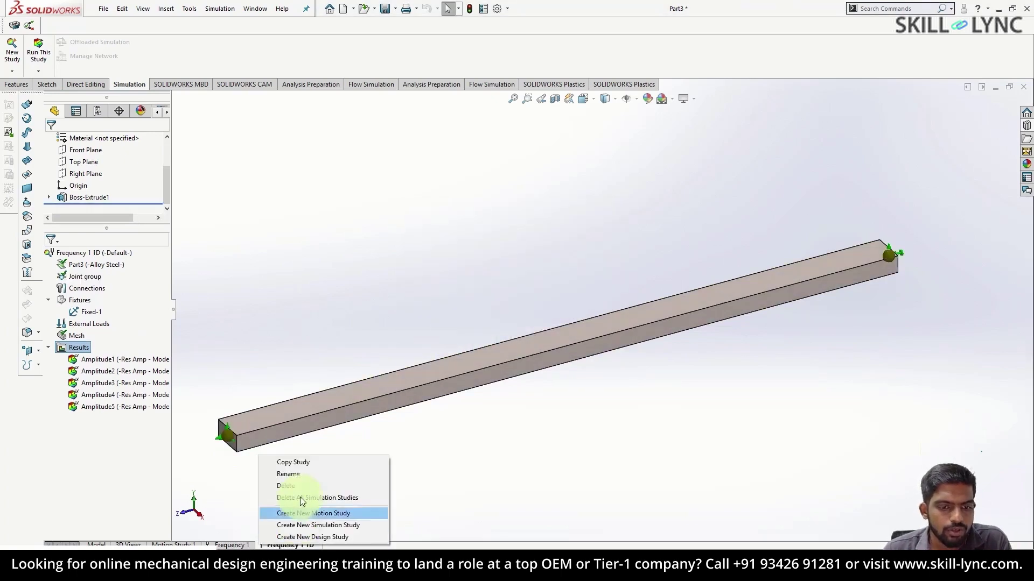
click(305, 462)
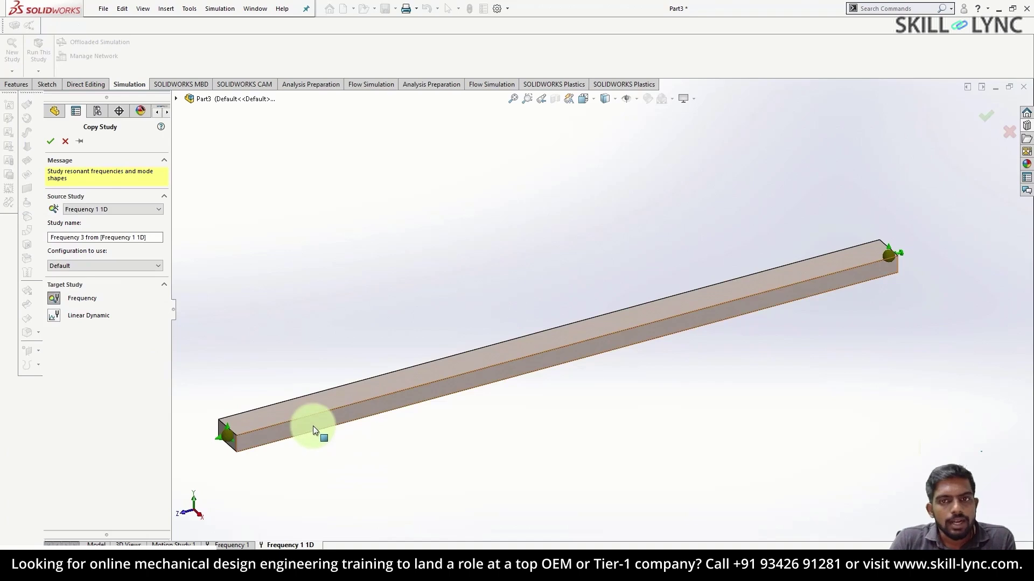
drag(82, 237, 189, 237)
text(1 2D)
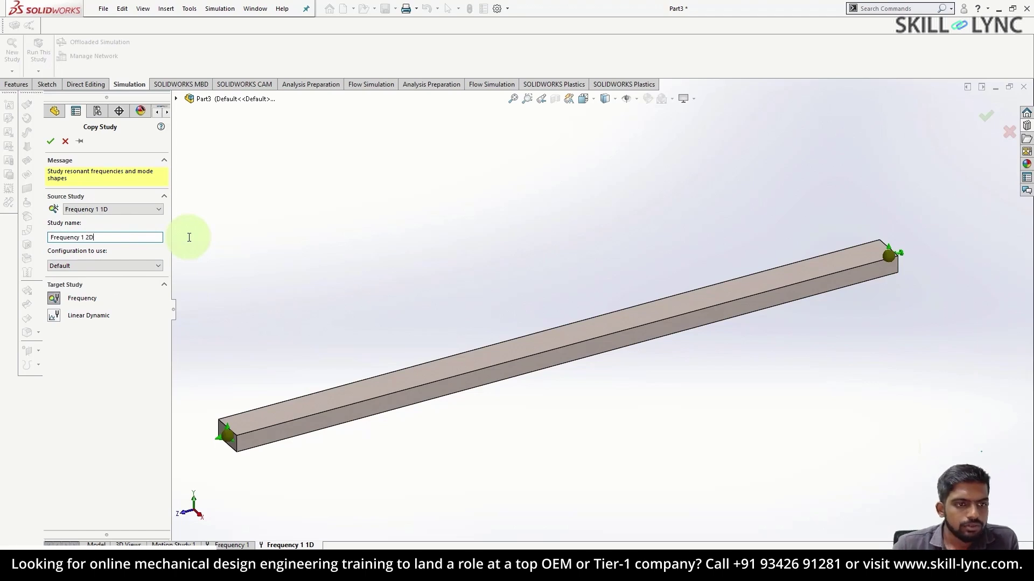
click(51, 141)
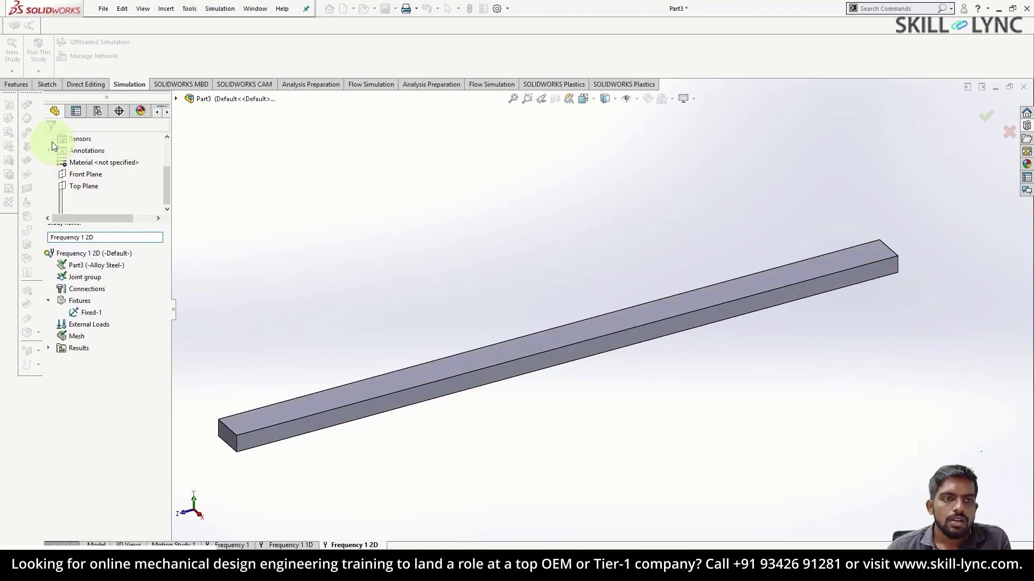
- Treat the Part3 beam body as a solid in the Frequency 1 2D study
right_click(102, 266)
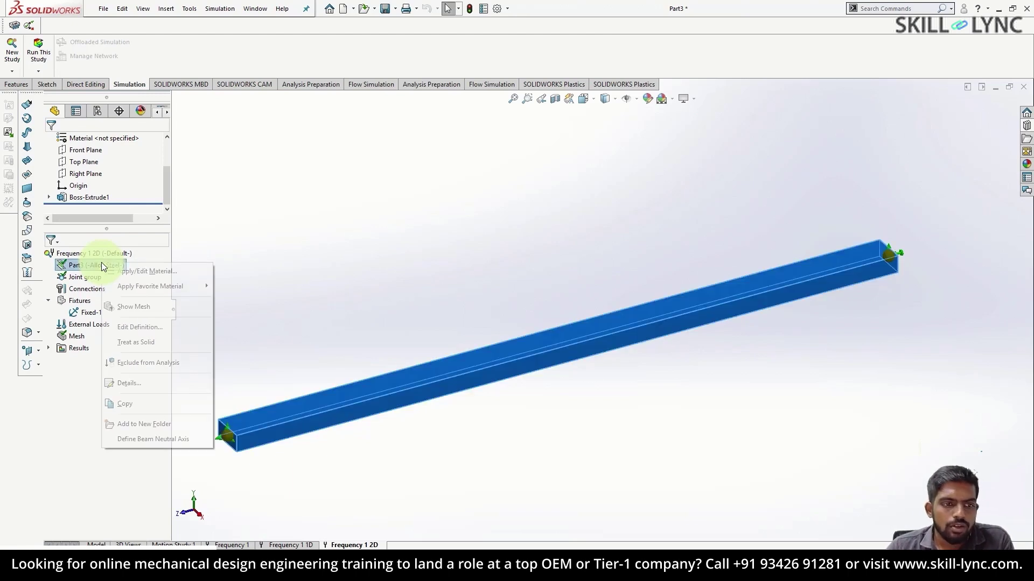
click(152, 345)
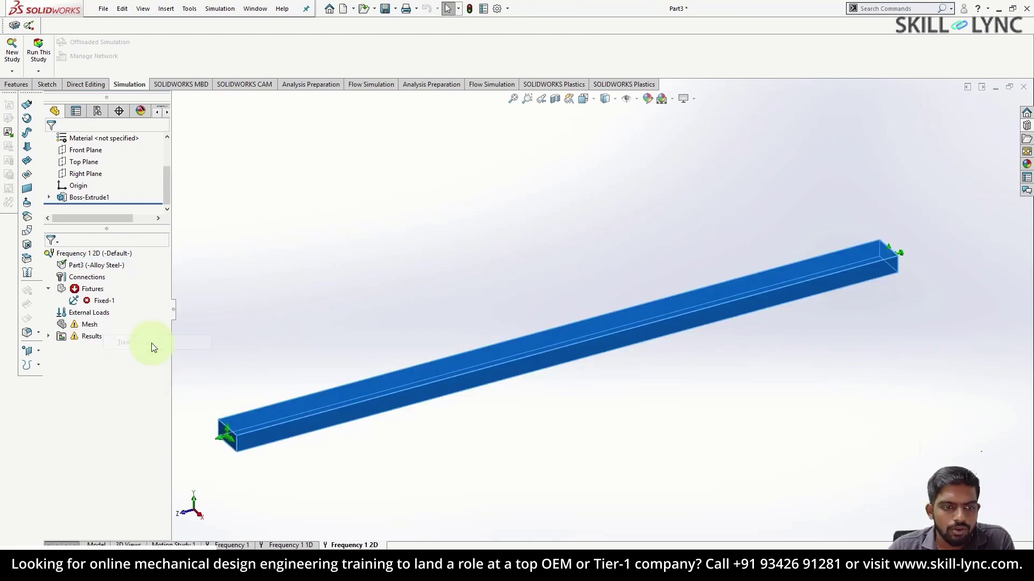
right_click(106, 265)
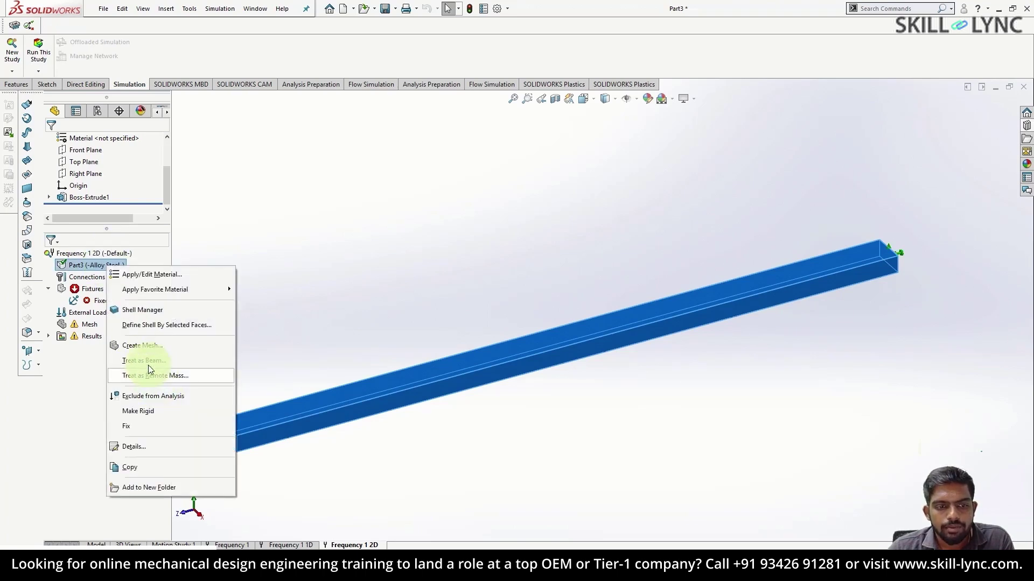
click(173, 256)
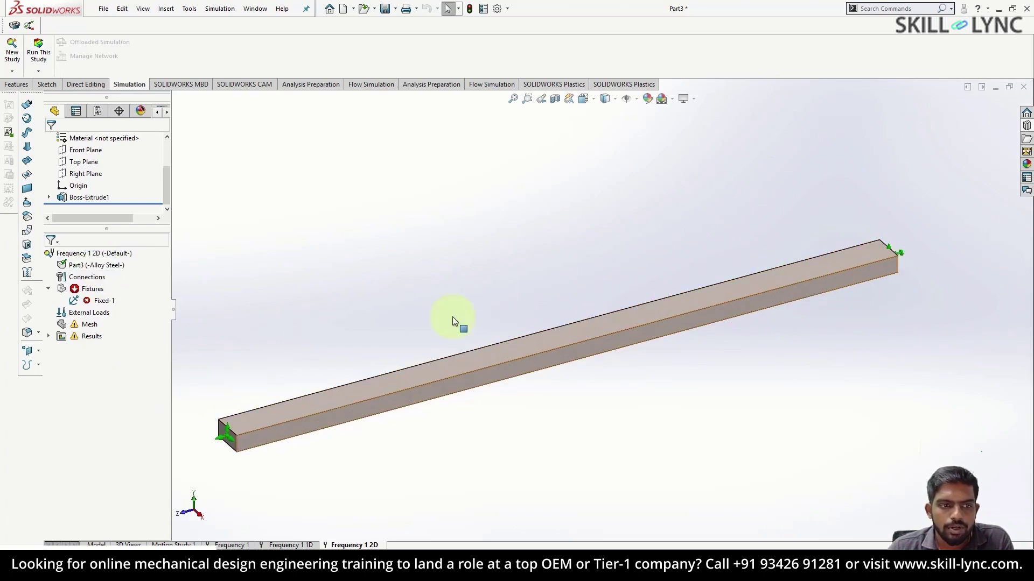
- Define a thin middle-surface shell on the beam's top face in the Shell Manager with a thickness of 25 mm
right_click(73, 268)
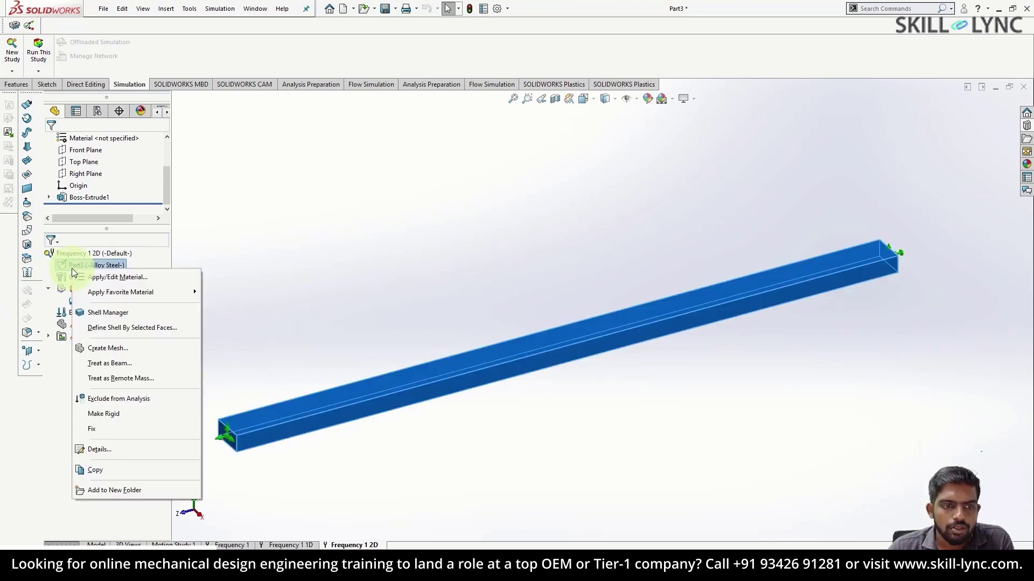
click(116, 311)
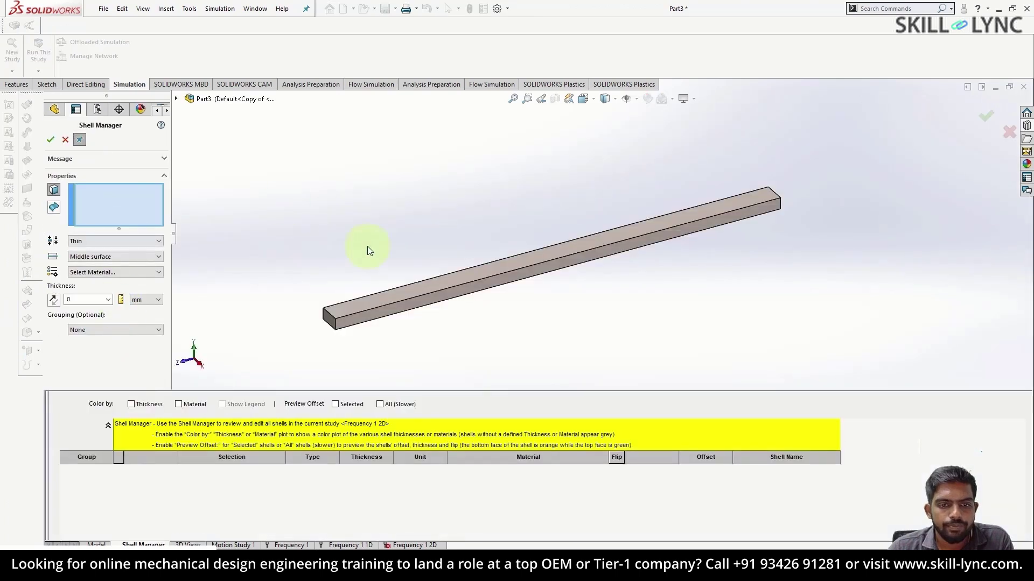
click(388, 295)
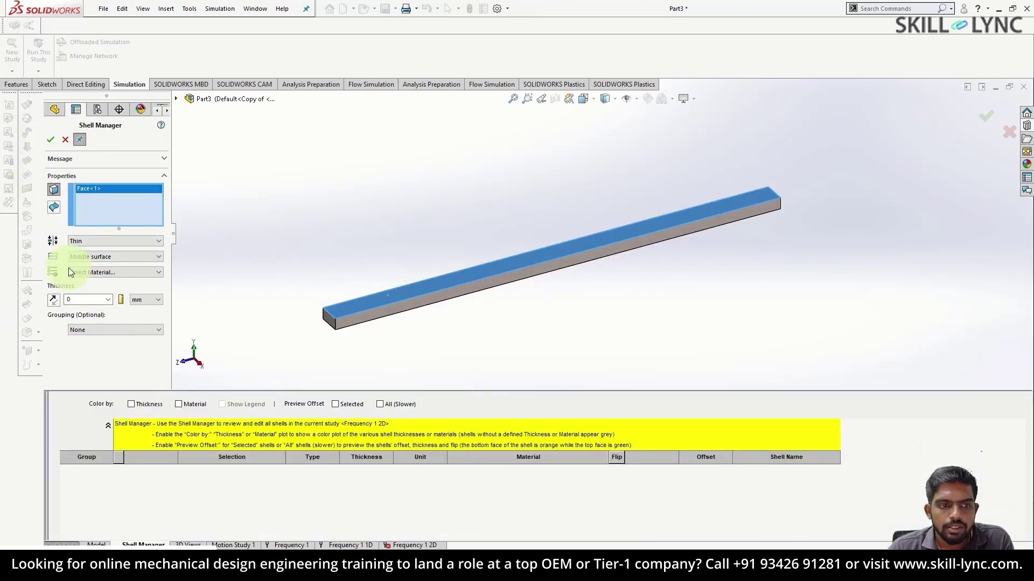
click(71, 299)
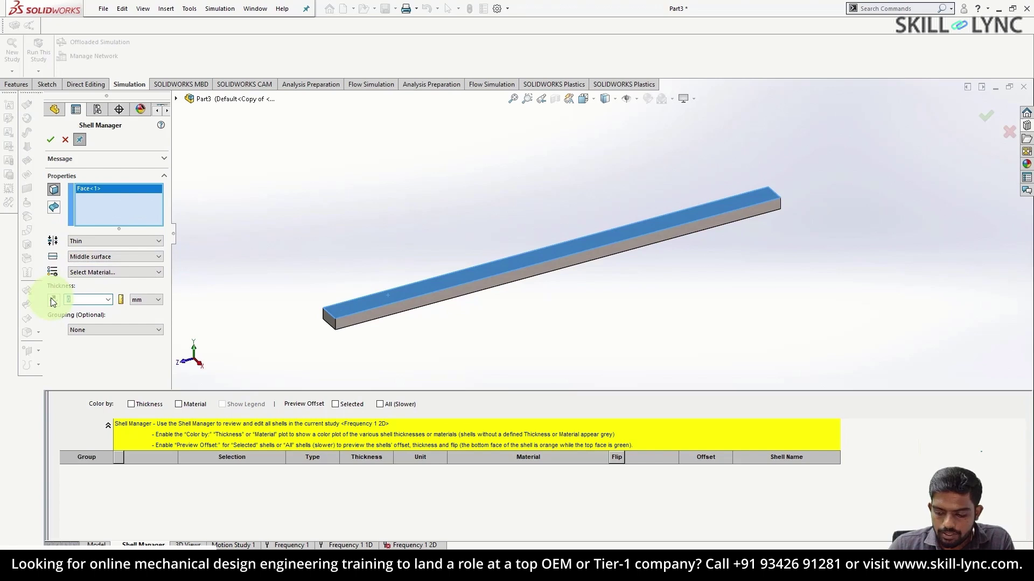
click(49, 138)
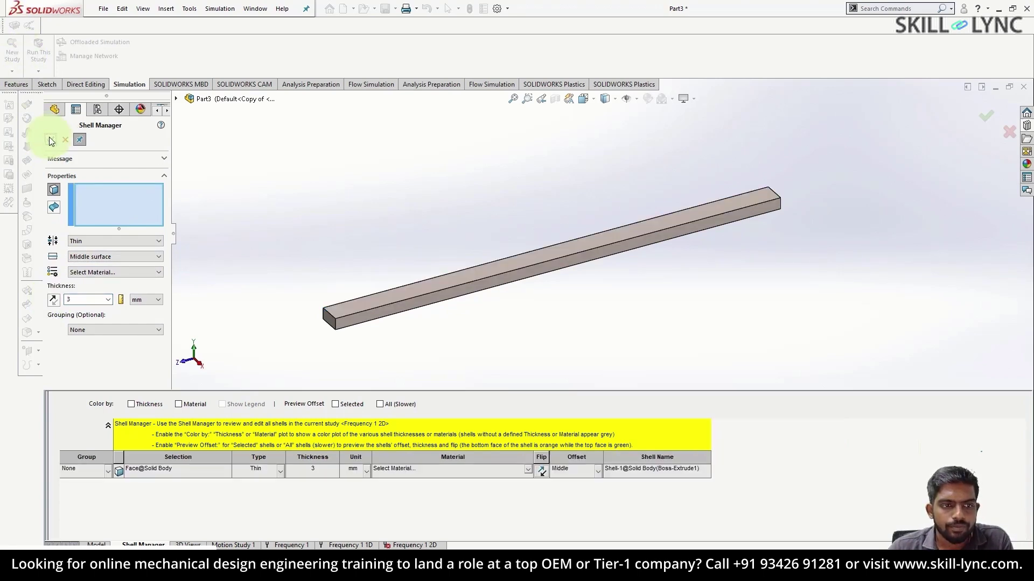
click(49, 140)
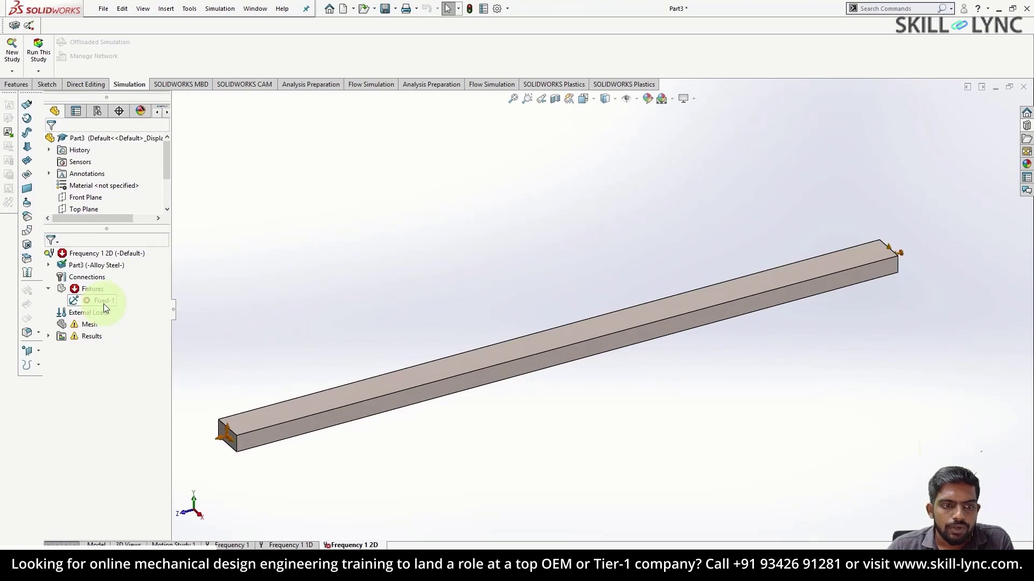
- Redefine the Fixed-1 fixture as Fixed Geometry on the two short end edges of the beam's top face
right_click(103, 303)
click(129, 365)
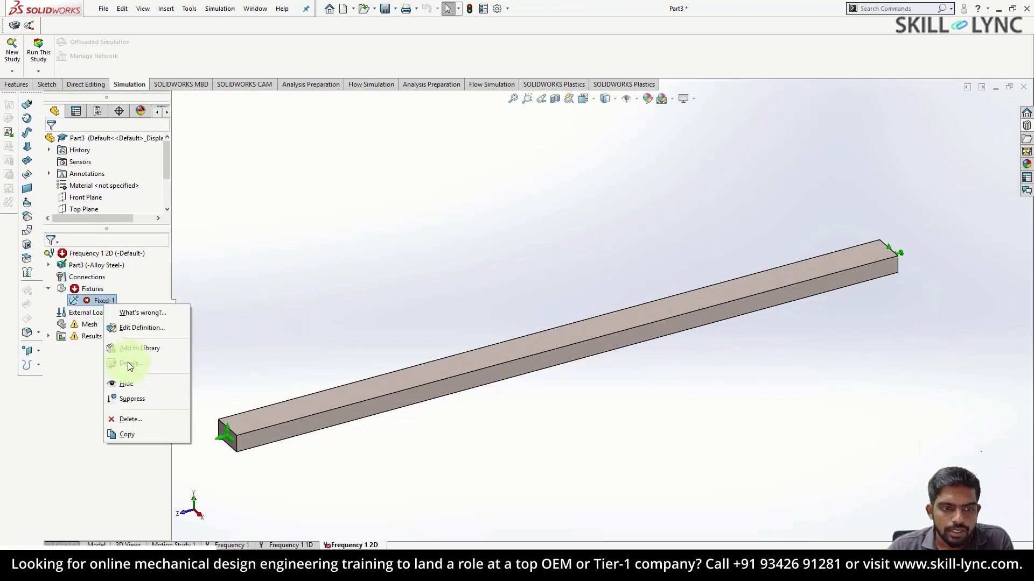
click(142, 329)
click(556, 323)
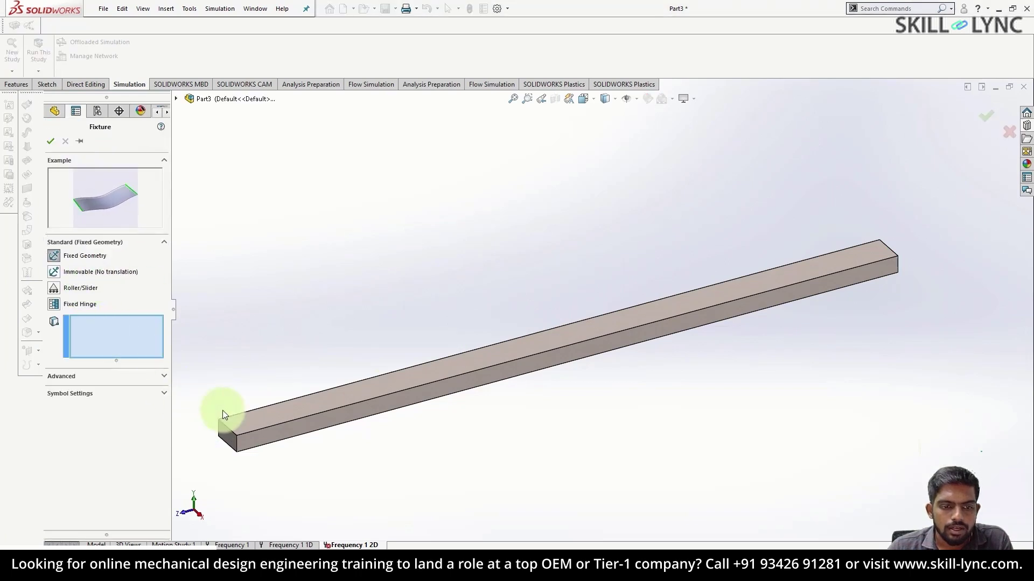
click(232, 432)
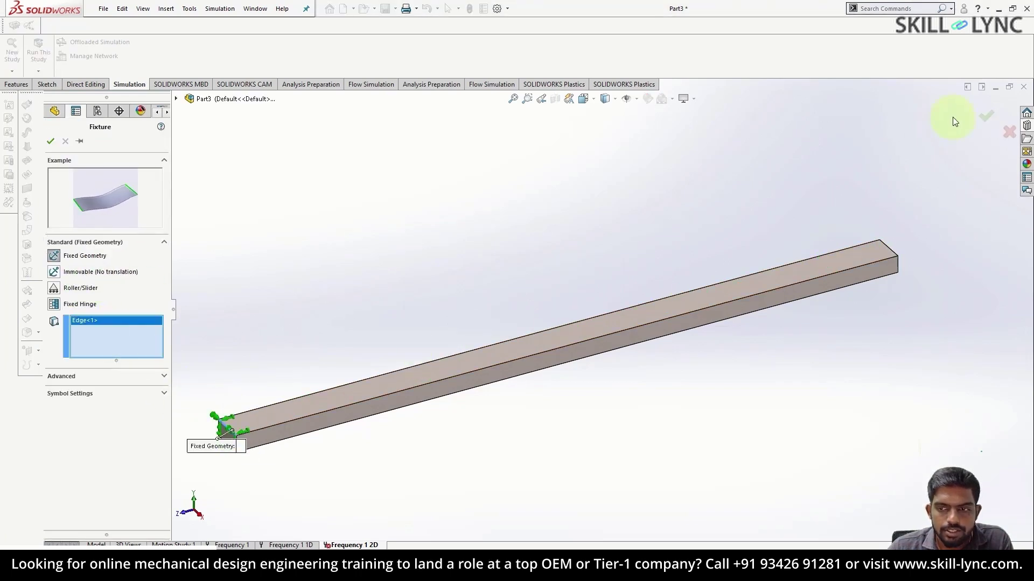
click(891, 256)
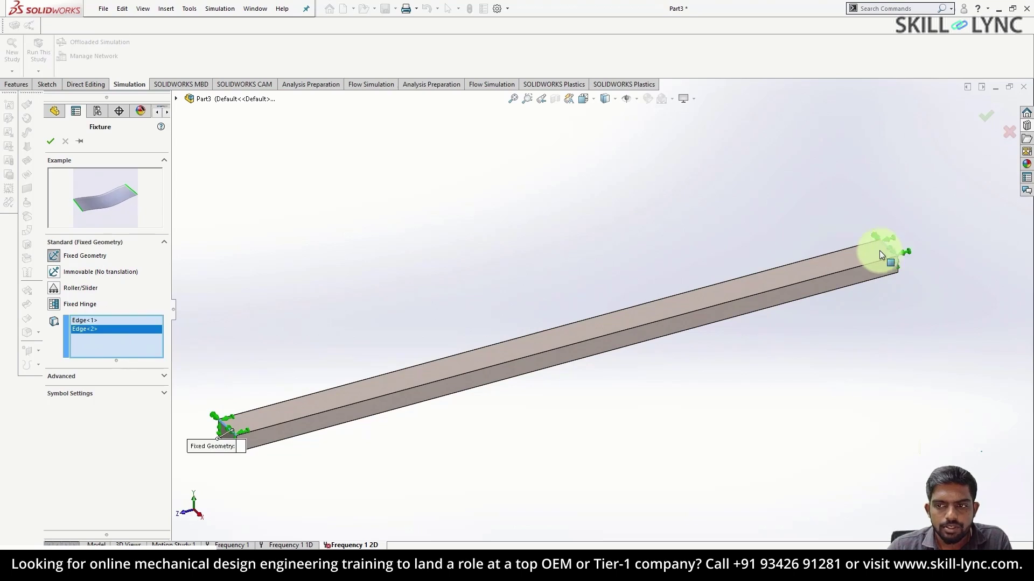
middle_drag(750, 300, 957, 182)
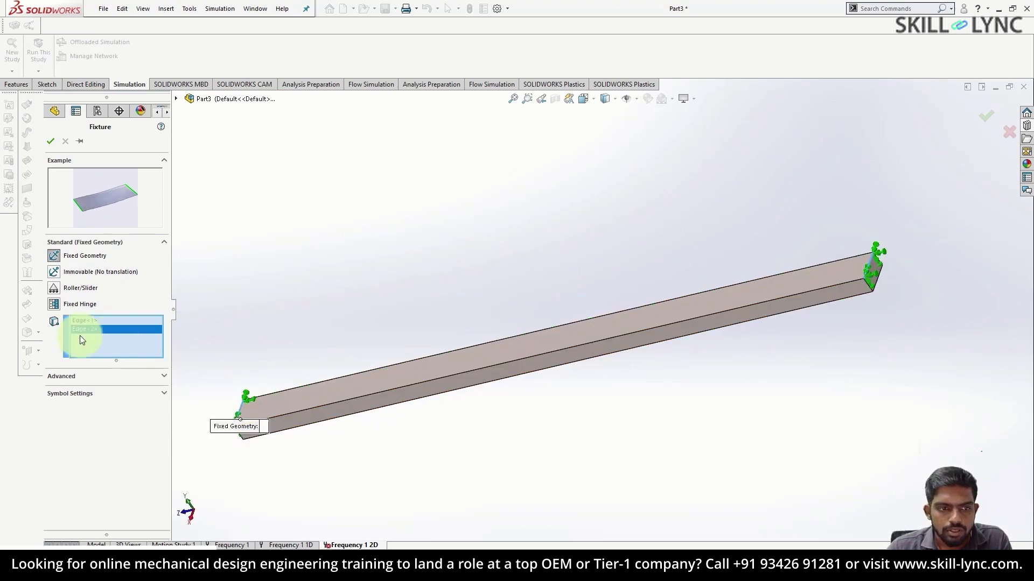
click(50, 142)
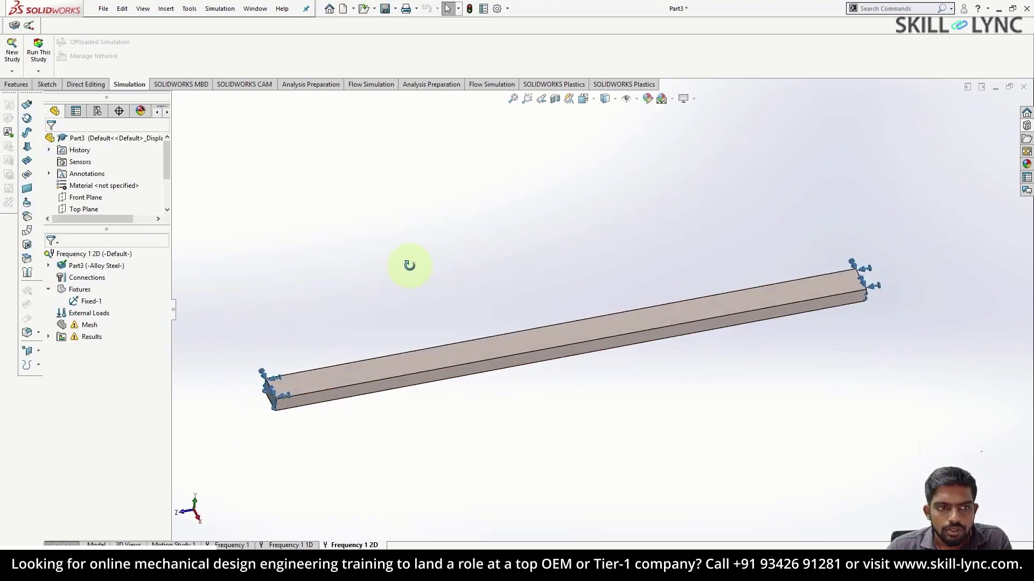
- Mesh the shell model and run the Frequency 1 2D study
right_click(76, 323)
click(134, 101)
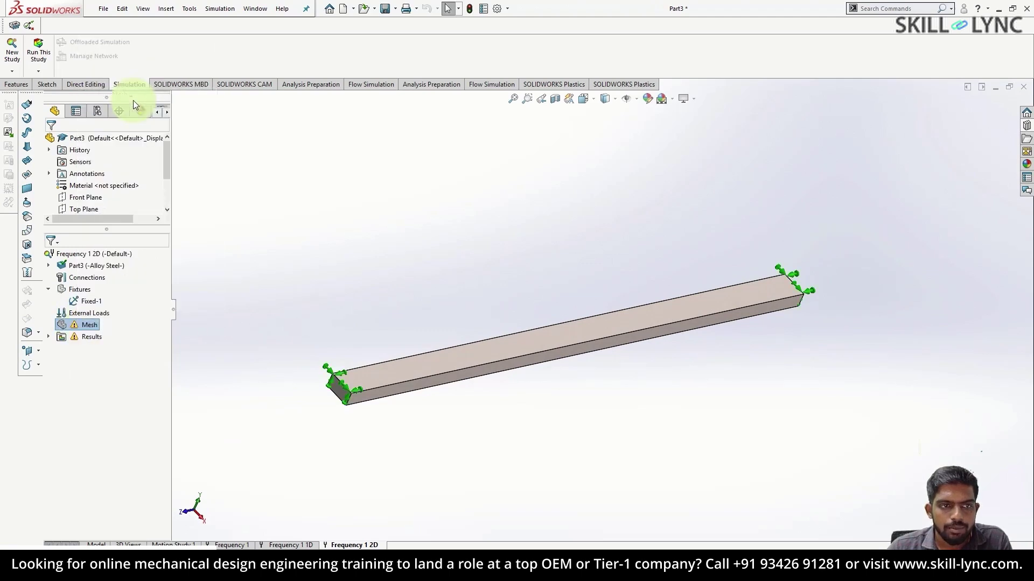
click(50, 140)
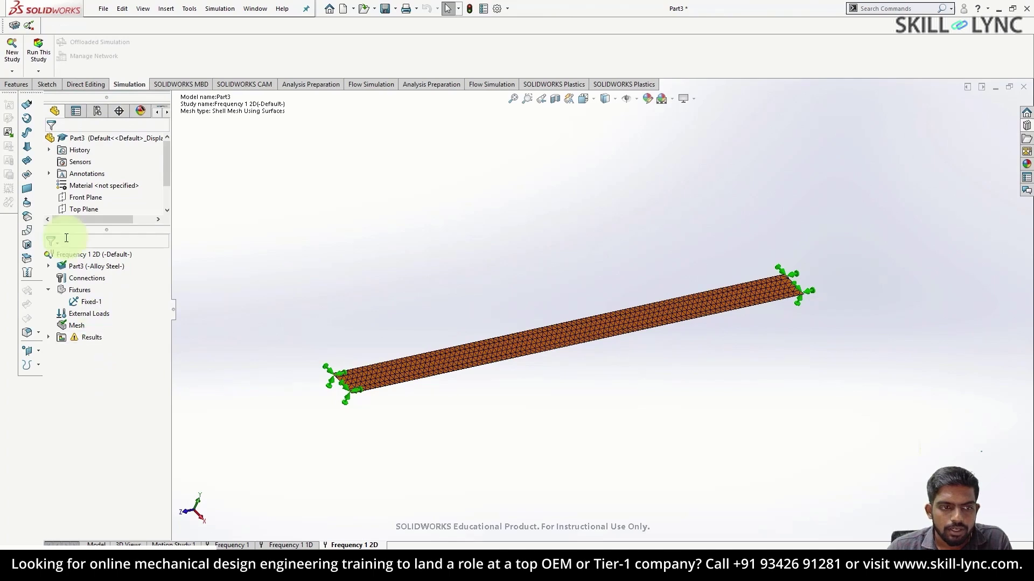
right_click(82, 254)
click(118, 265)
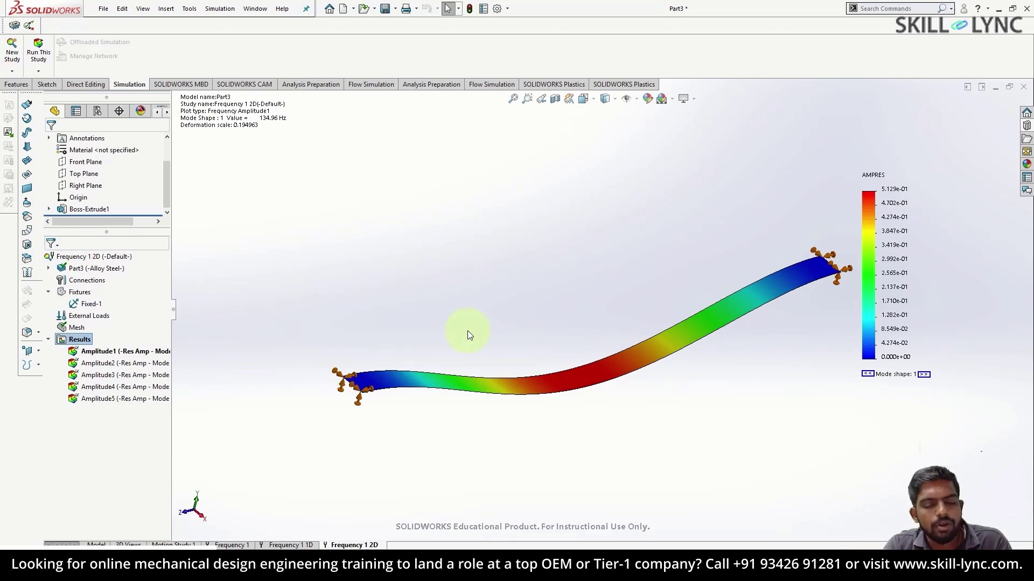
- Review the thickness and preview in the Shell-1 definition, then close it without changes
click(49, 268)
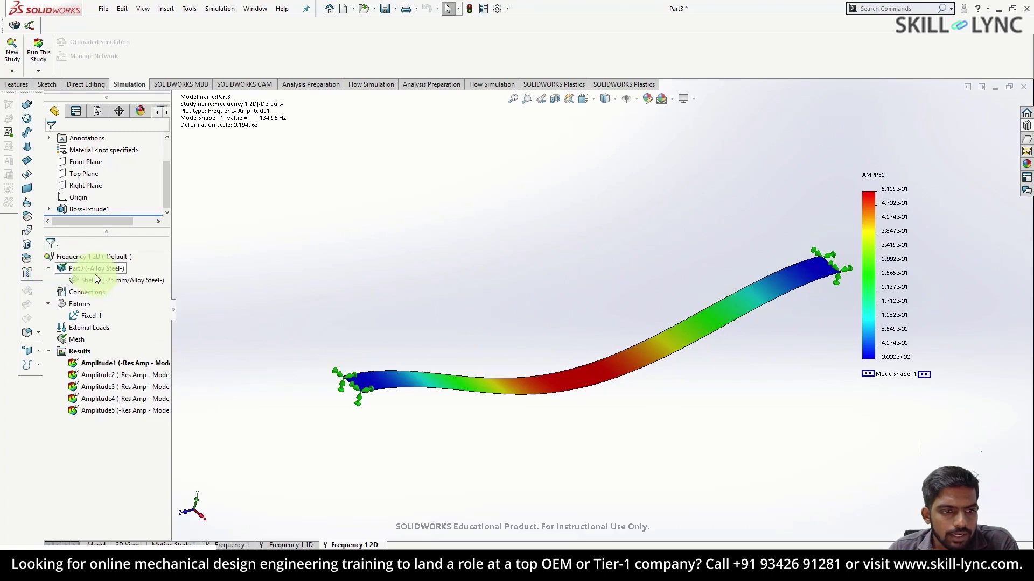
right_click(108, 279)
click(141, 309)
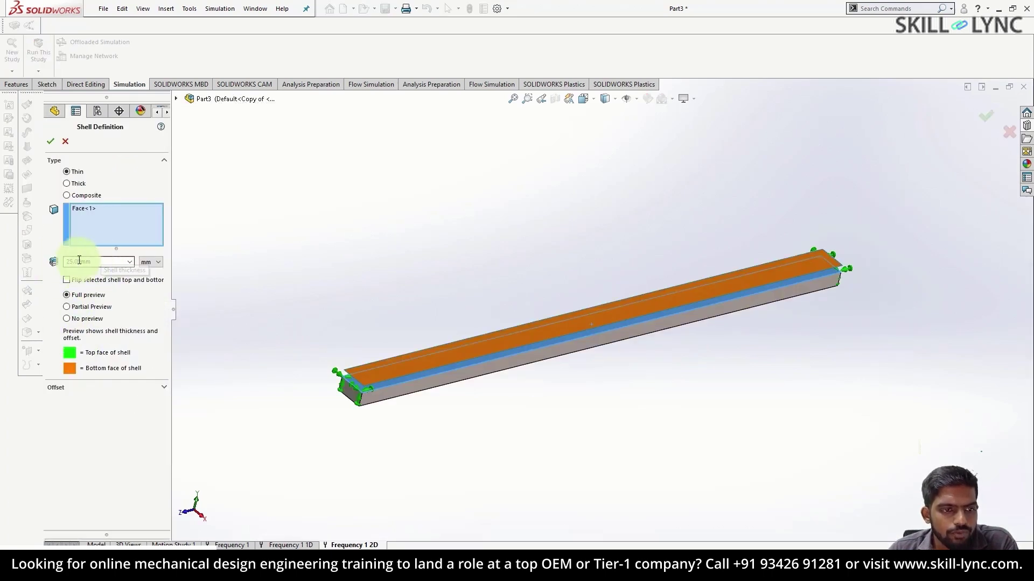
middle_drag(339, 380, 354, 375)
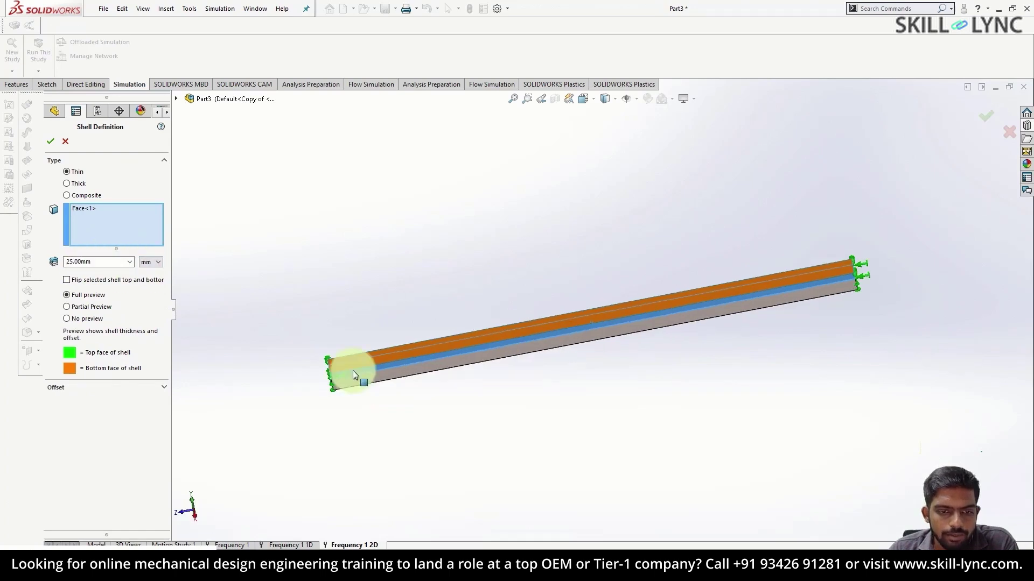
click(64, 143)
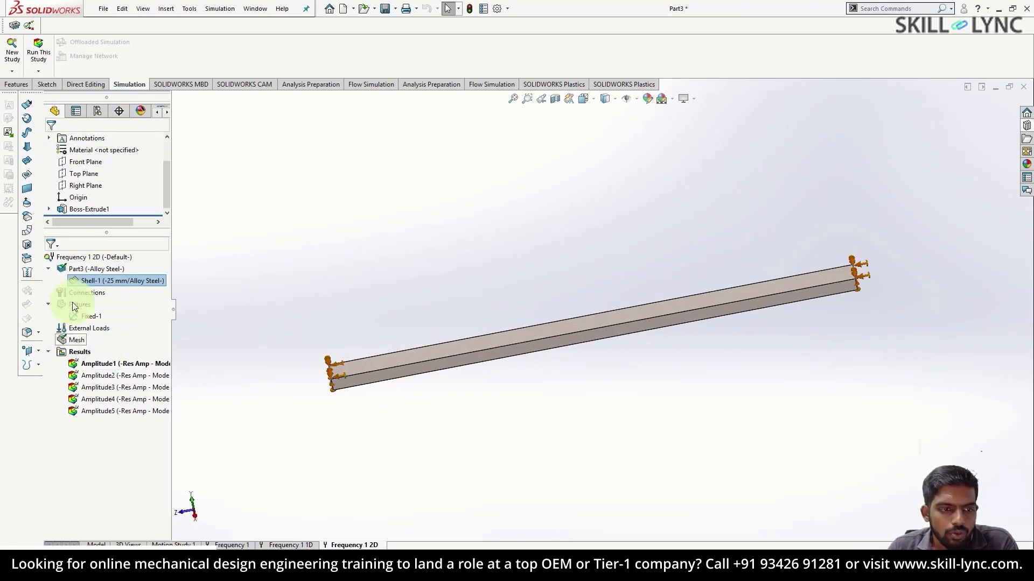
- Rerun the Frequency 1 2D study and list its resonant frequencies
right_click(88, 256)
click(112, 267)
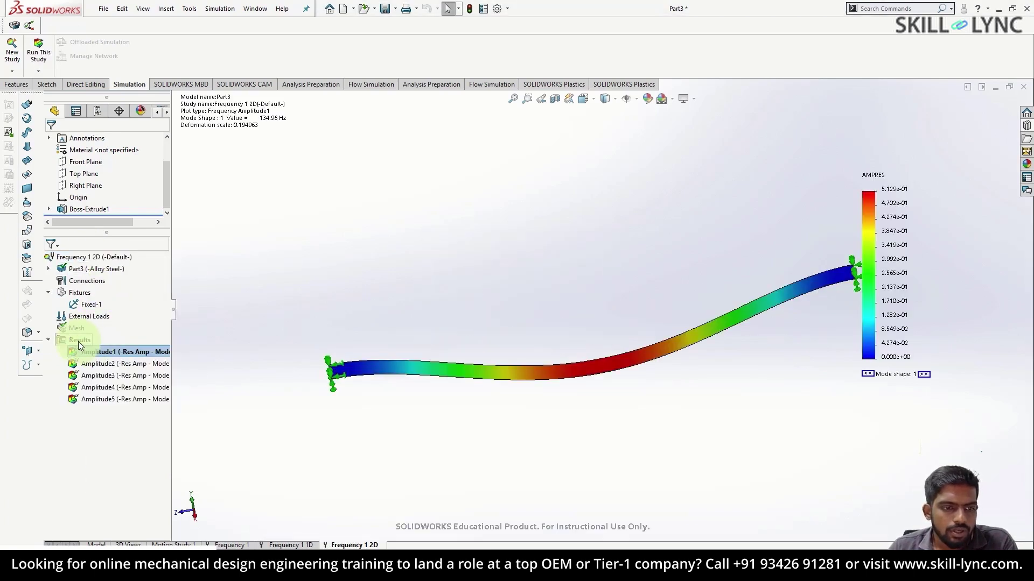
right_click(82, 340)
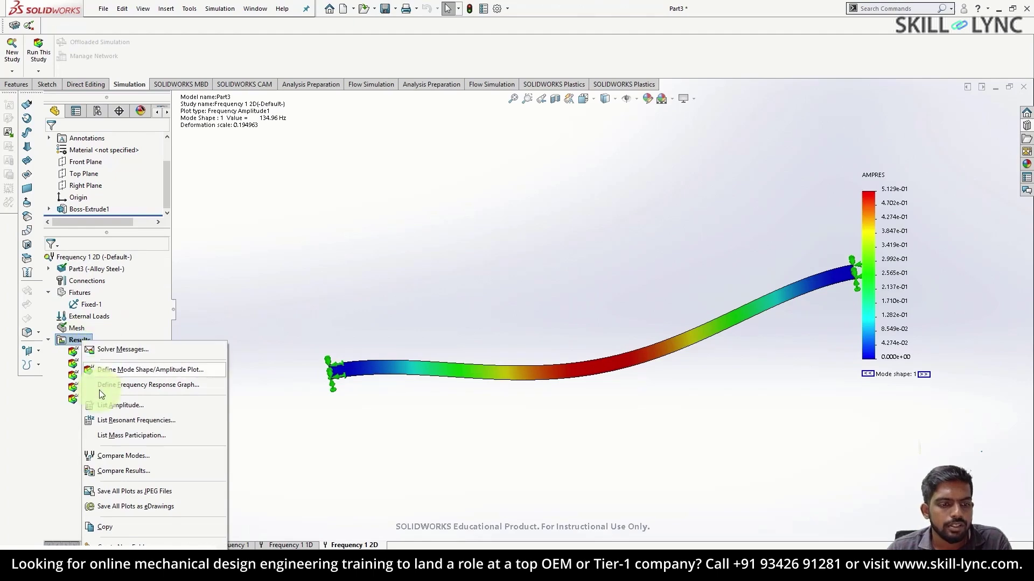
click(106, 421)
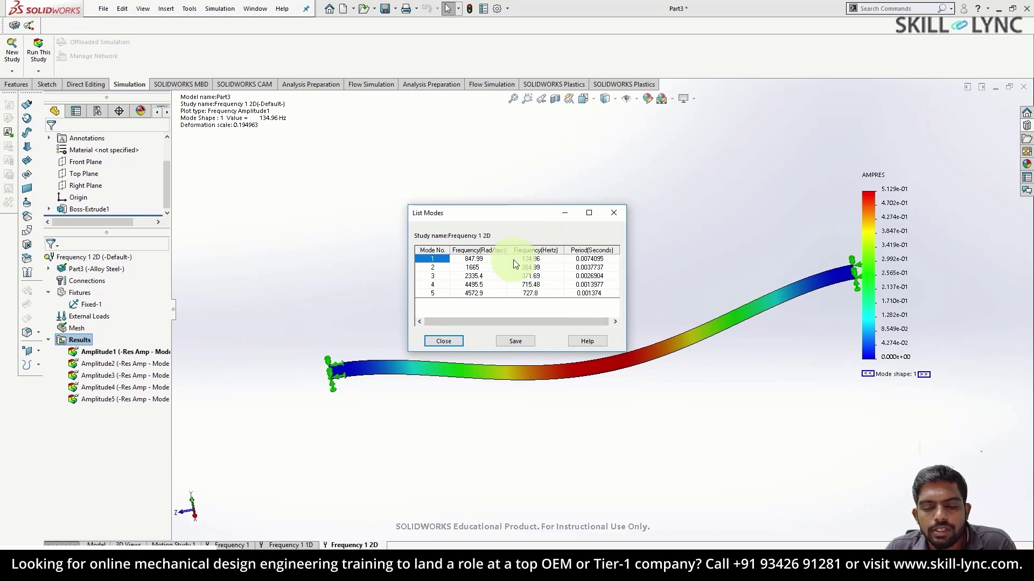
click(444, 341)
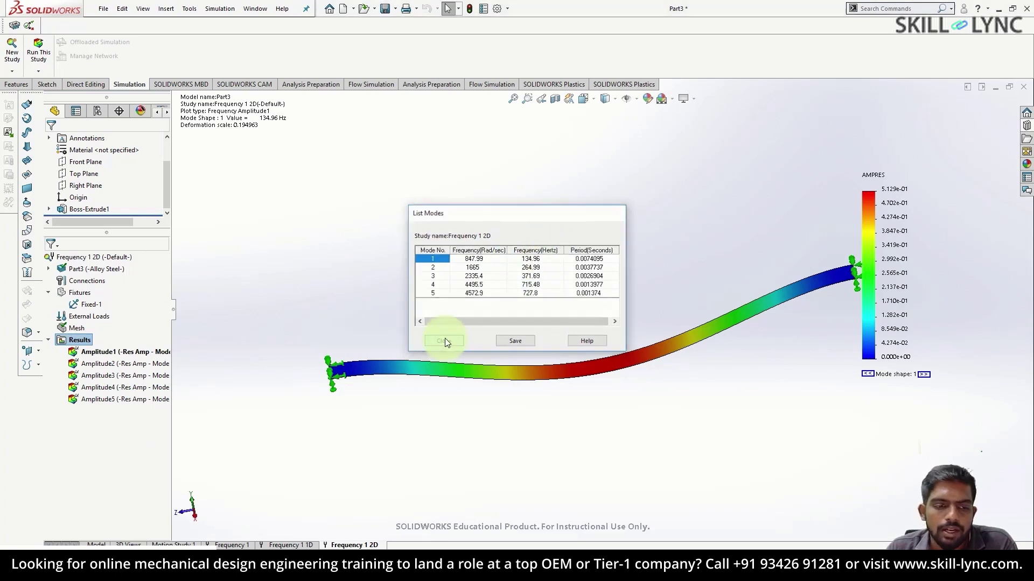
- Show the Amplitude2 plot of the 2D study and animate its mode shape
right_click(115, 364)
click(125, 372)
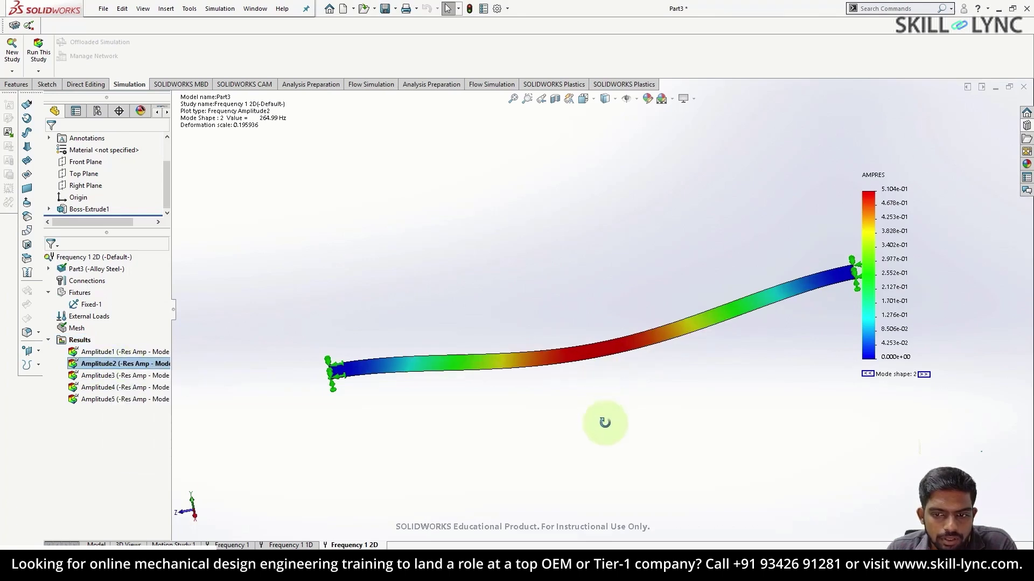
middle_drag(603, 418, 606, 445)
right_click(144, 363)
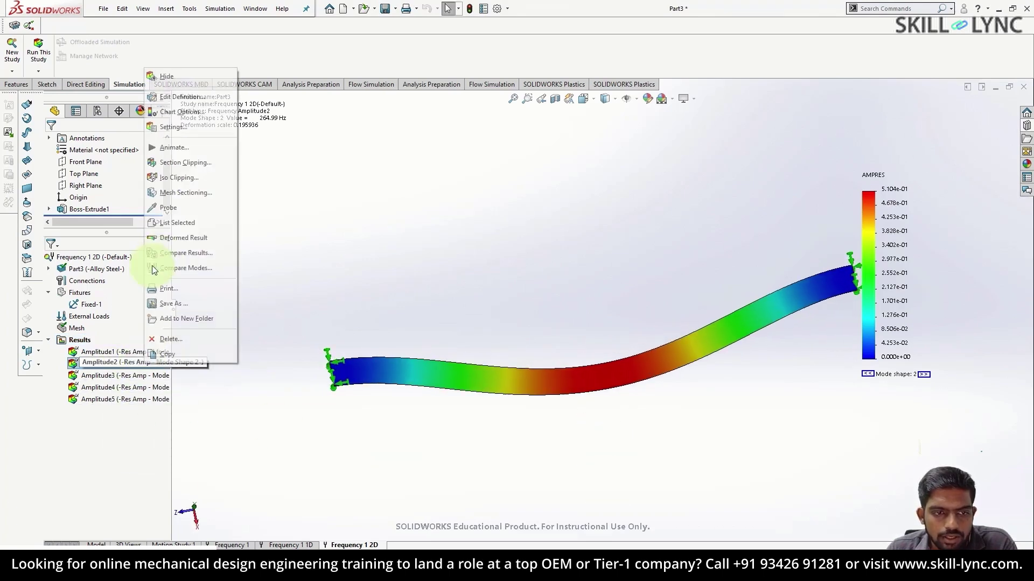
click(176, 147)
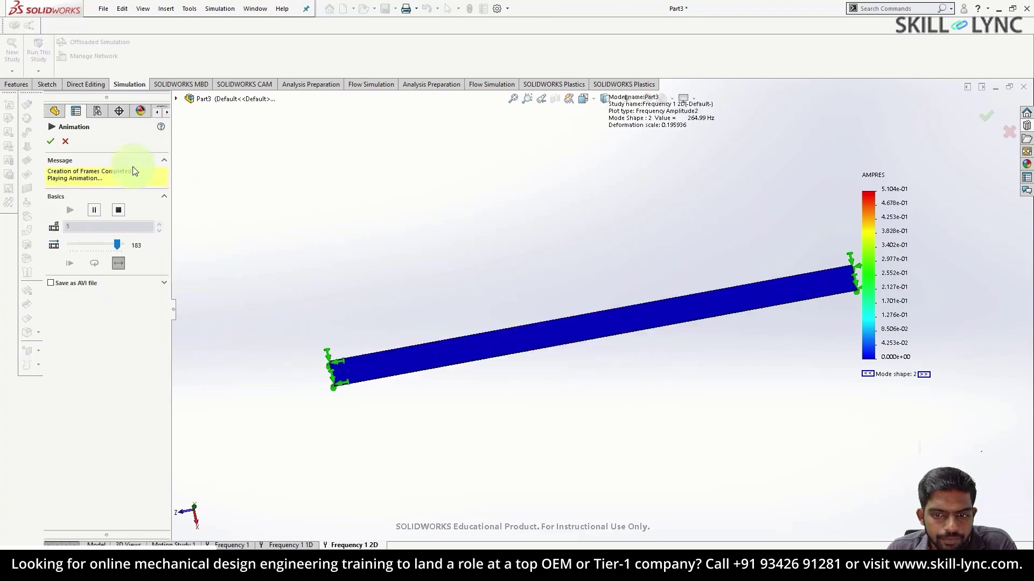
click(51, 141)
- Show the Amplitude3, Amplitude4 and Amplitude5 plots of the 2D study in turn
right_click(109, 377)
click(121, 386)
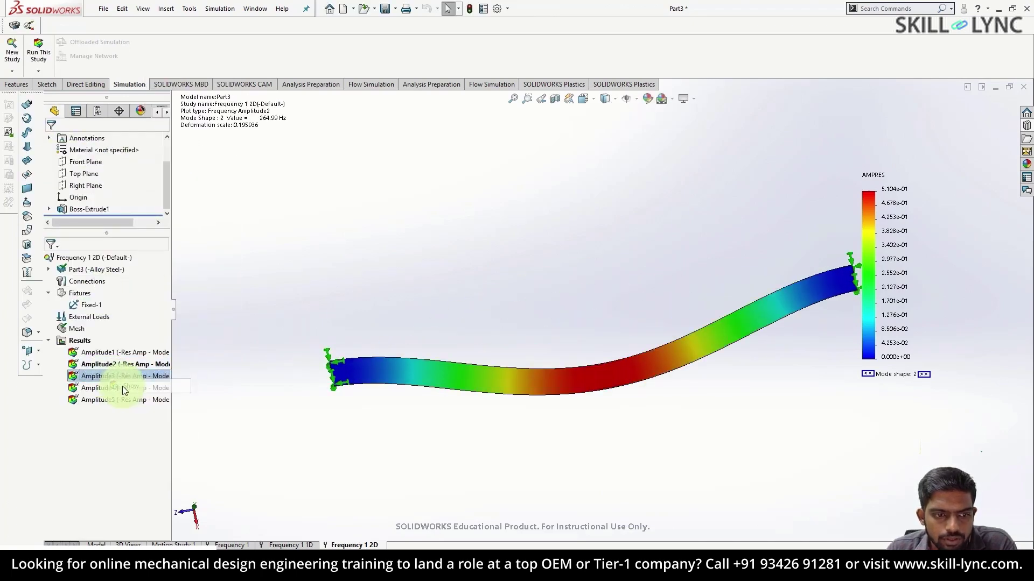
right_click(122, 389)
click(140, 400)
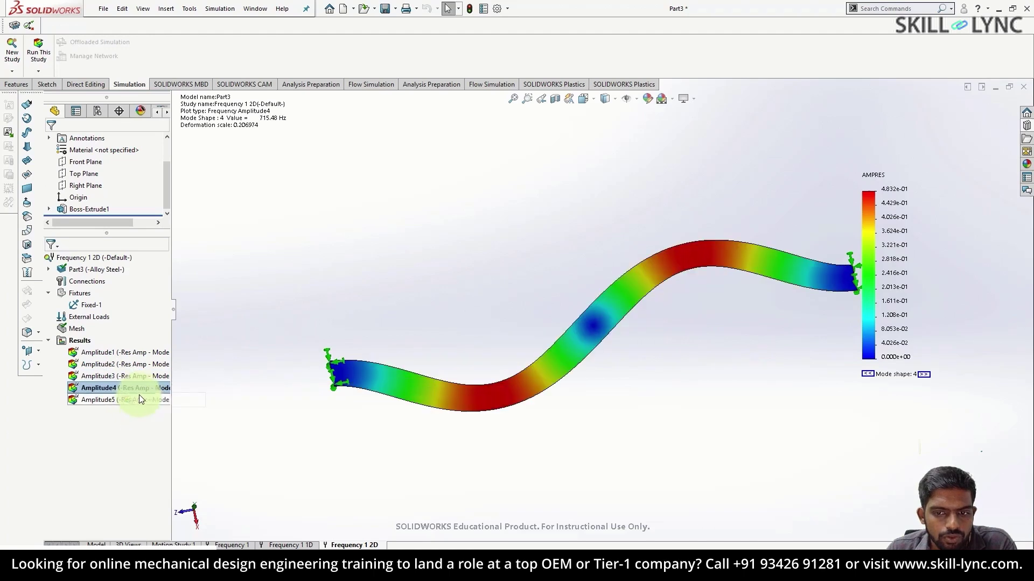
right_click(132, 402)
click(145, 413)
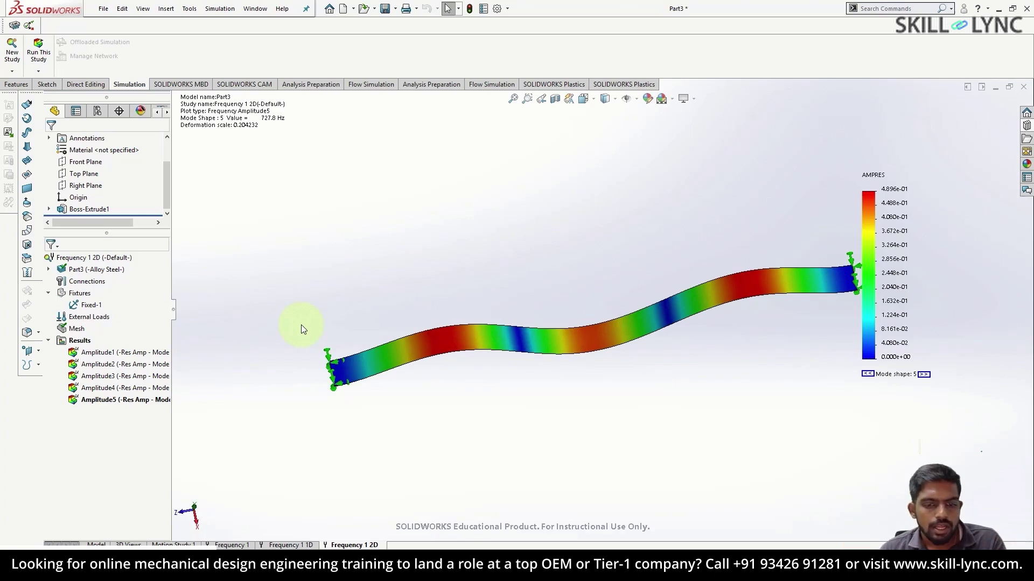
- Copy the Frequency 1 study into a new frequency study named Frequency 4 from [Frequency 1], using the Default configuration
click(232, 545)
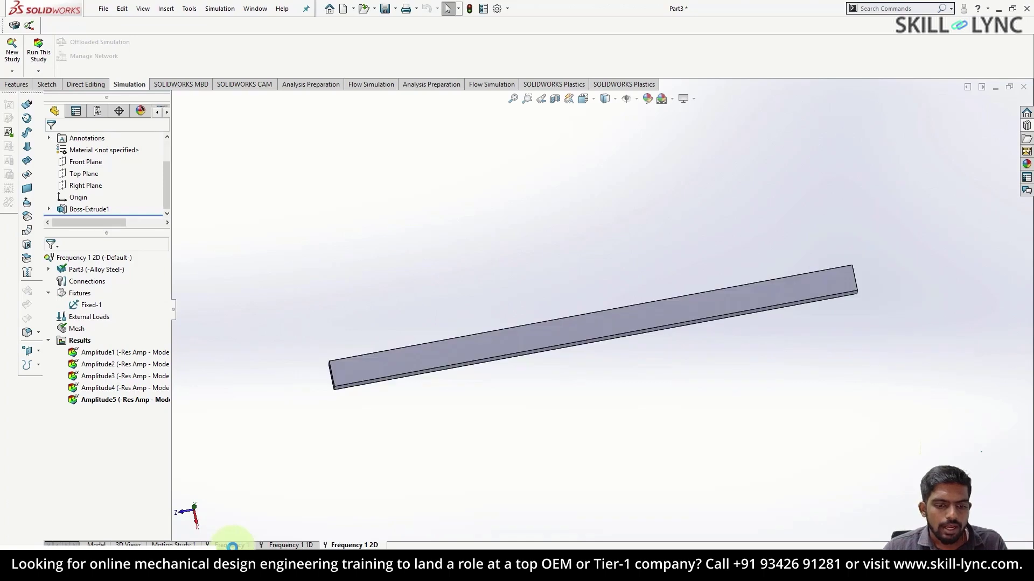
right_click(232, 546)
click(251, 467)
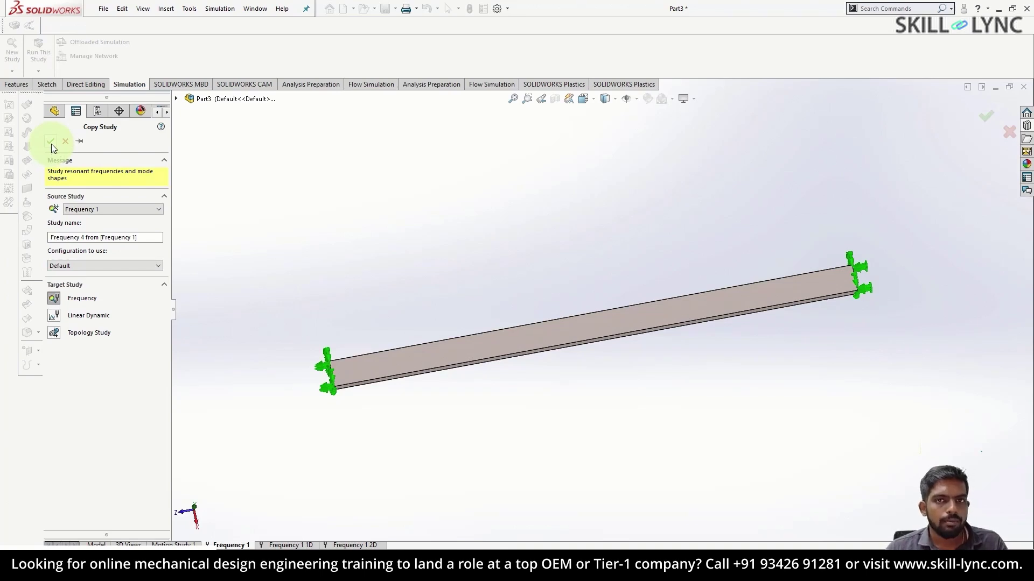
click(50, 142)
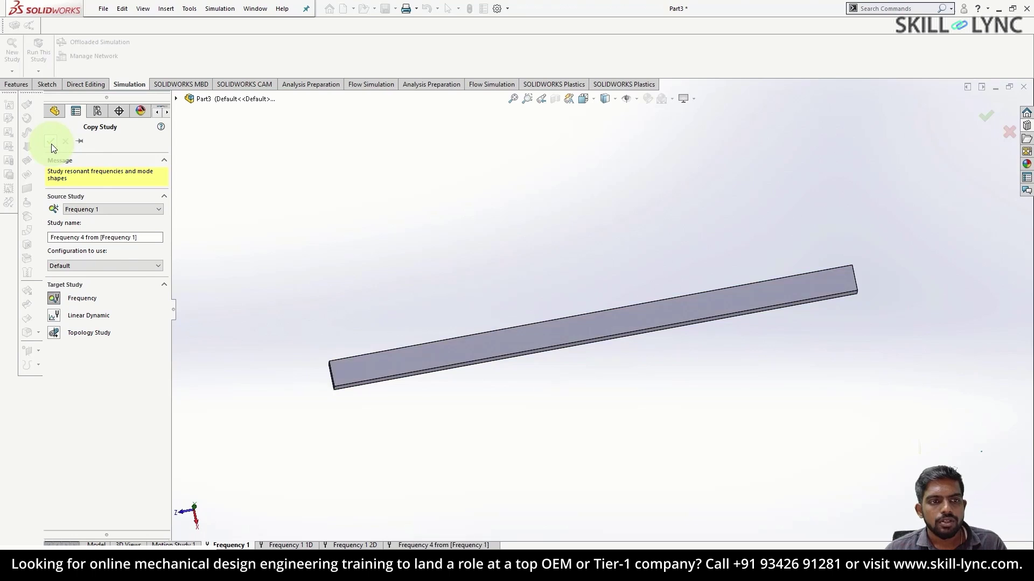
- Edit the Fixed-1 fixture in the copied study and remove the second end face so only one end is fixed
click(85, 303)
right_click(87, 304)
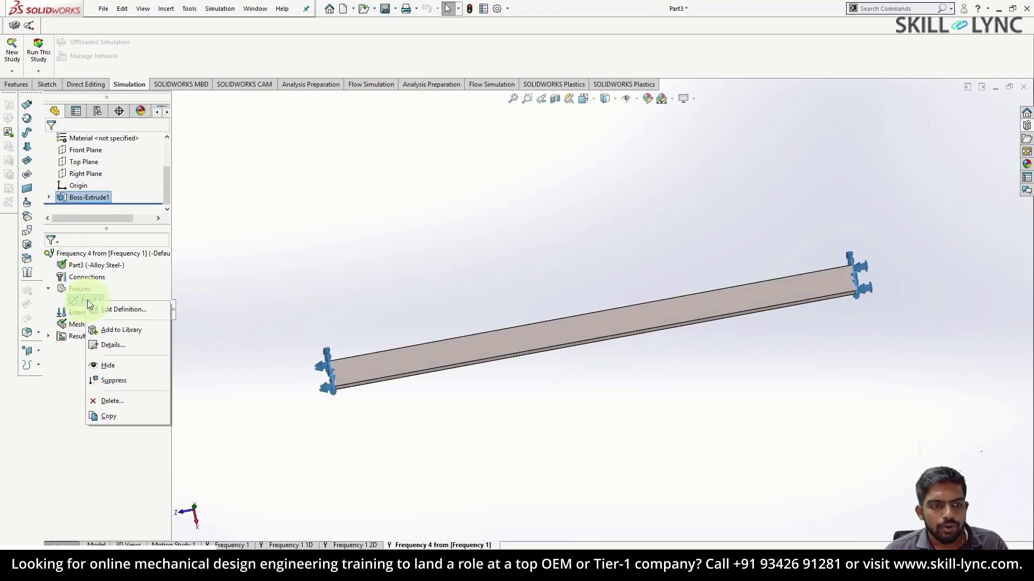
click(109, 310)
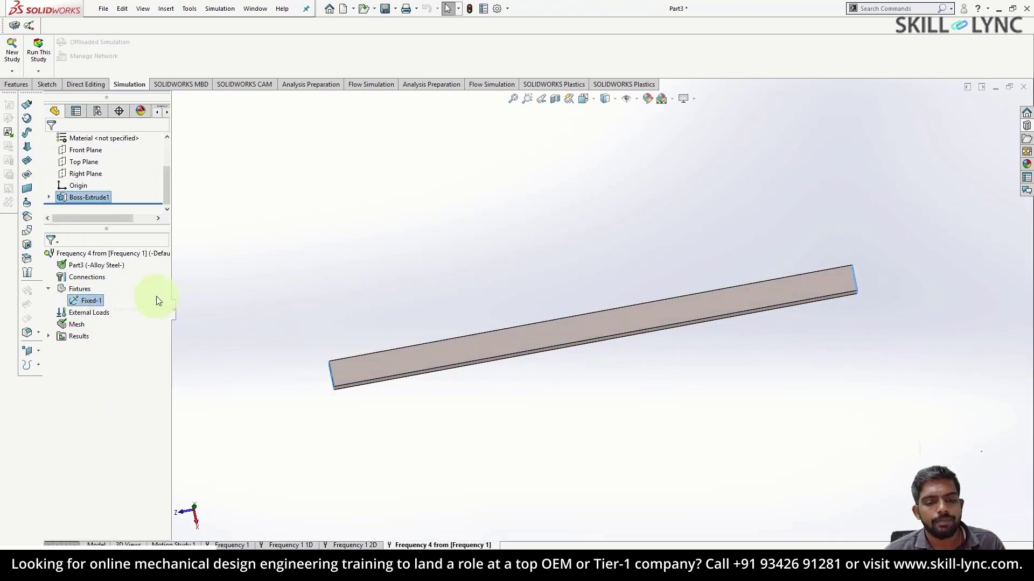
right_click(86, 336)
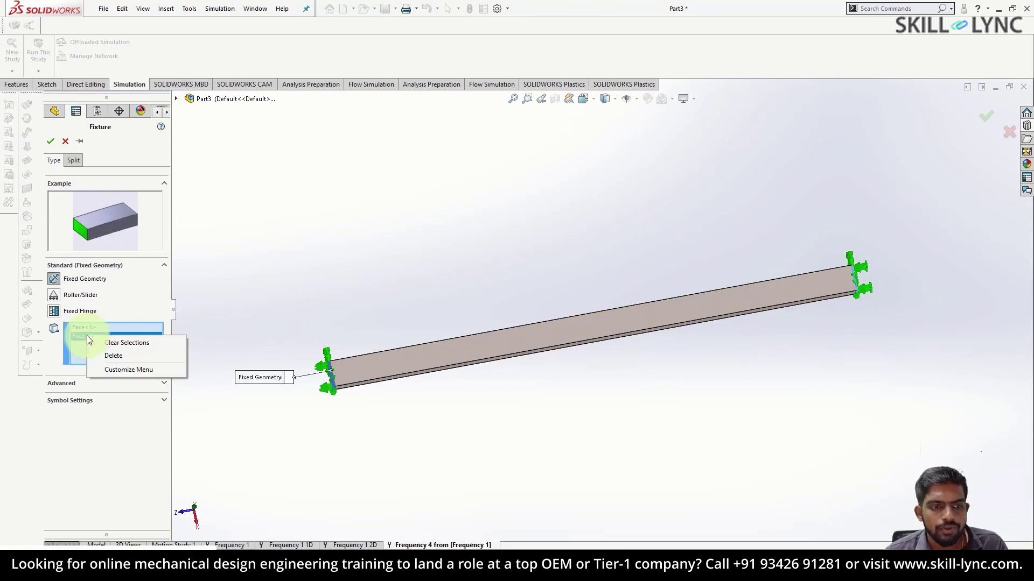
click(110, 355)
middle_drag(635, 323, 883, 279)
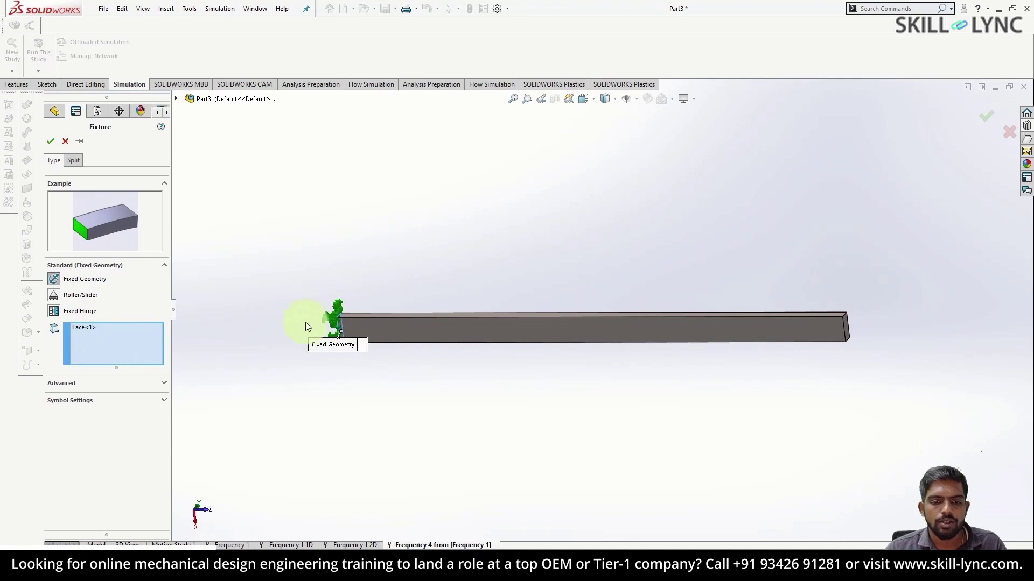
click(429, 350)
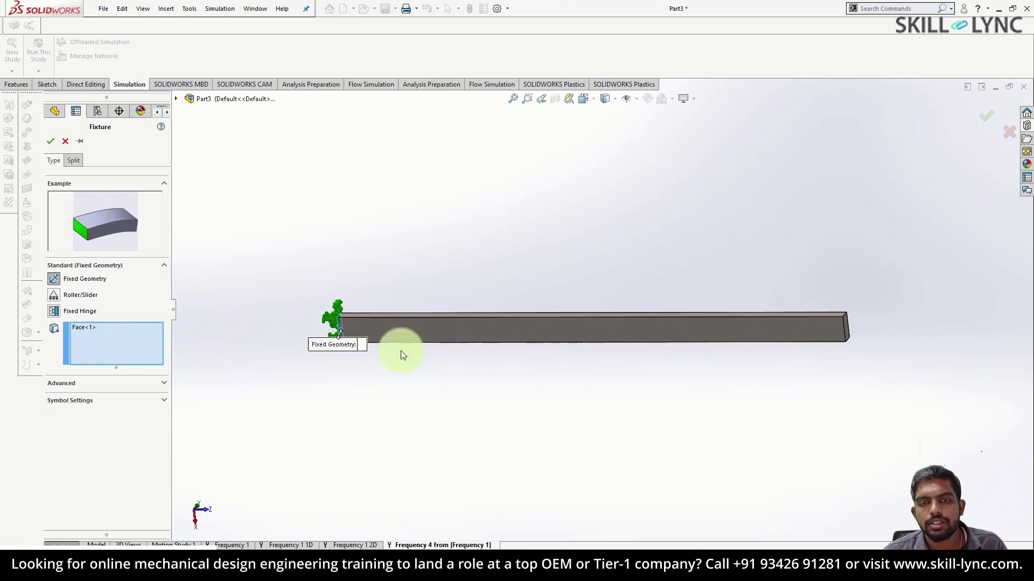
click(52, 141)
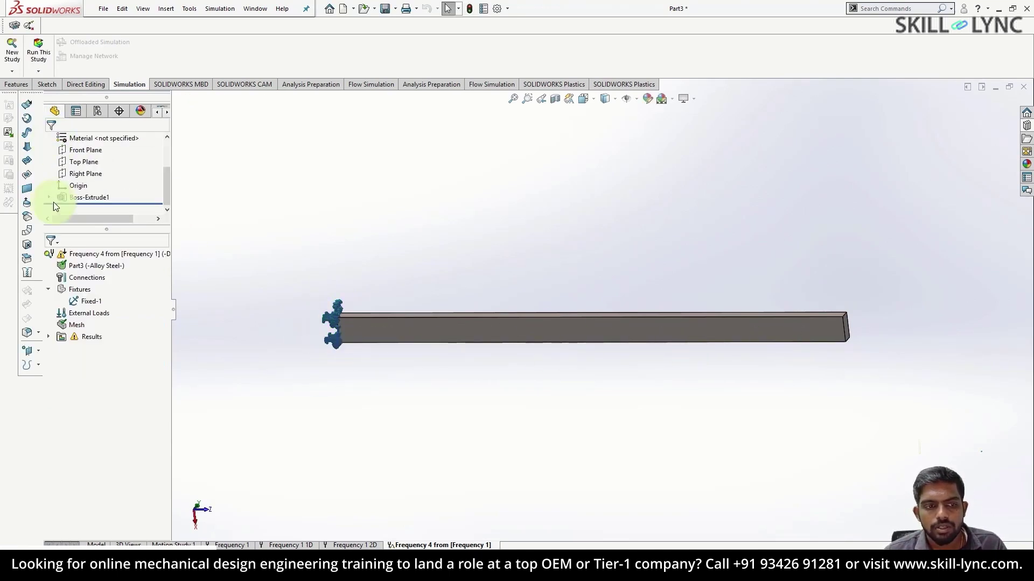
- Run the copied frequency study and animate the Amplitude1 mode shape of the beam
right_click(75, 254)
click(96, 276)
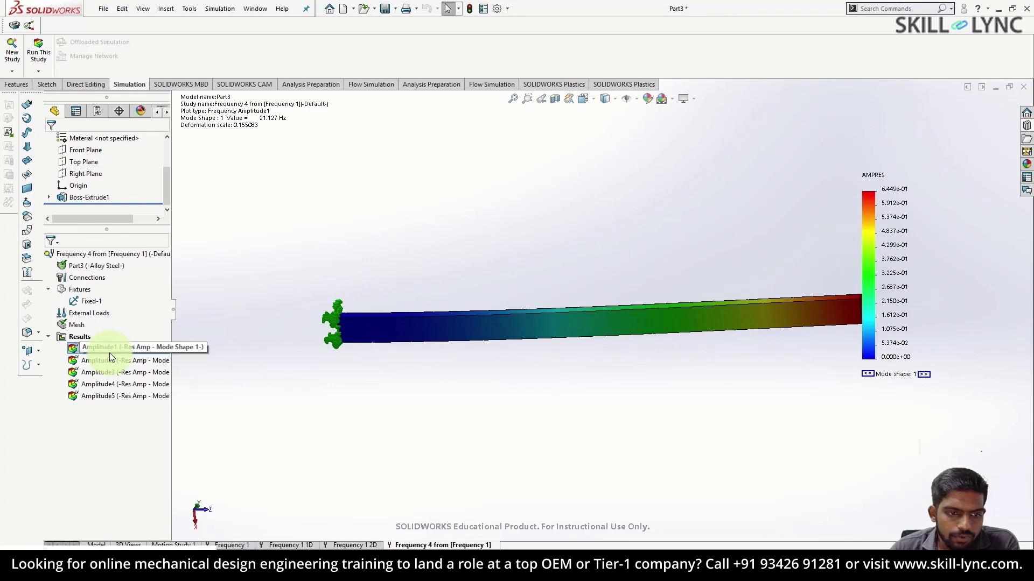
right_click(109, 353)
click(156, 137)
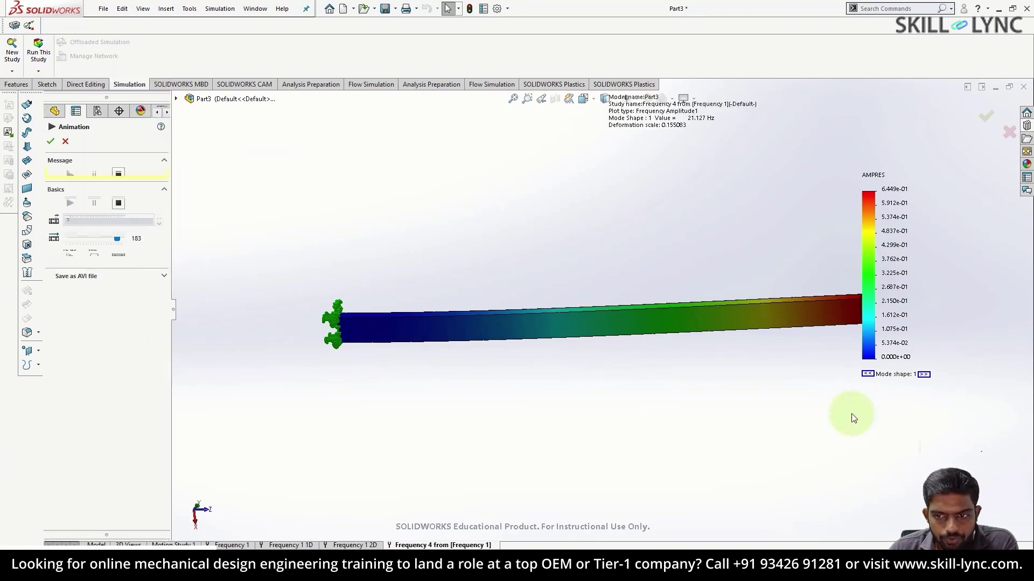
middle_drag(759, 358, 752, 404)
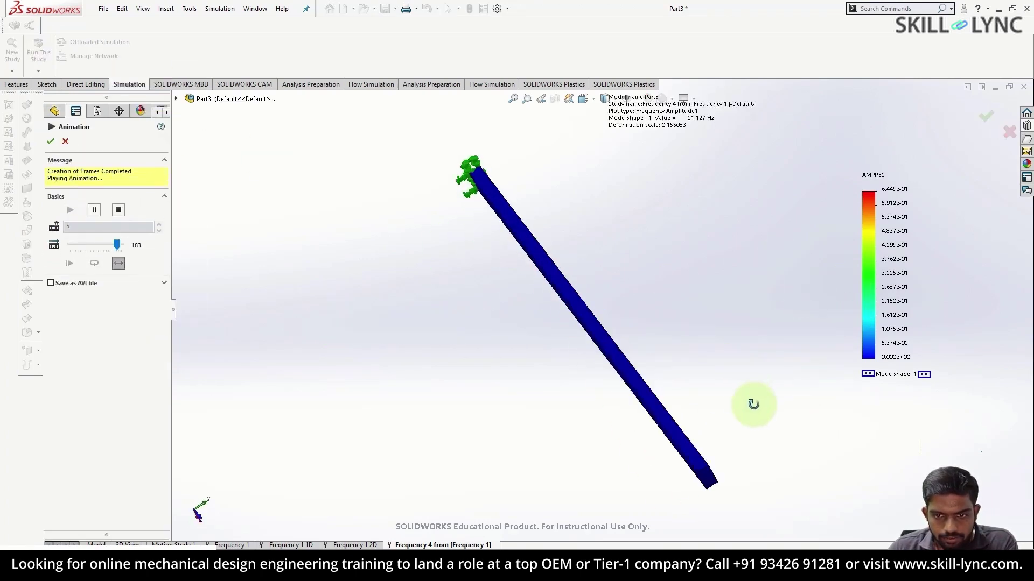
click(65, 142)
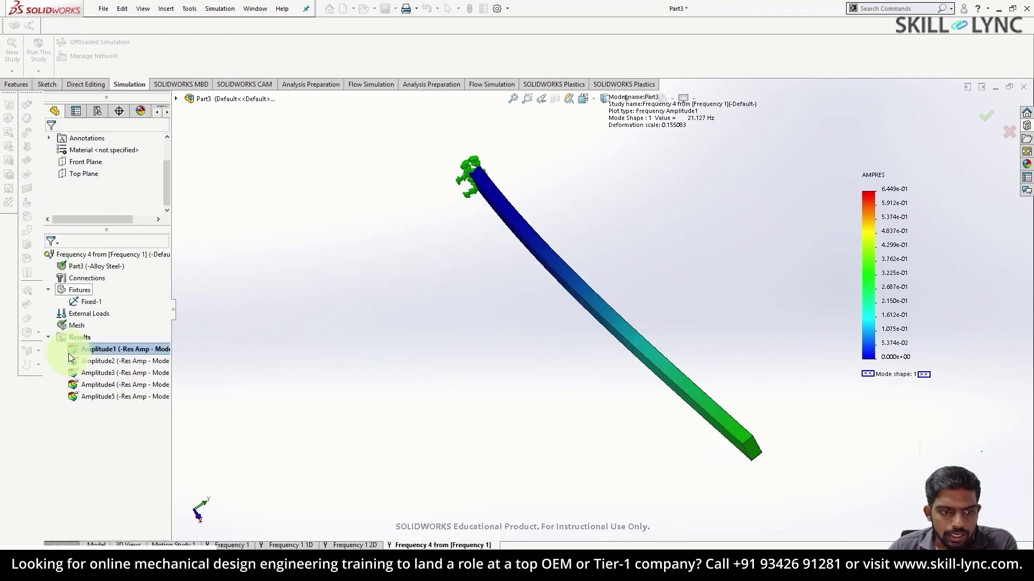
- Show the Amplitude2 and Amplitude3 plots of the one-end-fixed study and examine their mode shapes
right_click(96, 362)
click(131, 373)
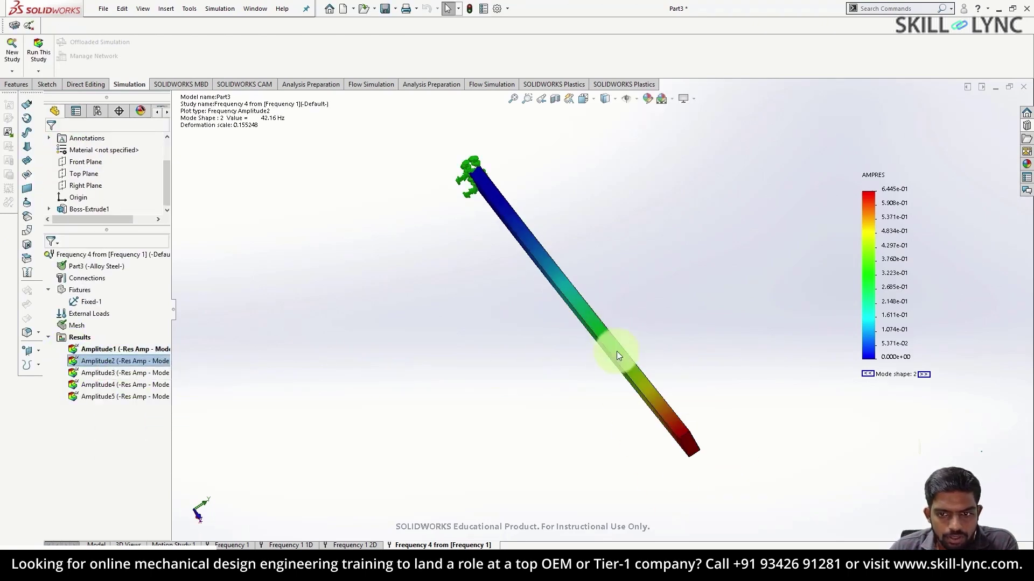
middle_drag(577, 339, 463, 351)
right_click(120, 372)
click(142, 384)
middle_drag(376, 328, 575, 361)
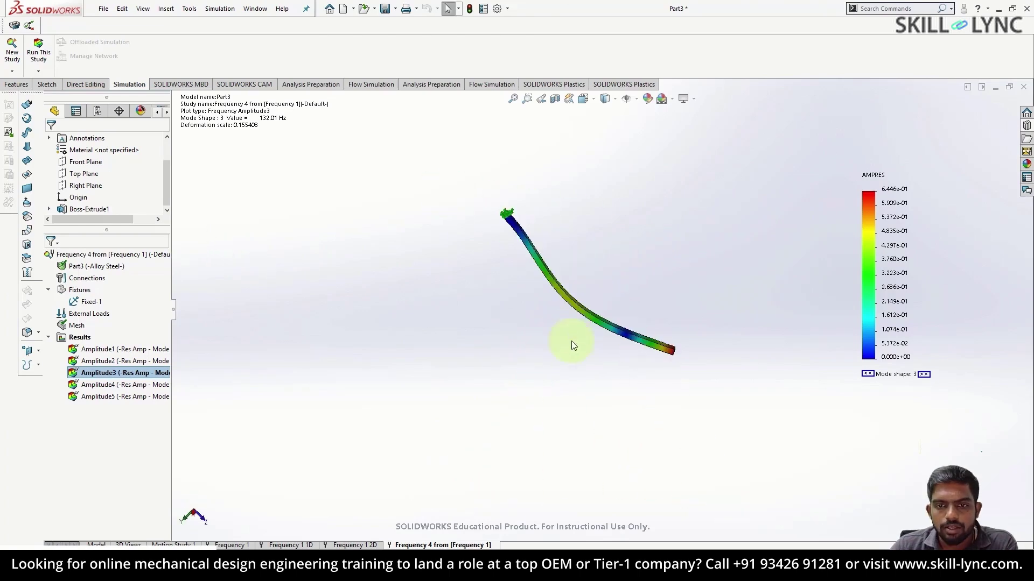
middle_drag(438, 330, 396, 530)
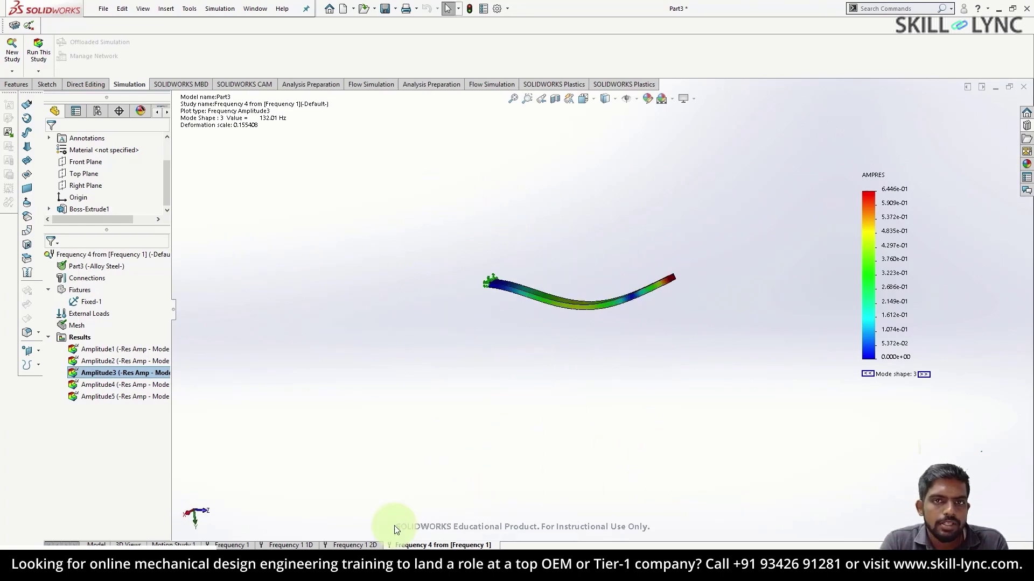
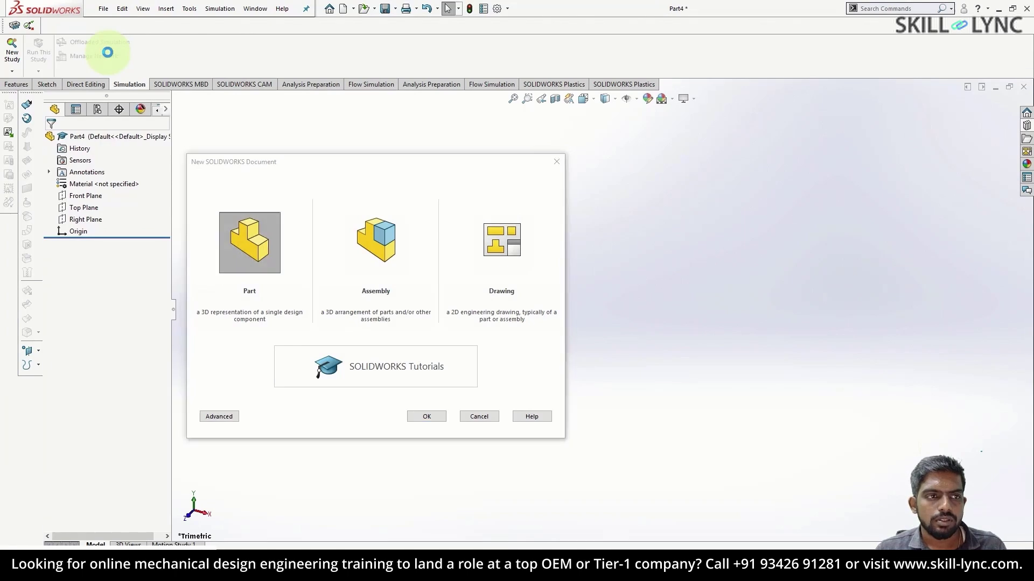
- Open the PCB Circuit assembly from the Solidworks_Simulation folder
key(ctrl+o)
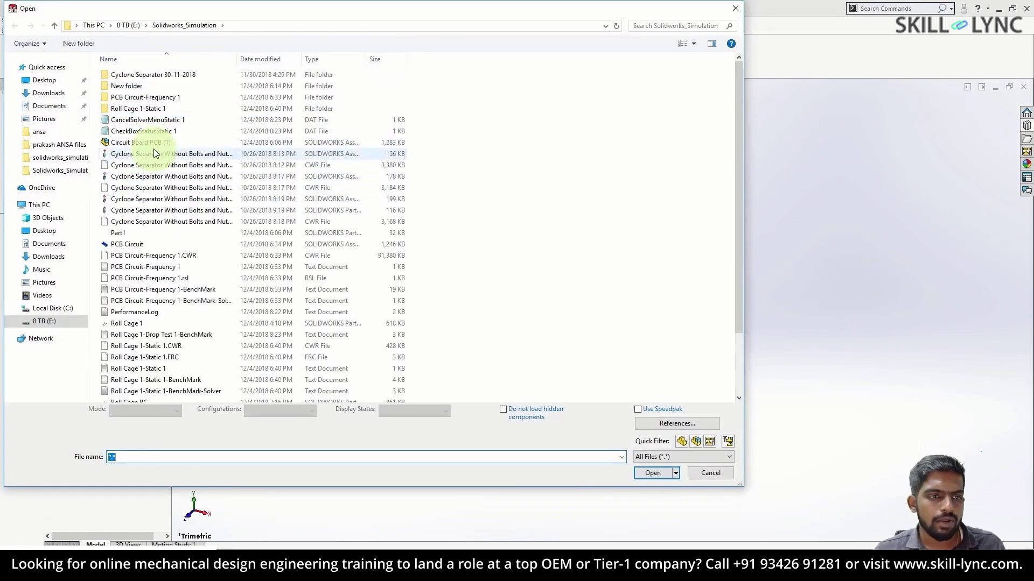
scroll(154, 149, down, 3)
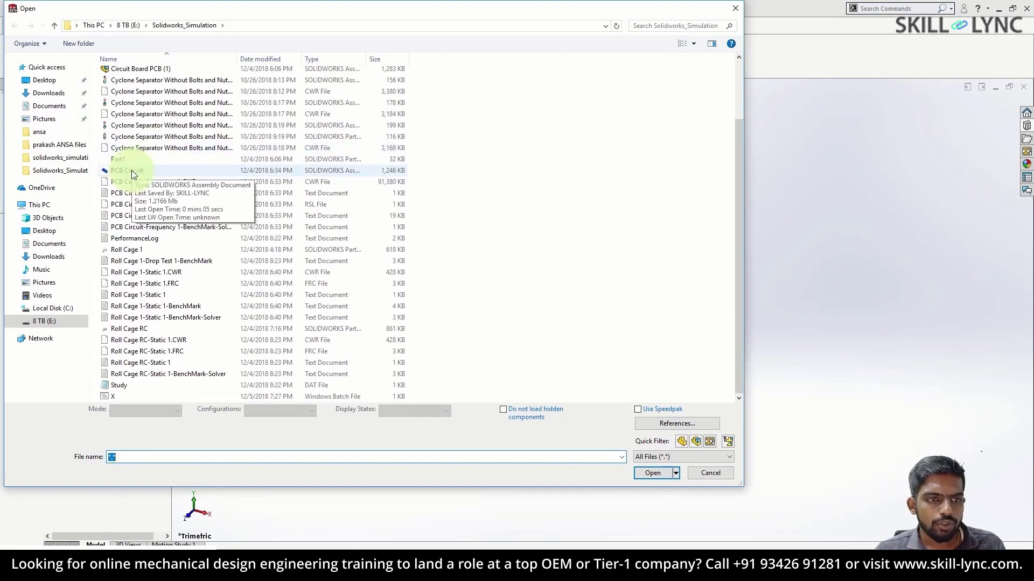
double_click(131, 170)
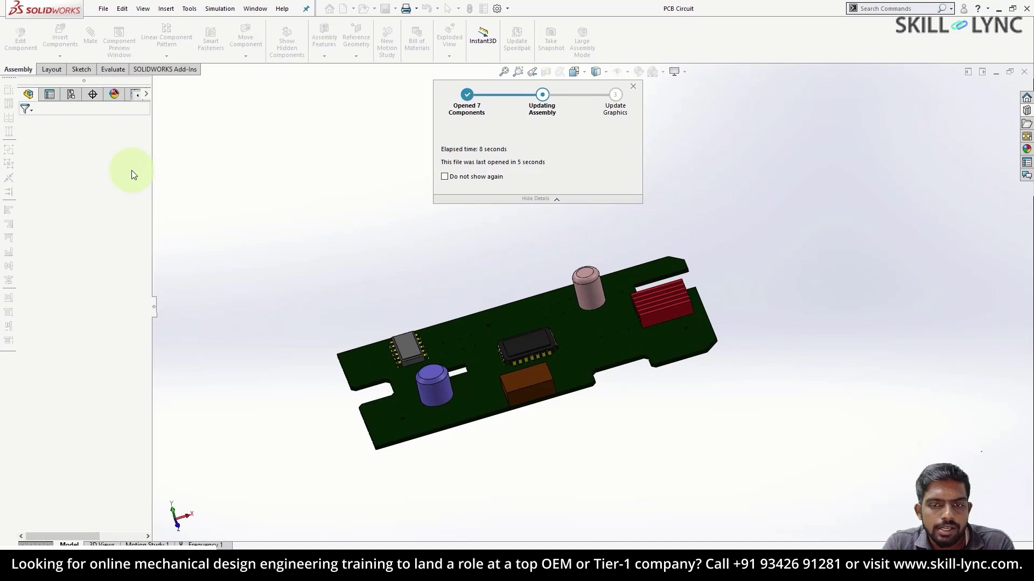
- Create a new Frequency study named Test 1 for the PCB assembly
middle_drag(473, 358, 667, 322)
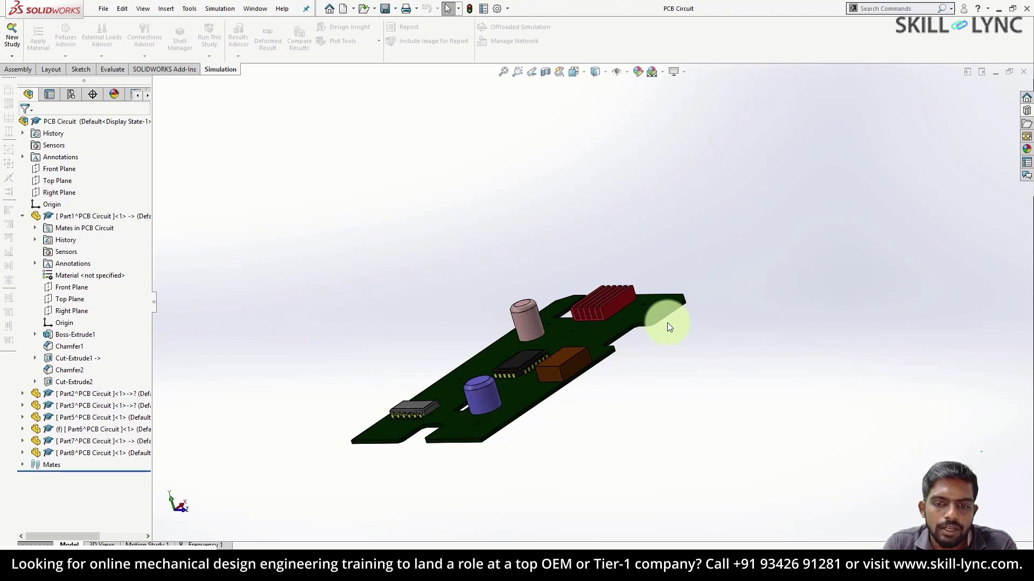
middle_drag(666, 327, 639, 417)
click(12, 36)
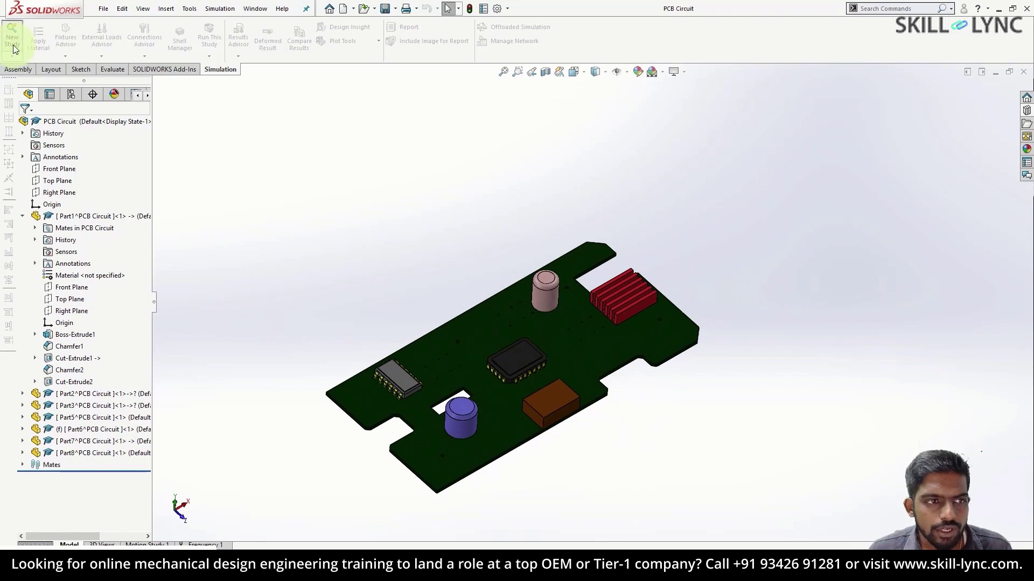
click(27, 242)
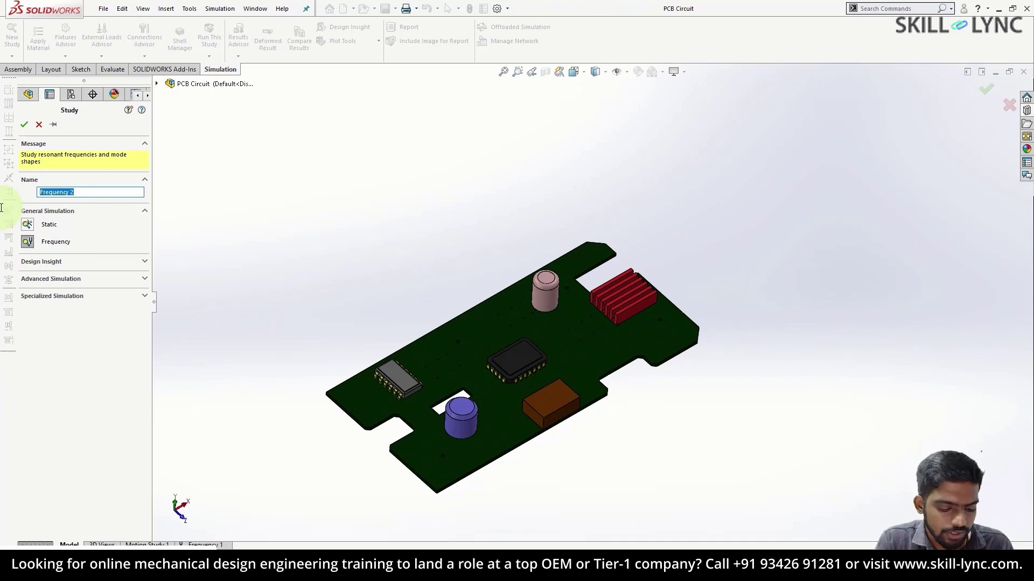
text(Test 1)
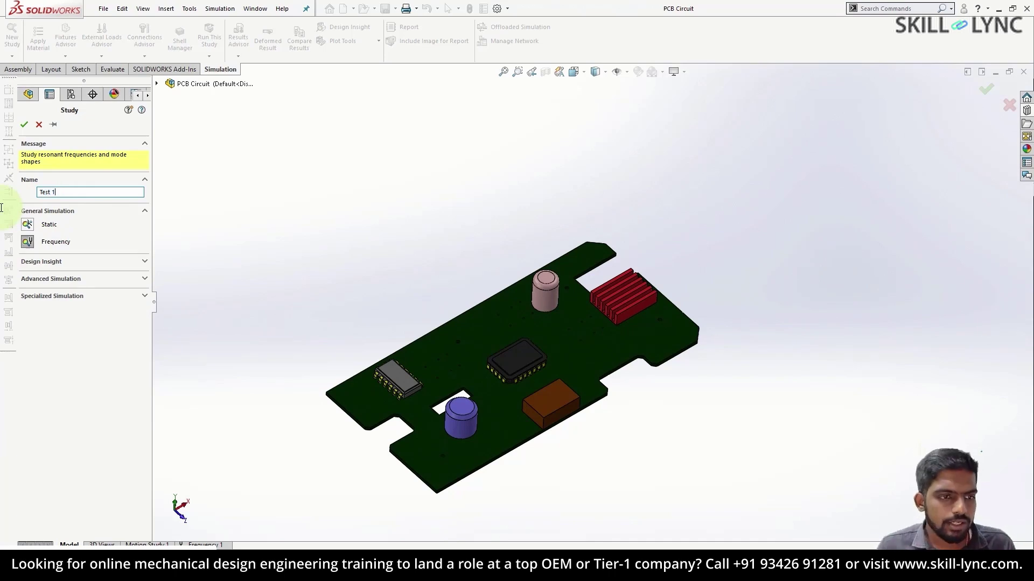
click(25, 125)
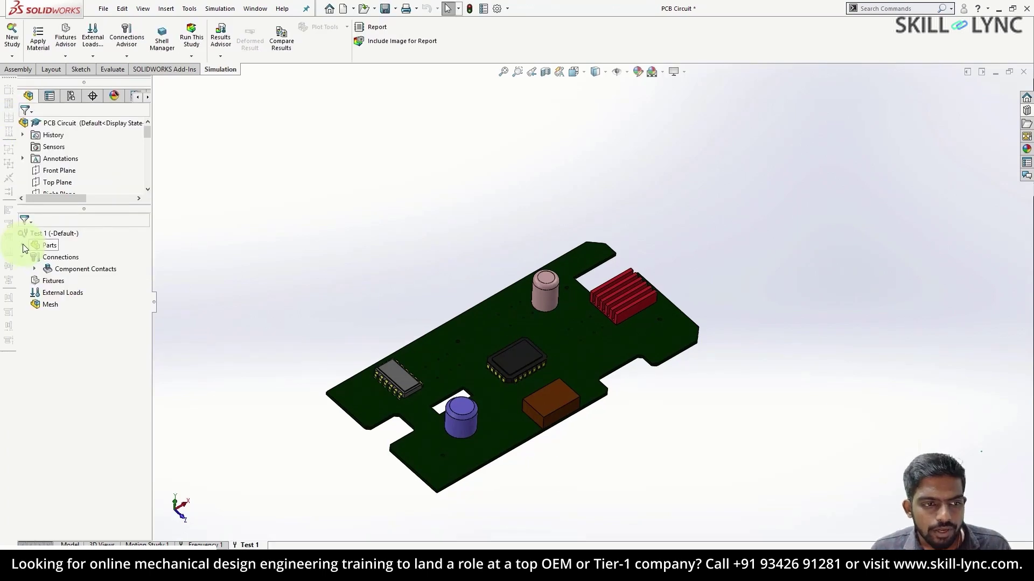
- Apply the PBT General Purpose plastic to the circuit board, Part1^PCB Circuit-1, in the Test 1 study
click(23, 245)
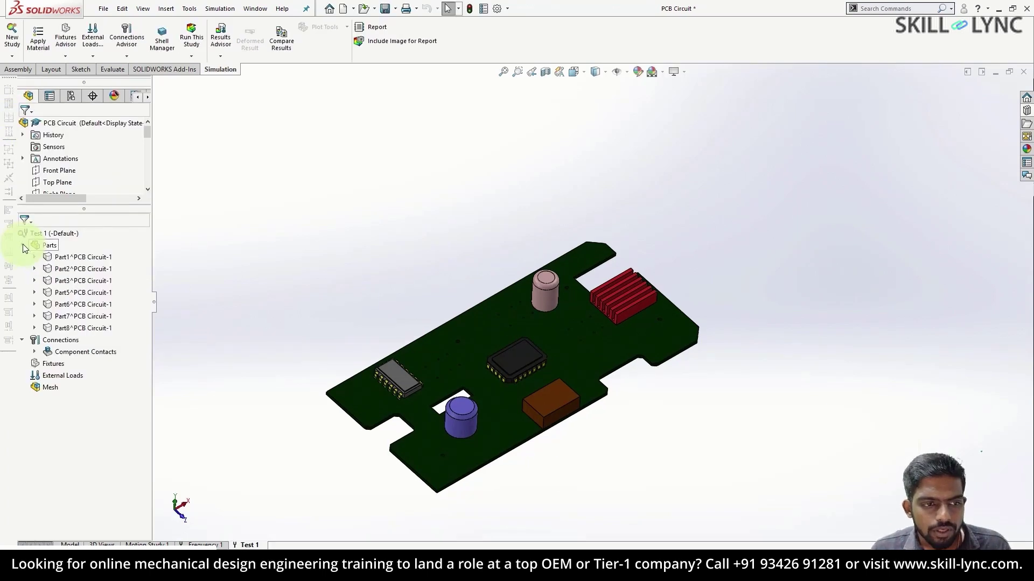
right_click(82, 256)
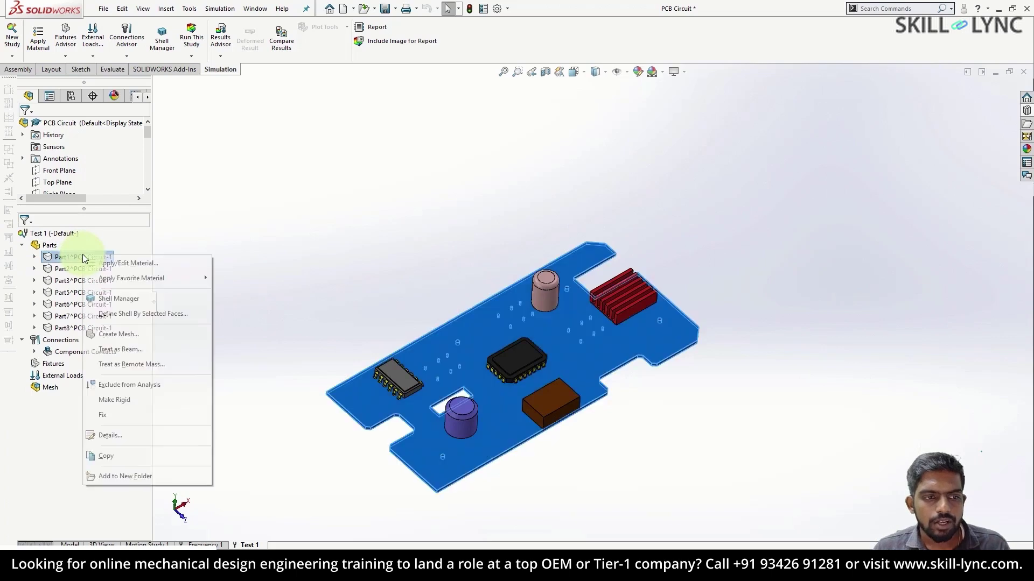
click(176, 262)
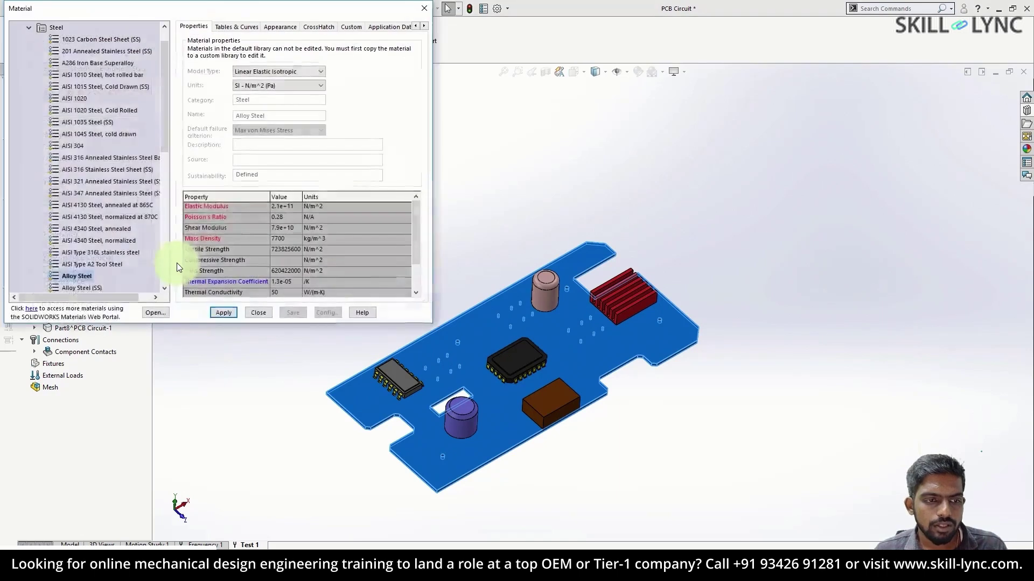
scroll(77, 249, down, 10)
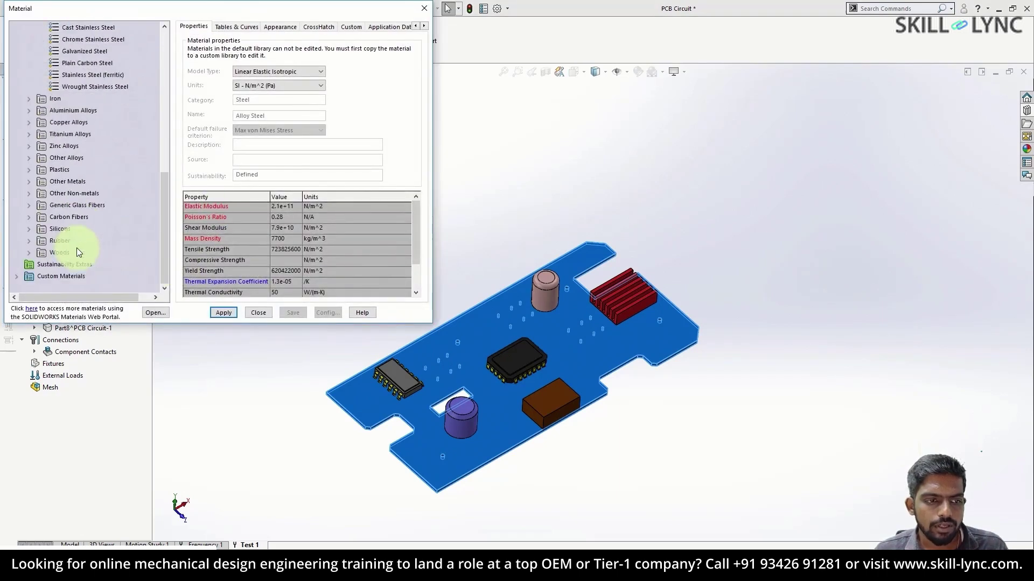
click(29, 169)
click(90, 171)
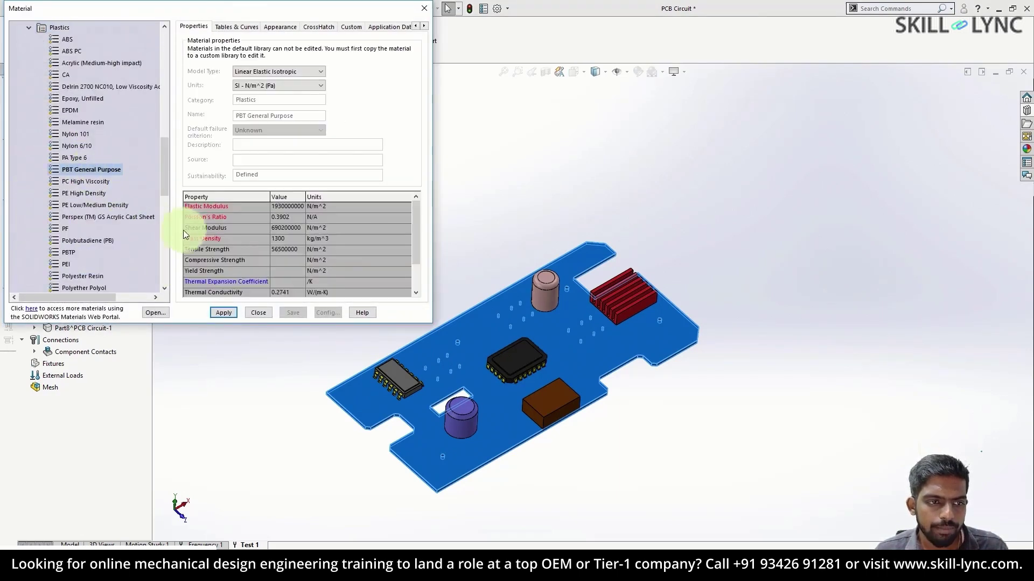
click(257, 312)
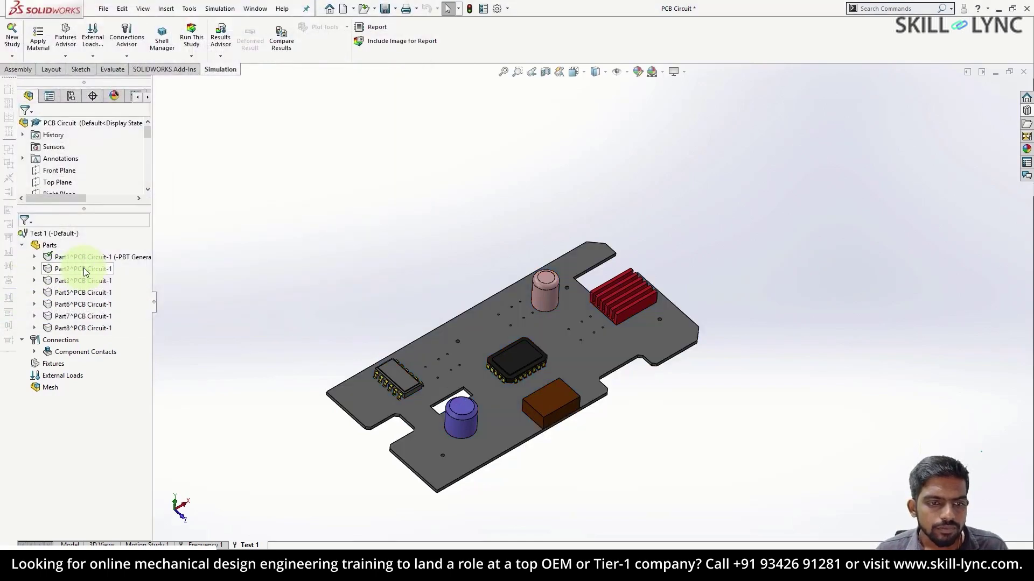
- Apply the Pure Gold material to the two chips, Part2^PCB Circuit-1 and Part6^PCB Circuit-1, in the Test 1 study
click(85, 269)
ctrl+click(81, 304)
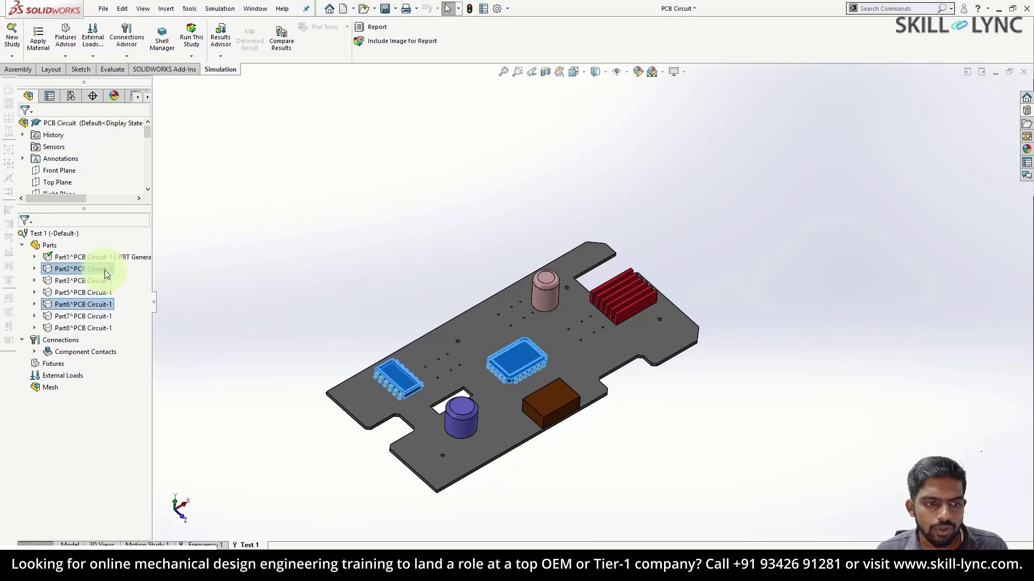
right_click(111, 266)
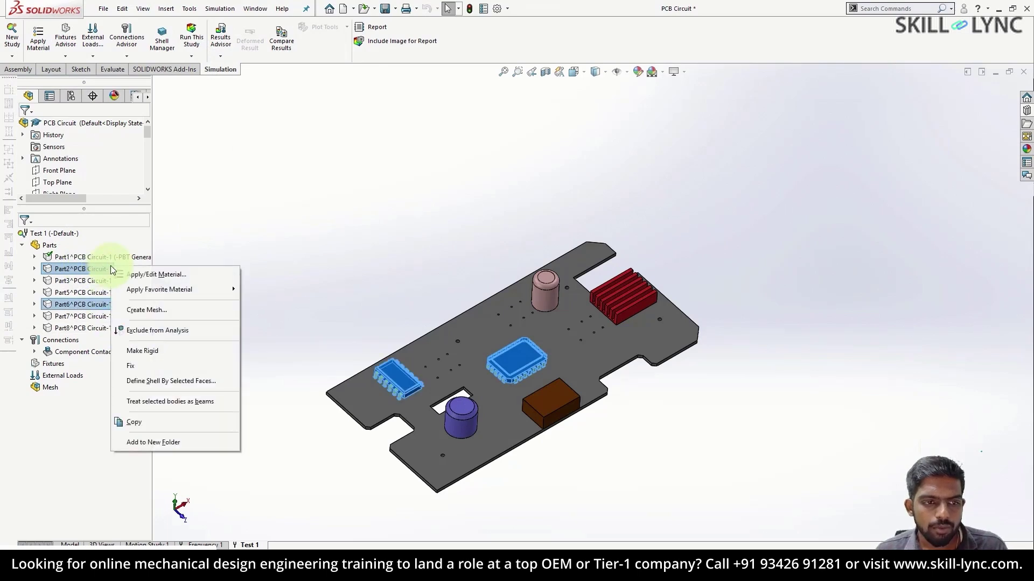
key(Escape)
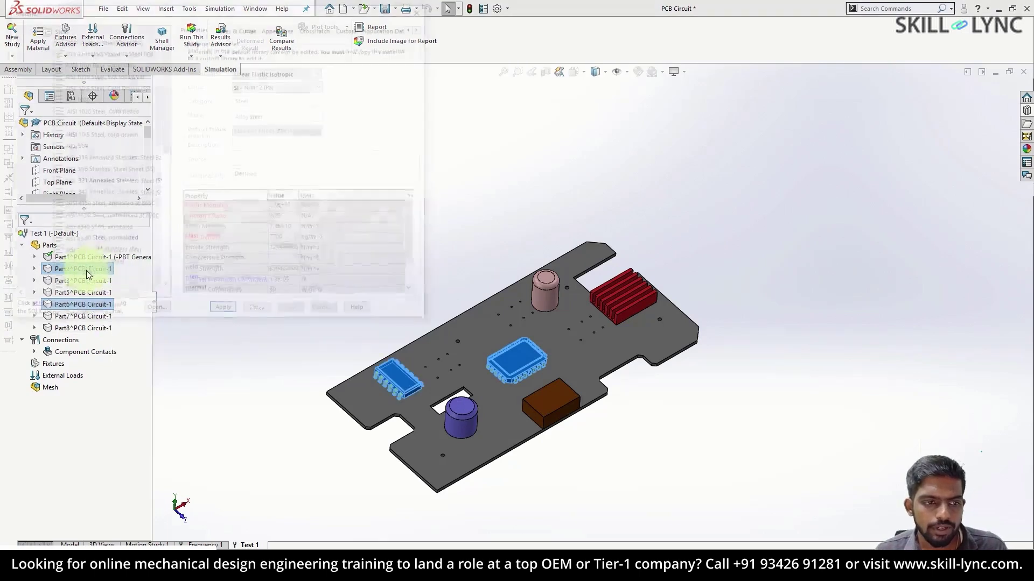
click(29, 228)
click(43, 242)
double_click(43, 243)
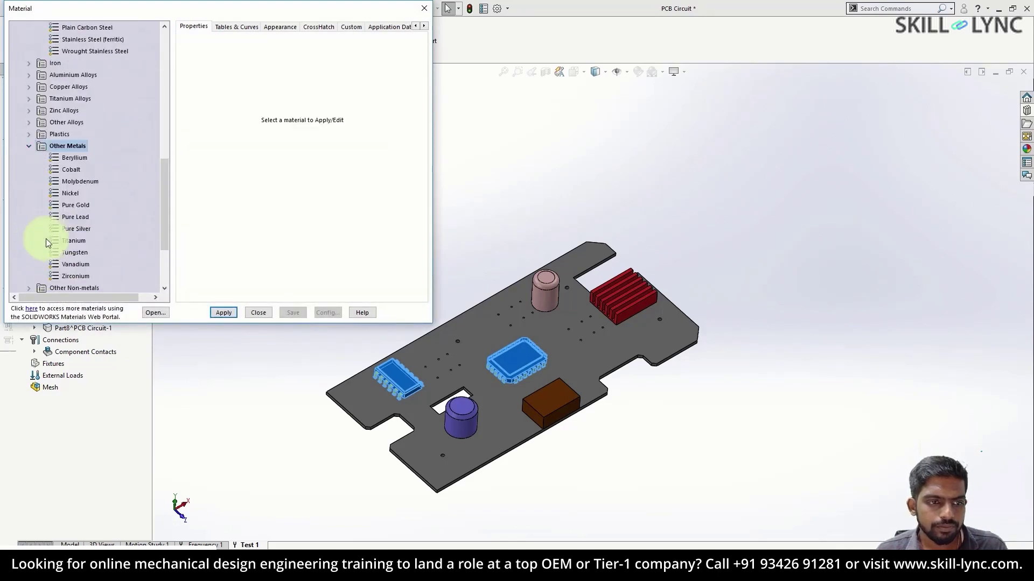
click(75, 205)
click(223, 313)
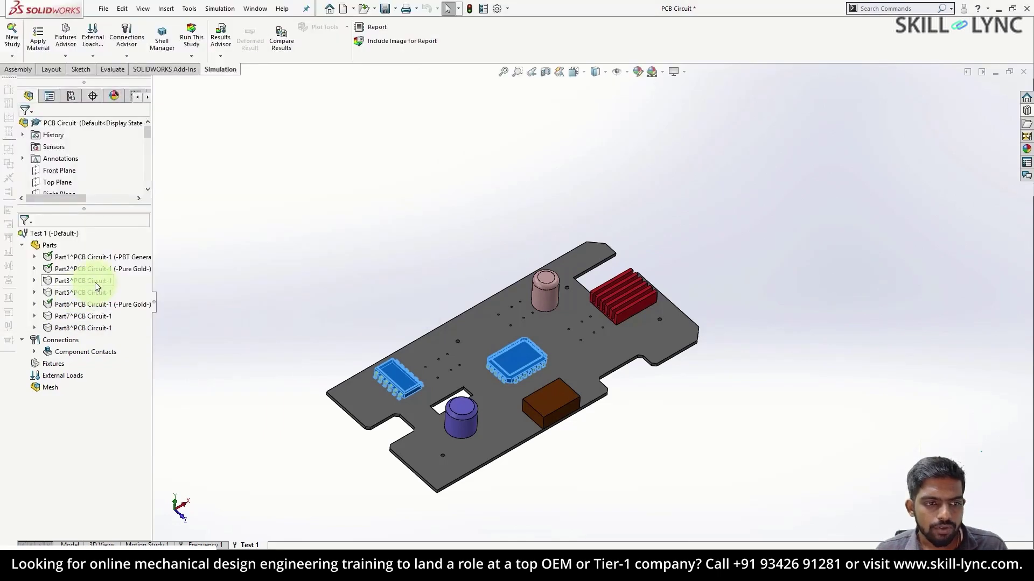
- Apply Alloy Steel to the remaining components, Part3, Part5, Part7 and Part8 of the PCB Circuit
click(94, 281)
ctrl+click(94, 292)
ctrl+click(94, 316)
ctrl+click(93, 328)
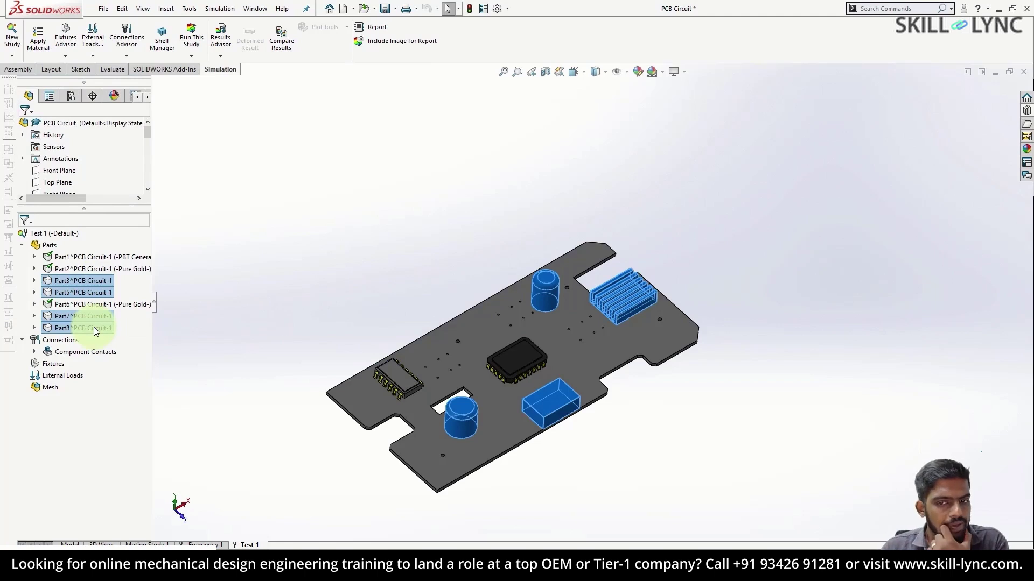
right_click(94, 327)
click(125, 338)
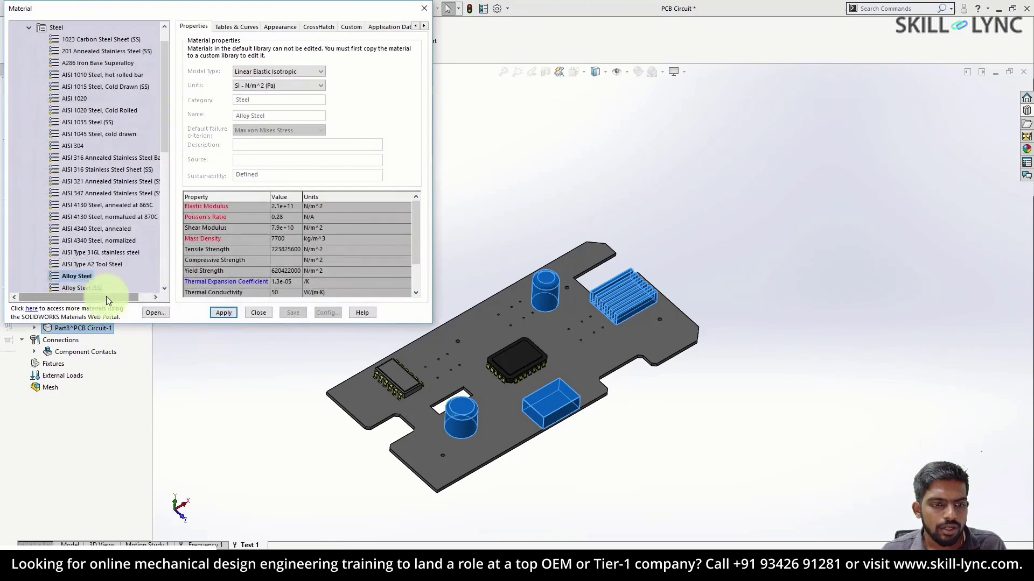
click(229, 314)
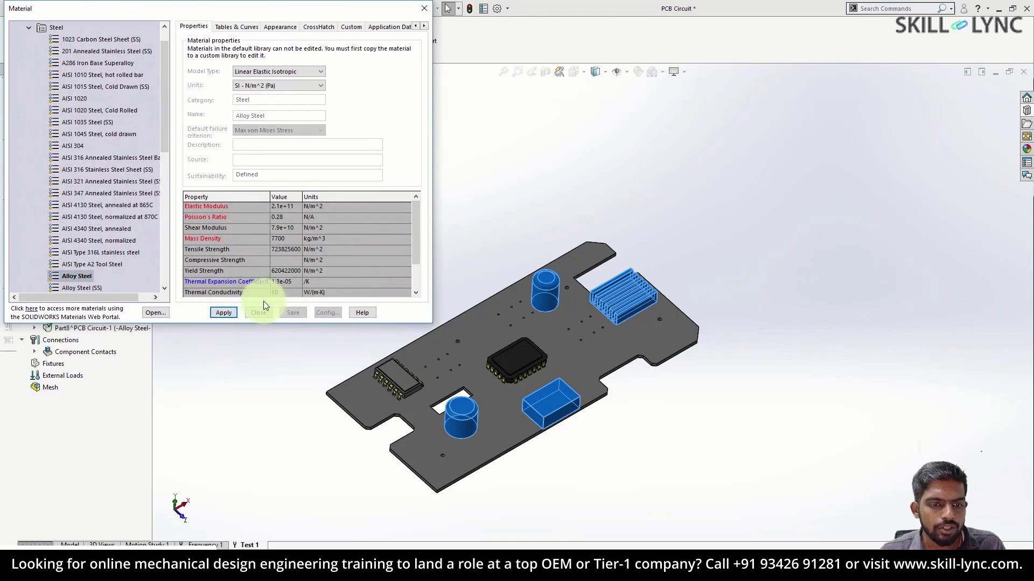
click(258, 313)
- Start a Fixed Geometry fixture and select the inner face of the board's mounting hole at the end beyond the cylindrical component
middle_drag(636, 323, 754, 272)
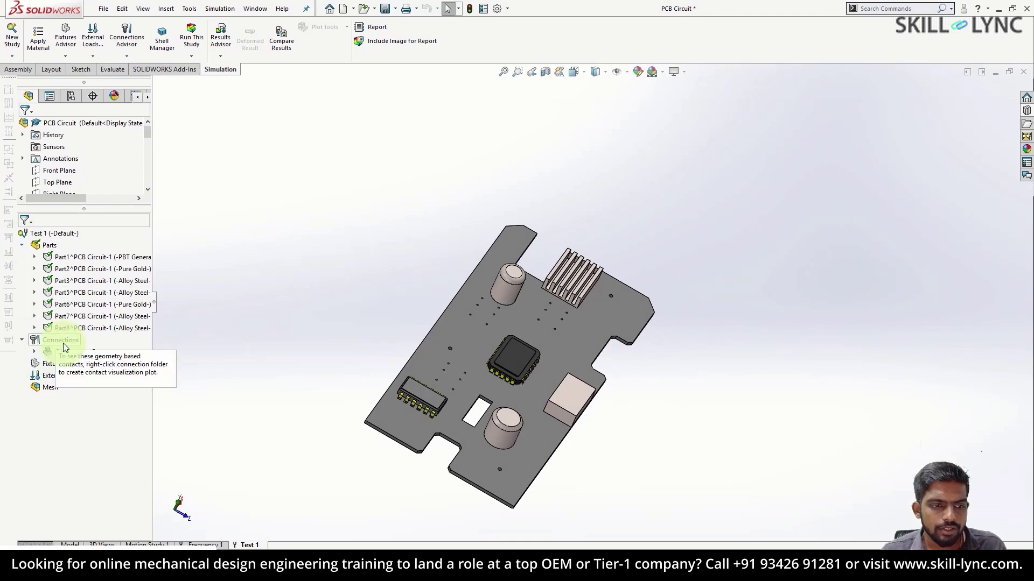
right_click(60, 367)
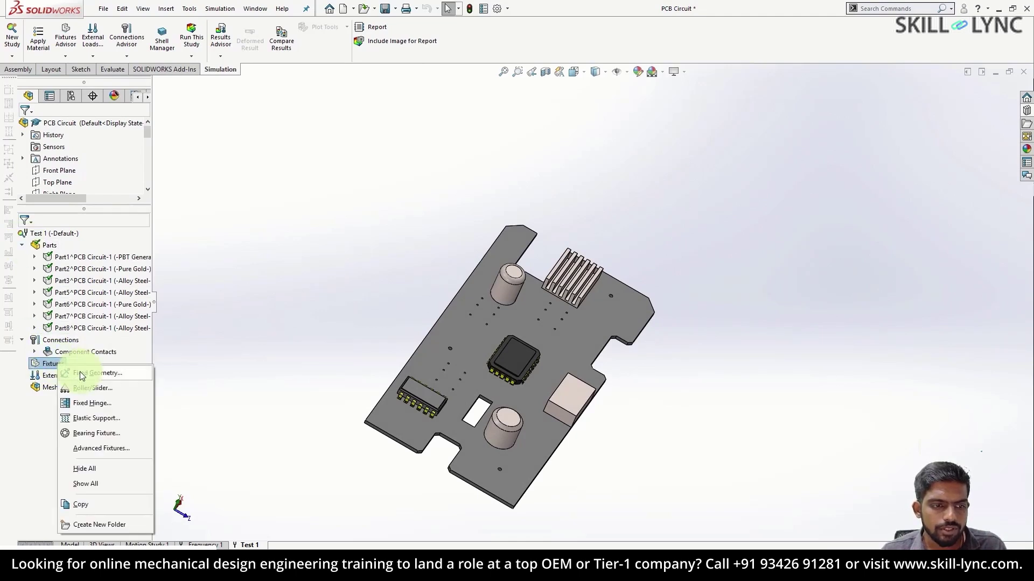
click(81, 371)
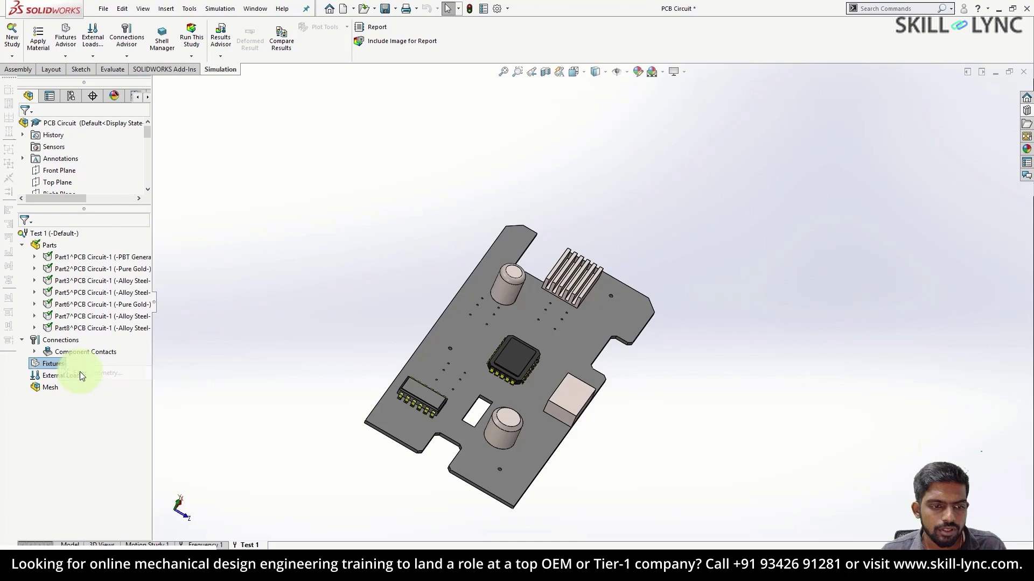
click(526, 418)
scroll(552, 329, up, 8)
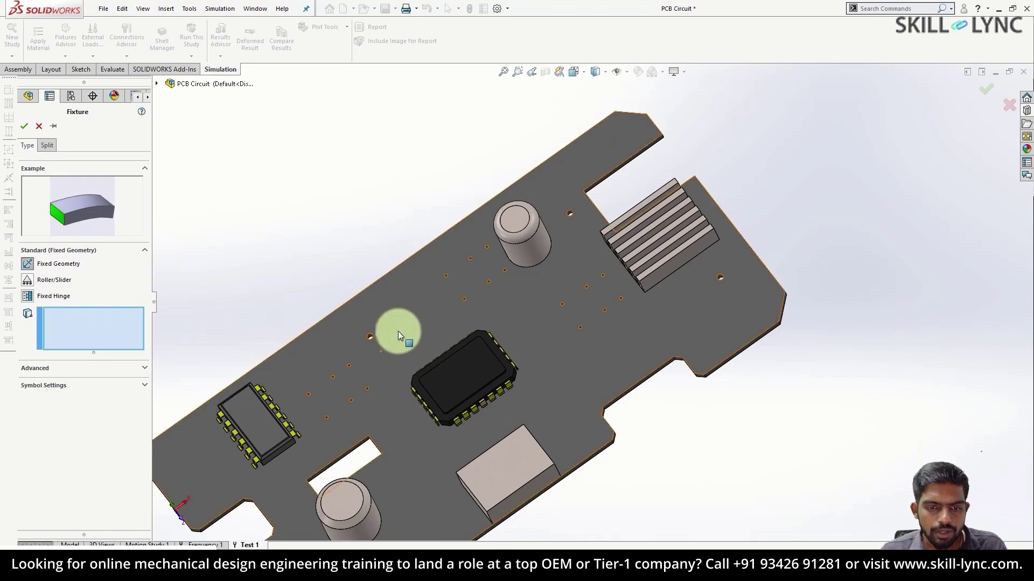
ctrl+middle_drag(397, 335, 461, 230)
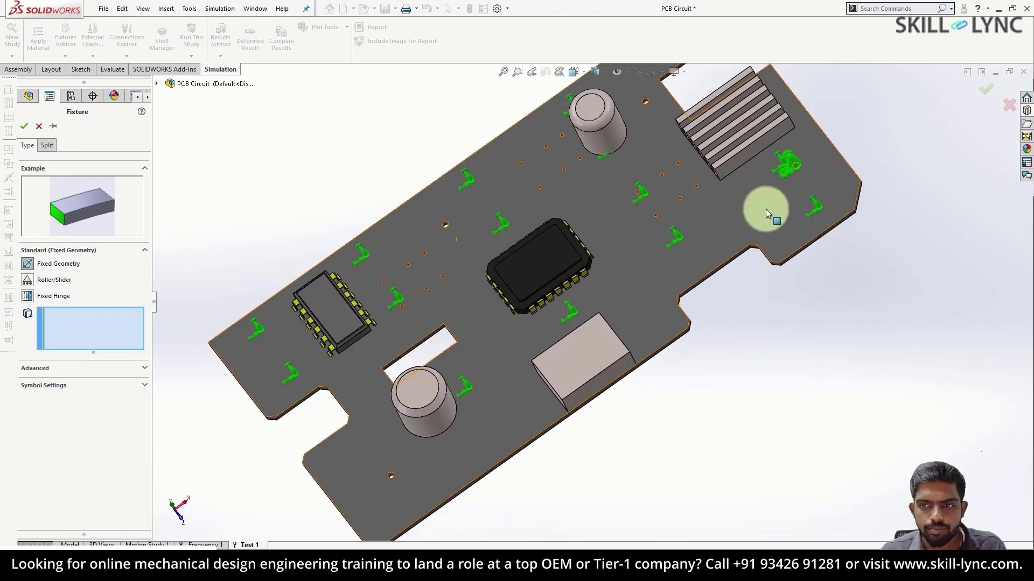
click(791, 178)
scroll(427, 420, down, 6)
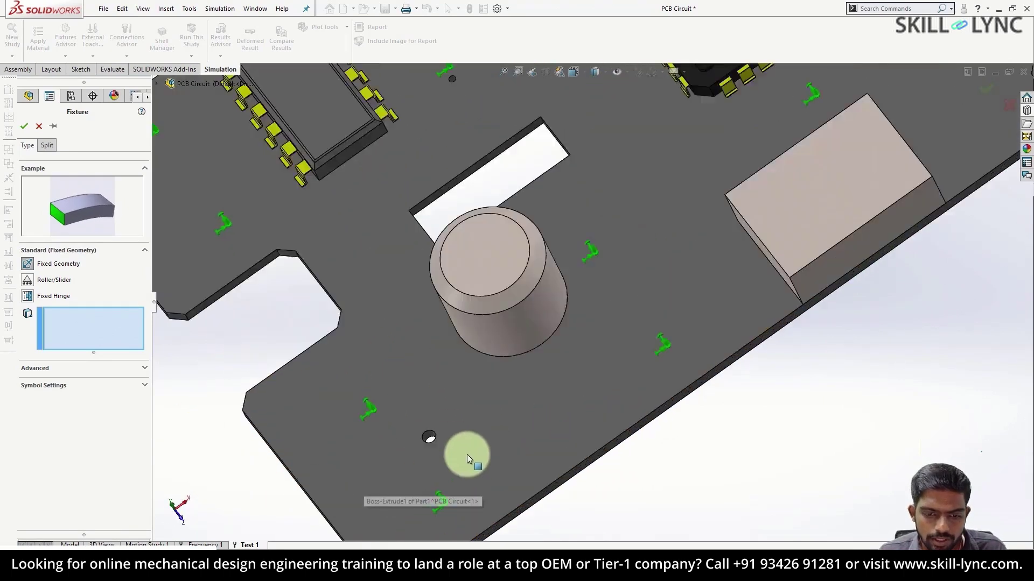
click(428, 421)
- Add the inner face of the mounting hole near the board's long edge, between the two chips, to the fixture
scroll(503, 390, up, 2)
scroll(403, 234, down, 3)
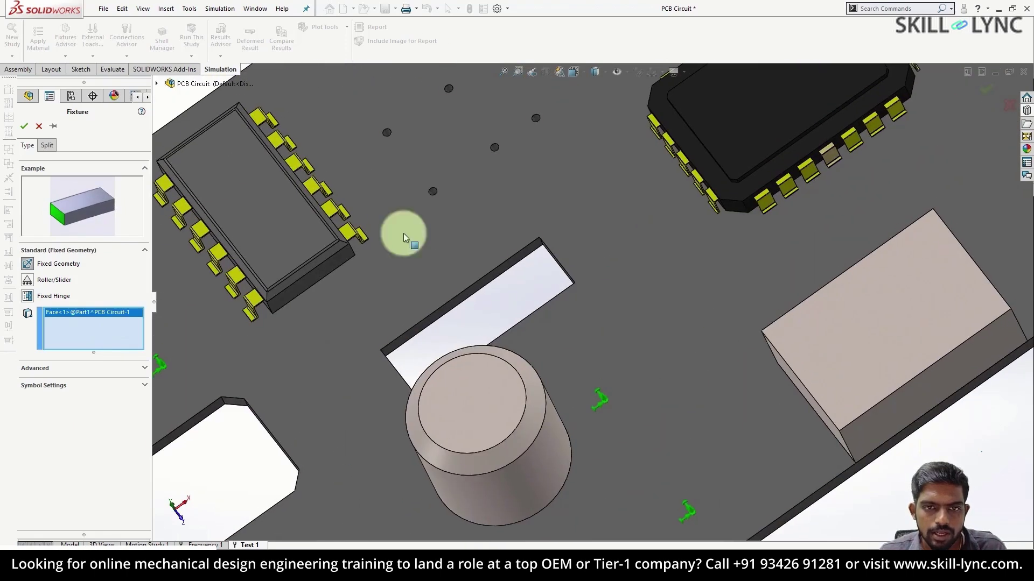
ctrl+middle_drag(466, 178, 468, 404)
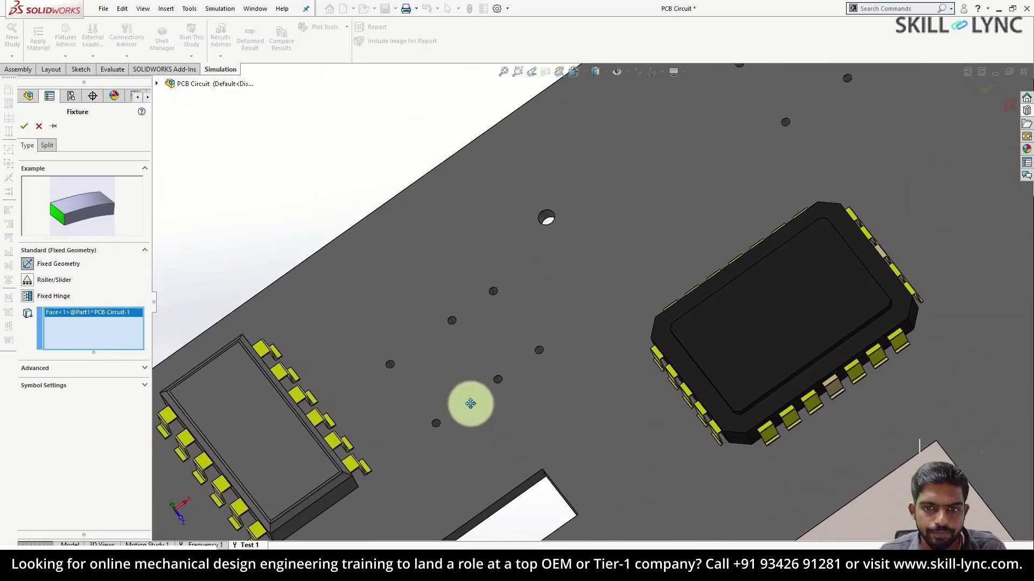
click(546, 220)
scroll(545, 213, down, 3)
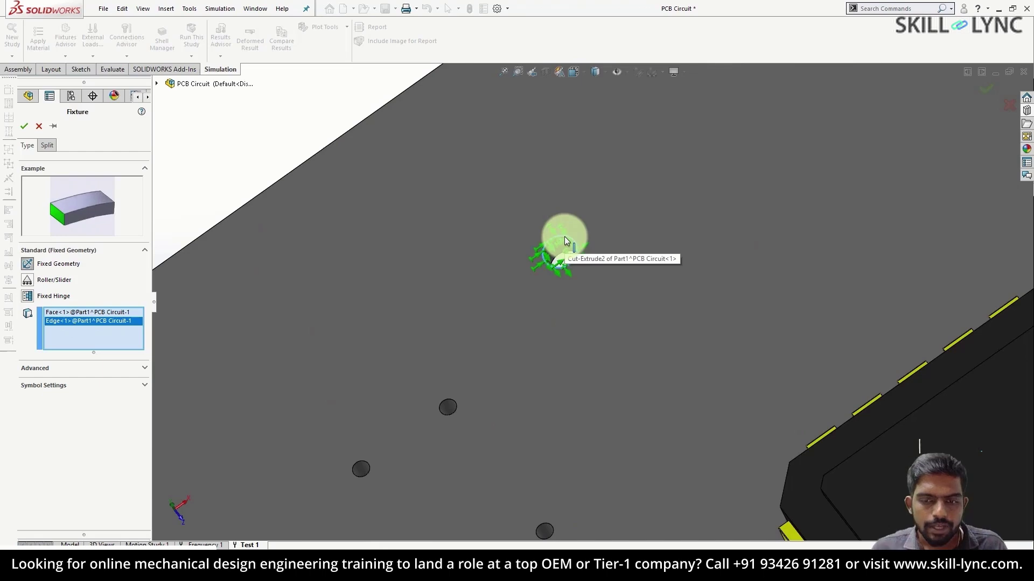
click(564, 237)
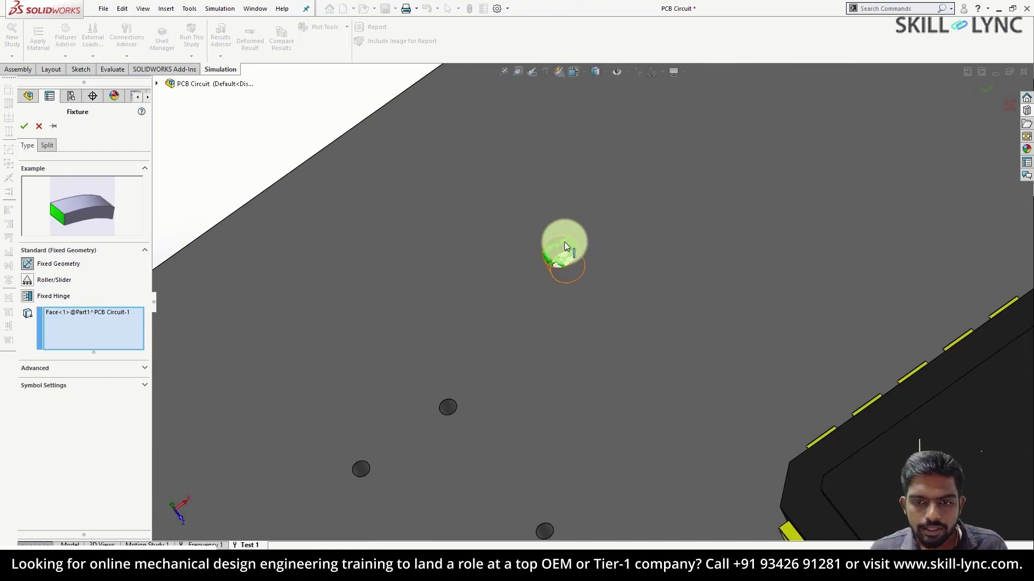
click(565, 241)
scroll(599, 305, up, 3)
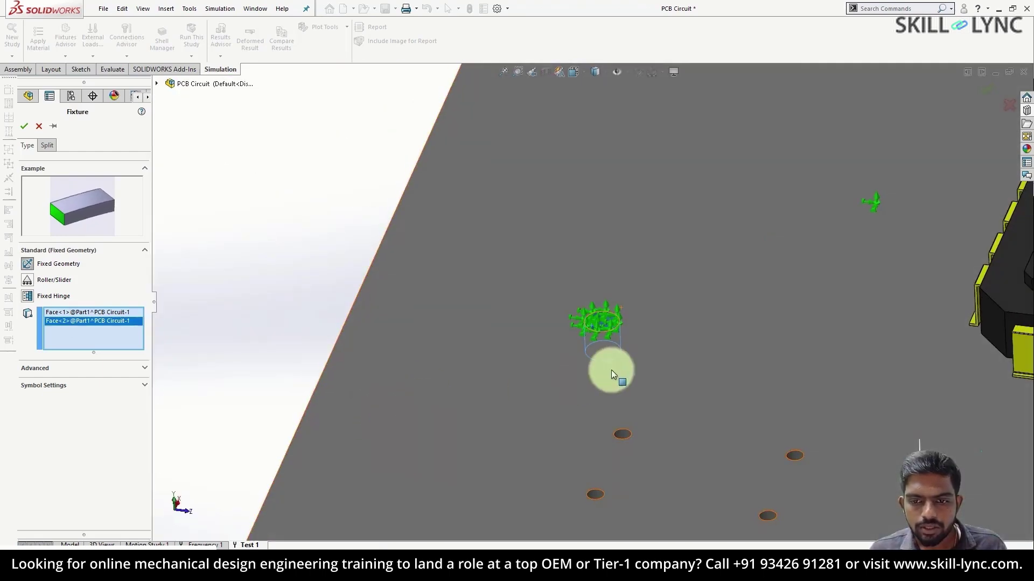
- Add the inner faces of the two mounting holes near the finned heat sink and finish the Fixed Geometry fixture
middle_drag(606, 370, 667, 270)
scroll(623, 390, down, 10)
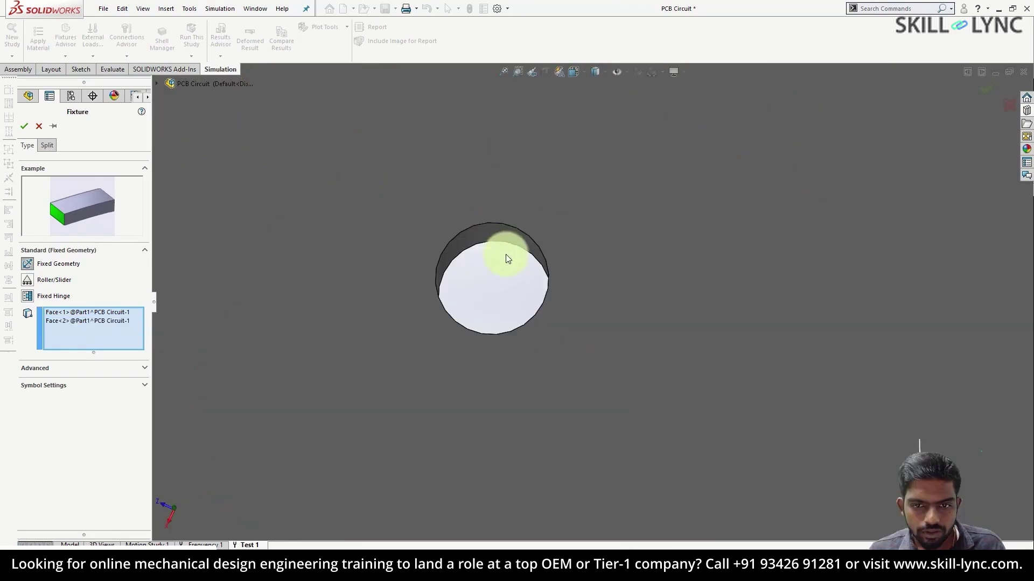
click(512, 238)
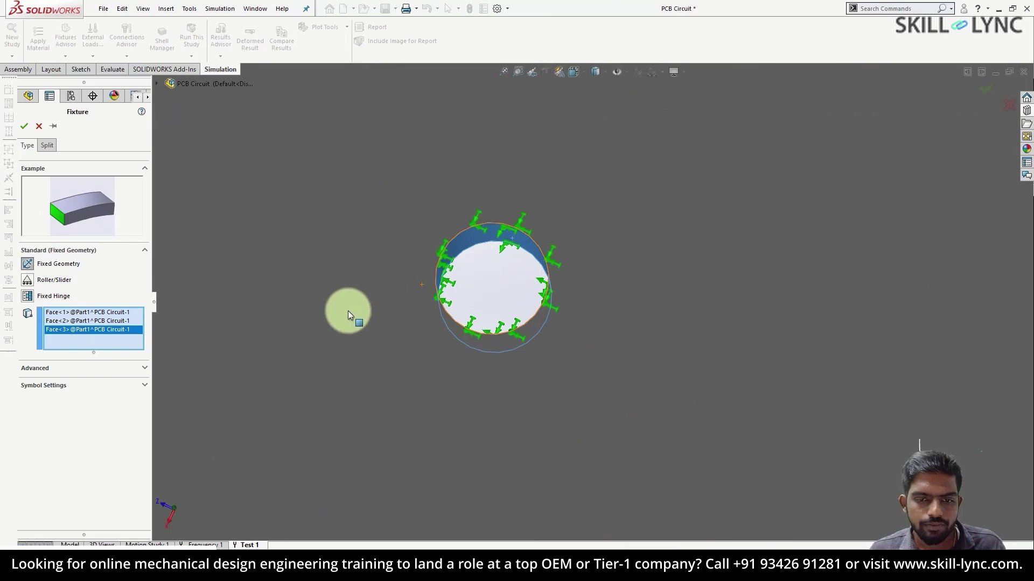
middle_drag(348, 311, 689, 251)
scroll(476, 281, up, 10)
scroll(688, 251, down, 5)
scroll(537, 336, down, 5)
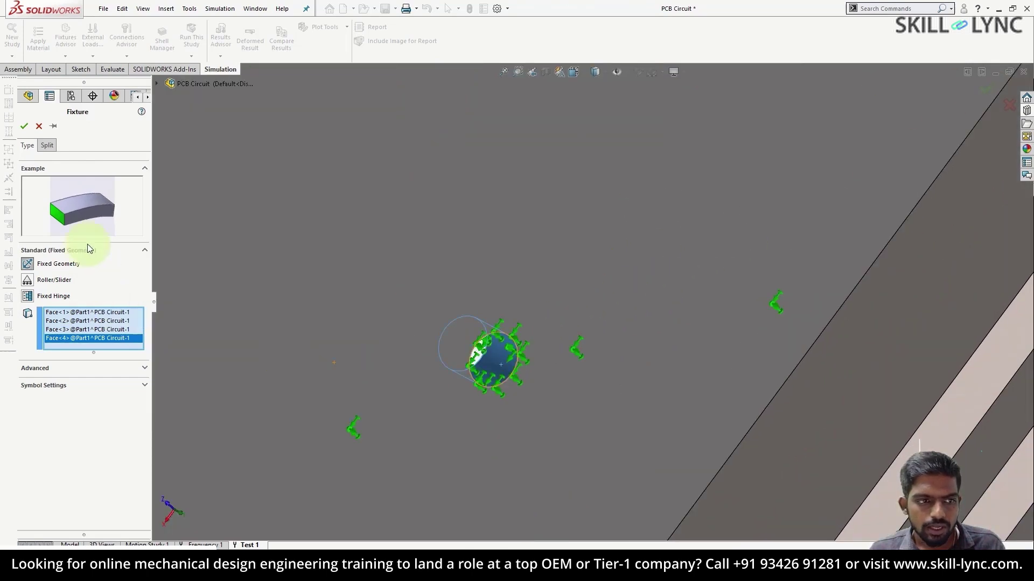
click(23, 127)
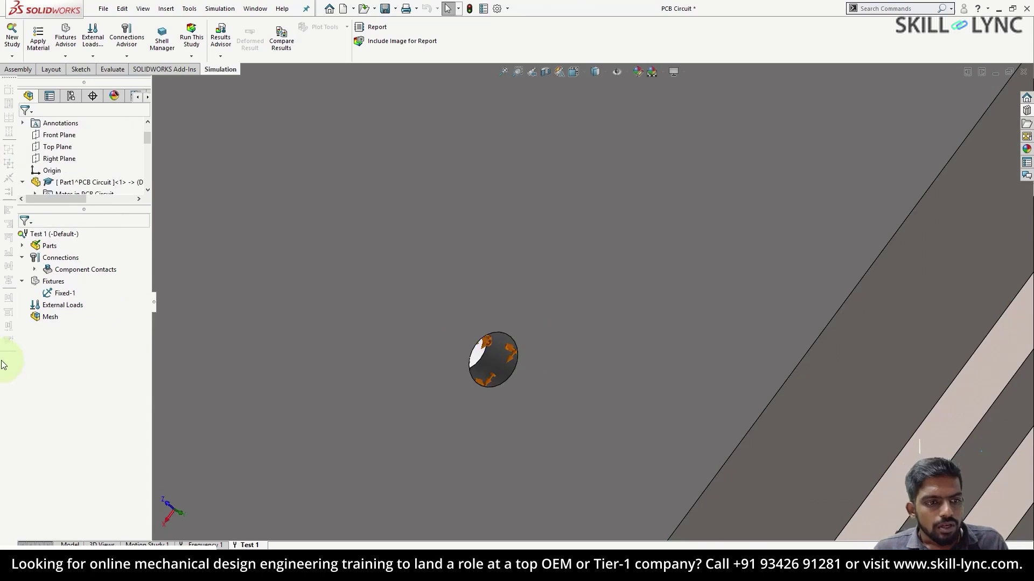
- Create a standard solid mesh of the PCB assembly with a global element size of 2.00 mm
drag(596, 306, 634, 302)
scroll(634, 300, up, 10)
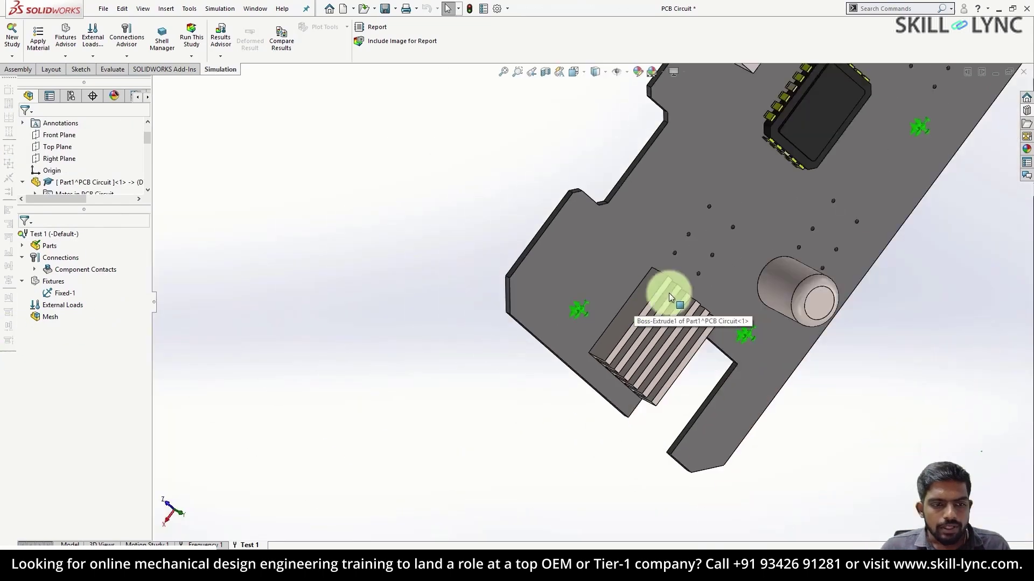
middle_drag(685, 211, 512, 294)
right_click(43, 317)
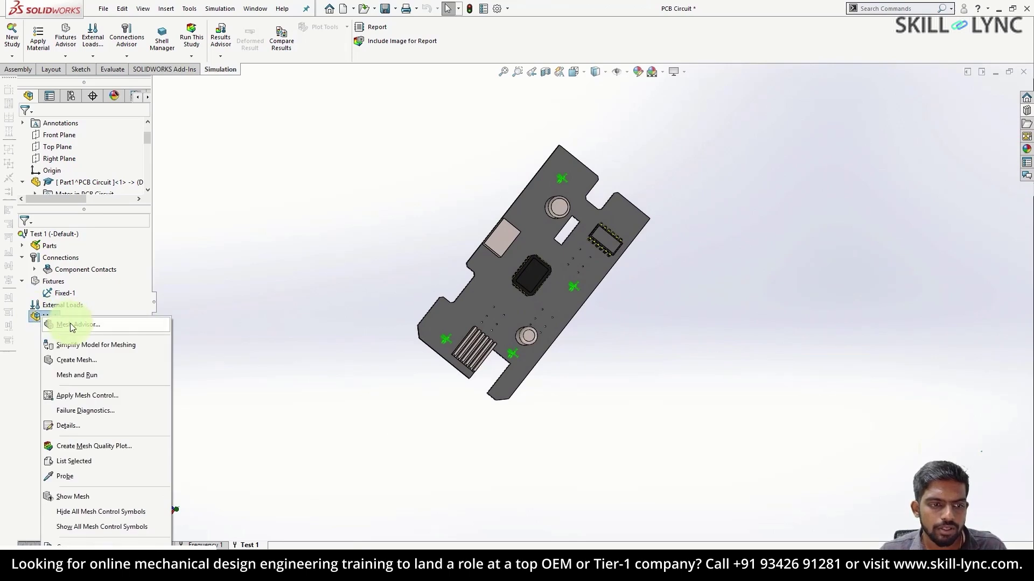
click(84, 360)
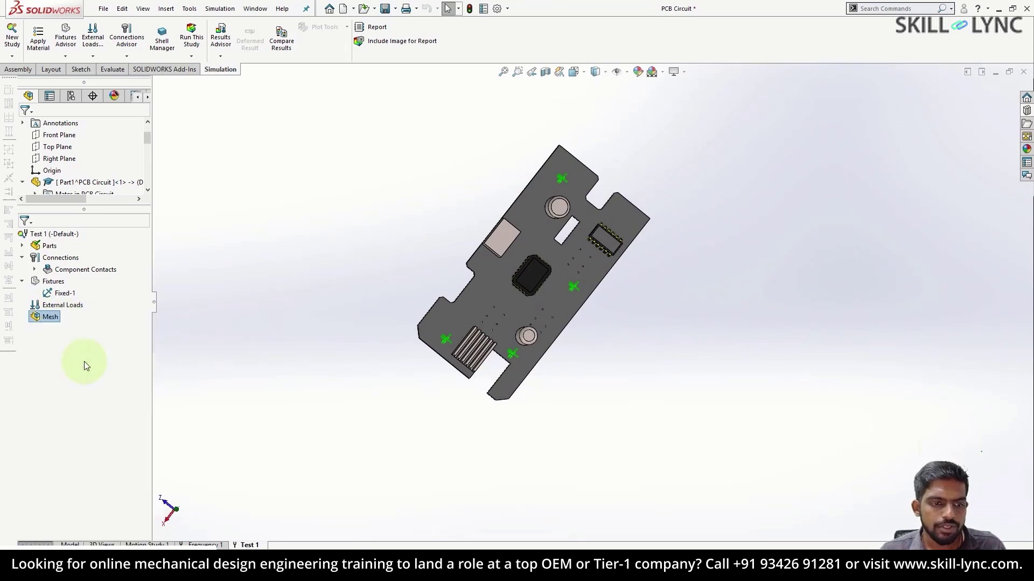
click(109, 199)
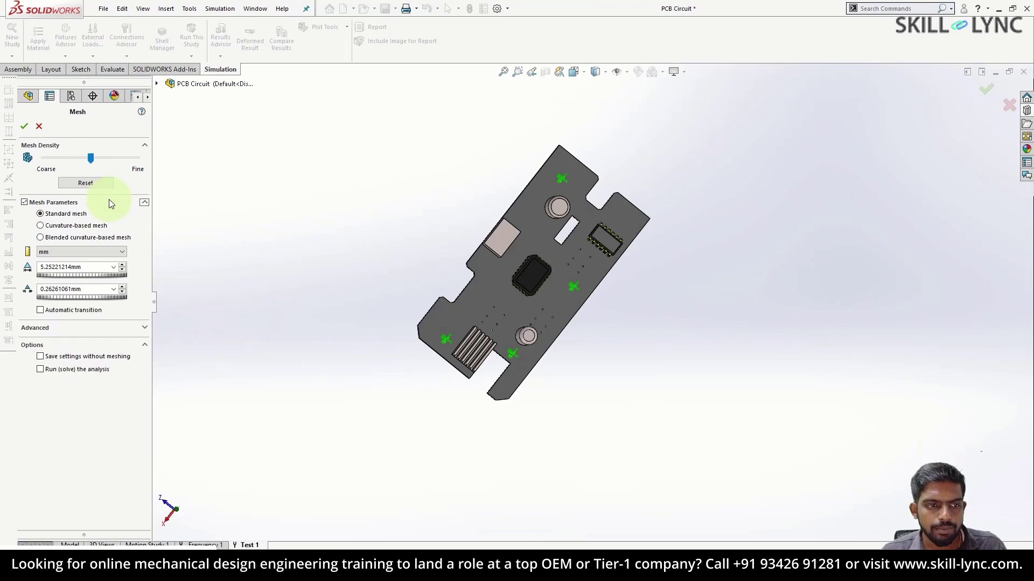
double_click(91, 267)
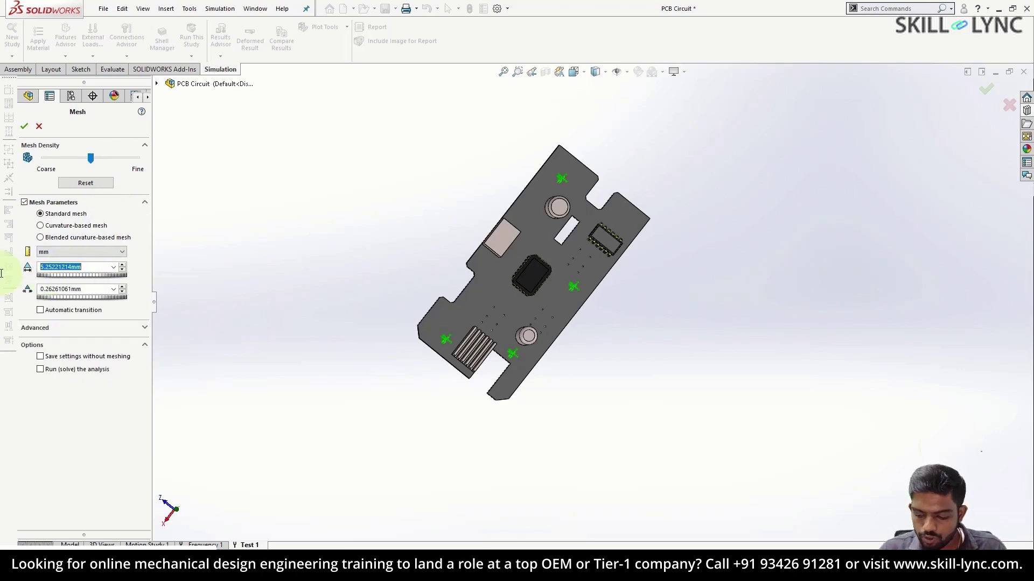
text(2.00mm)
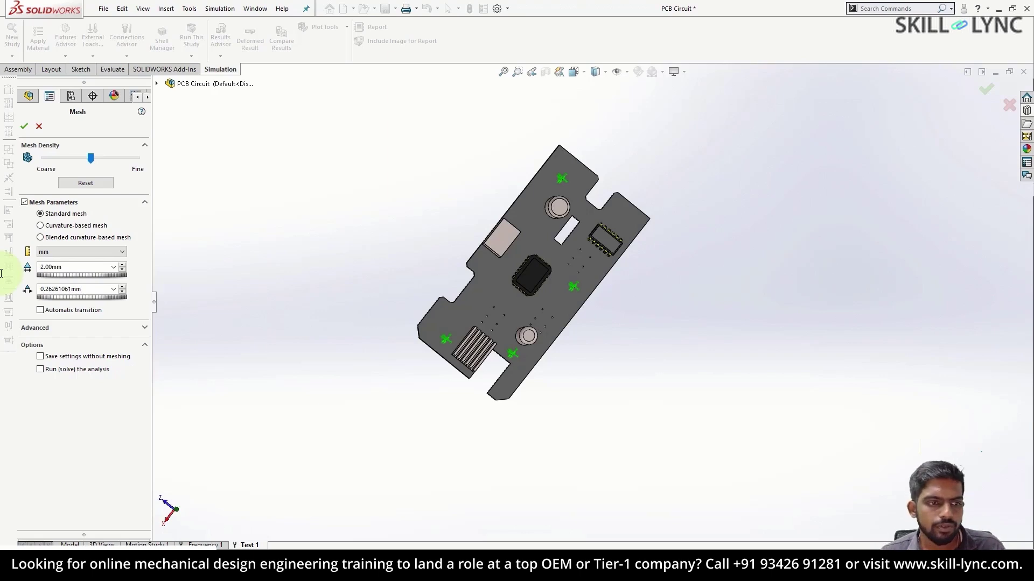
click(24, 126)
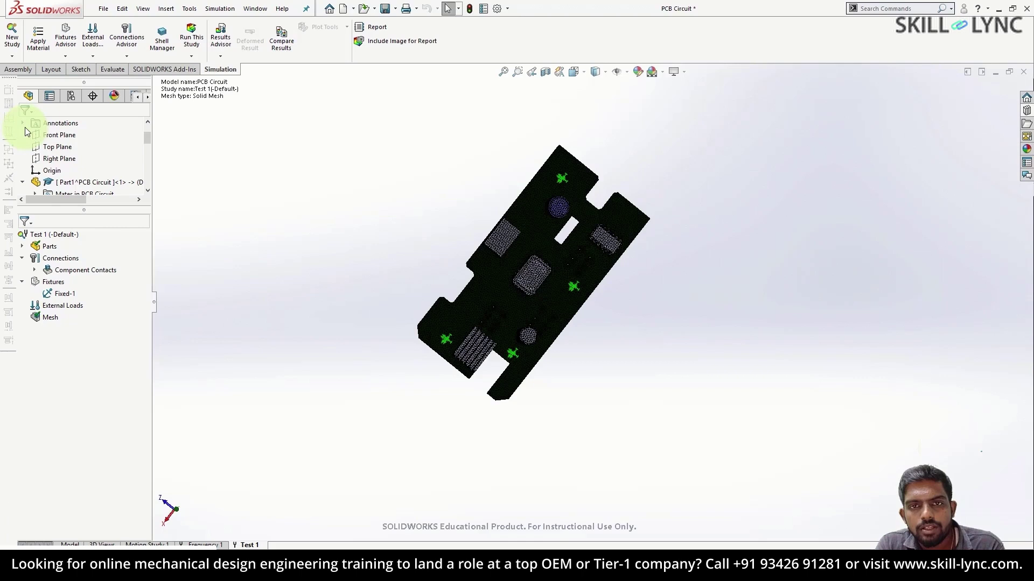
- Run the Test 1 frequency study and examine the first mode shape in the Amplitude1 plot
scroll(26, 132, down, 3)
middle_drag(482, 185, 526, 235)
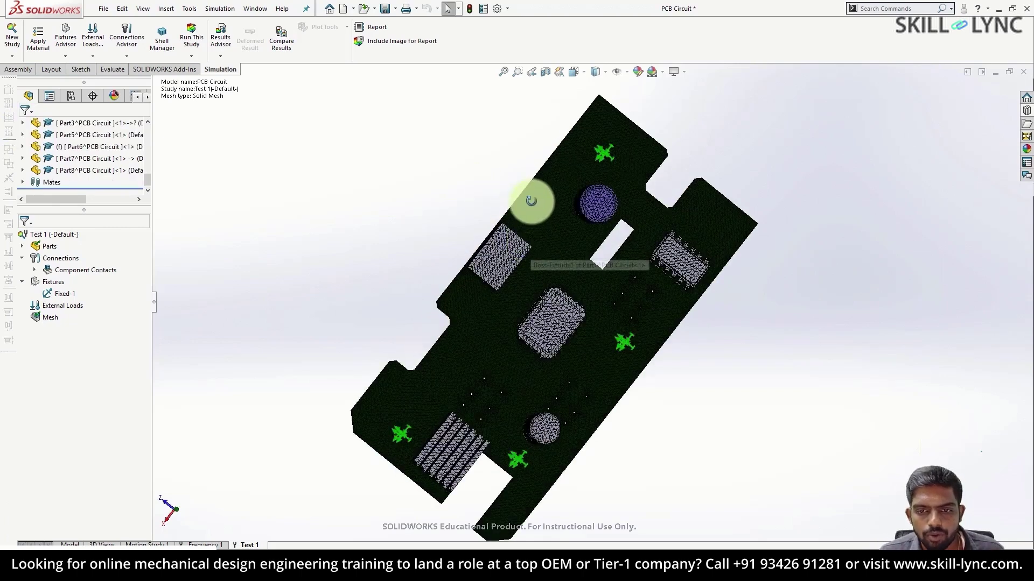
middle_drag(530, 195, 554, 409)
click(59, 281)
click(57, 238)
right_click(58, 235)
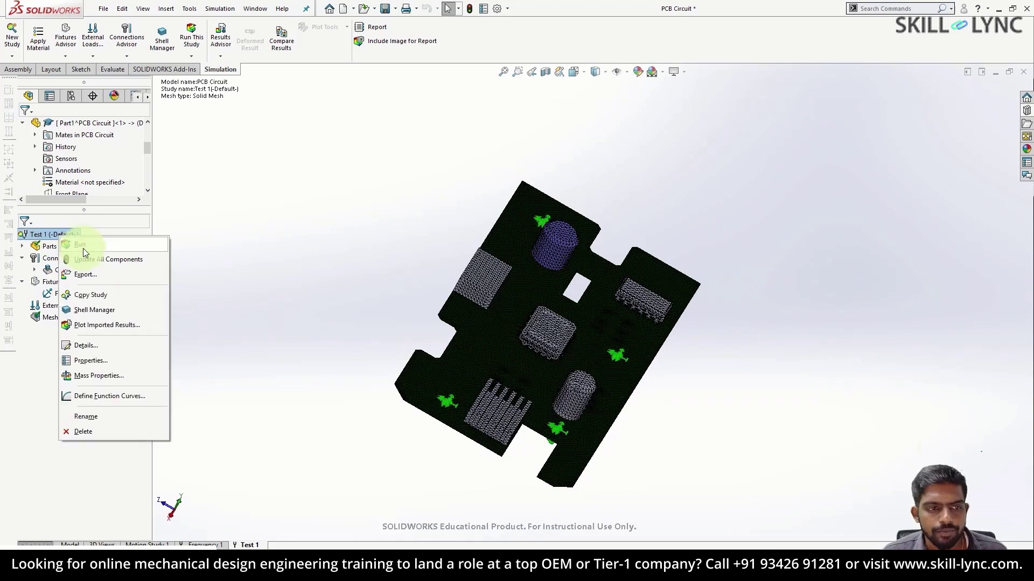
click(82, 248)
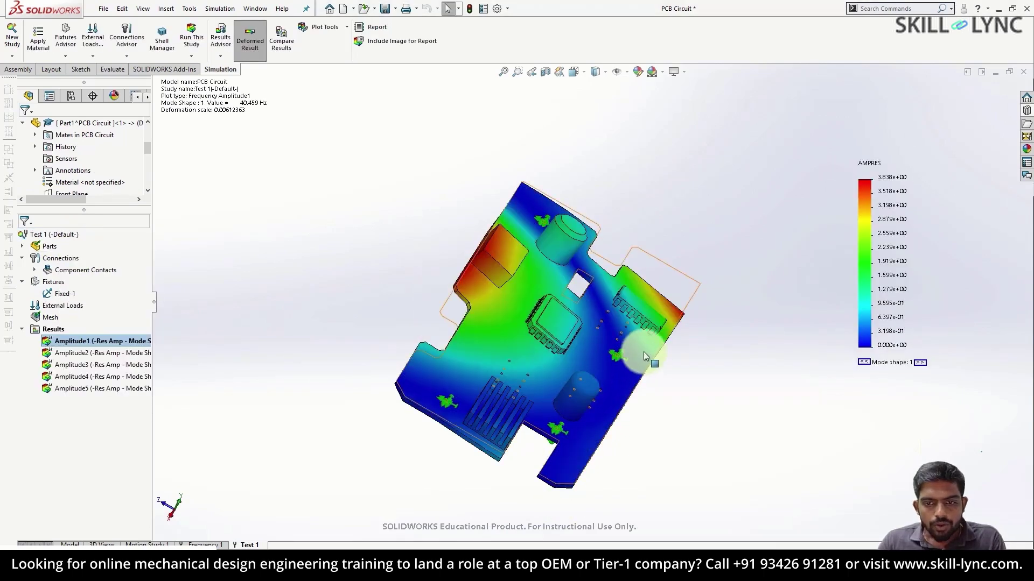
middle_drag(722, 312, 359, 265)
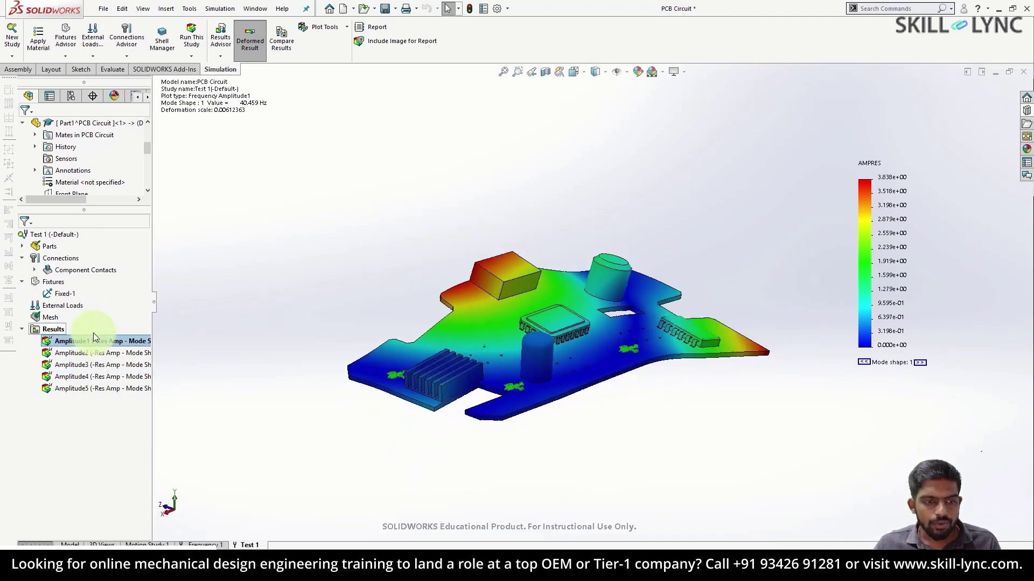
- Animate the first mode shape in the Amplitude1 plot of the Test 1 study and close the animation
right_click(64, 235)
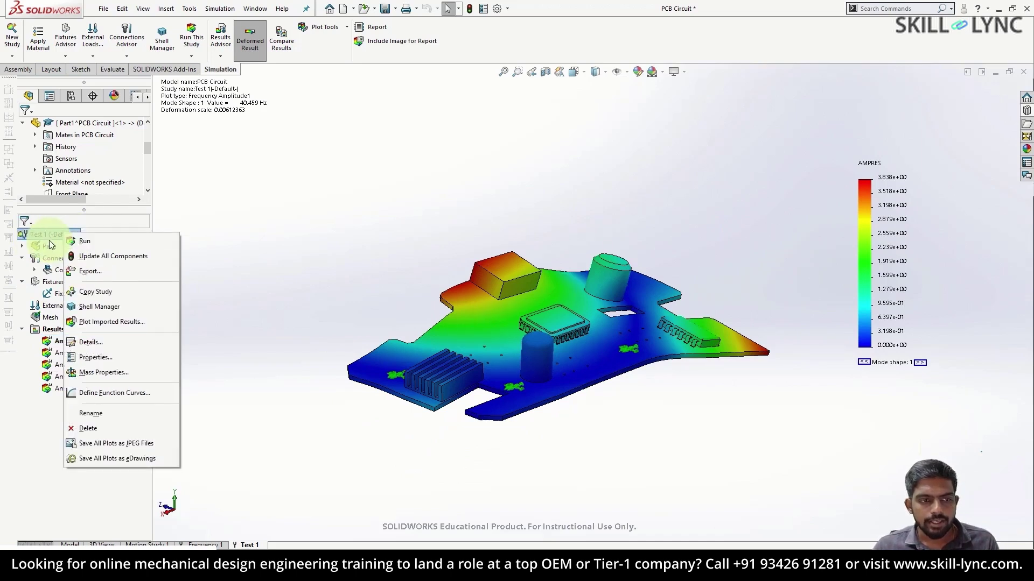
click(60, 234)
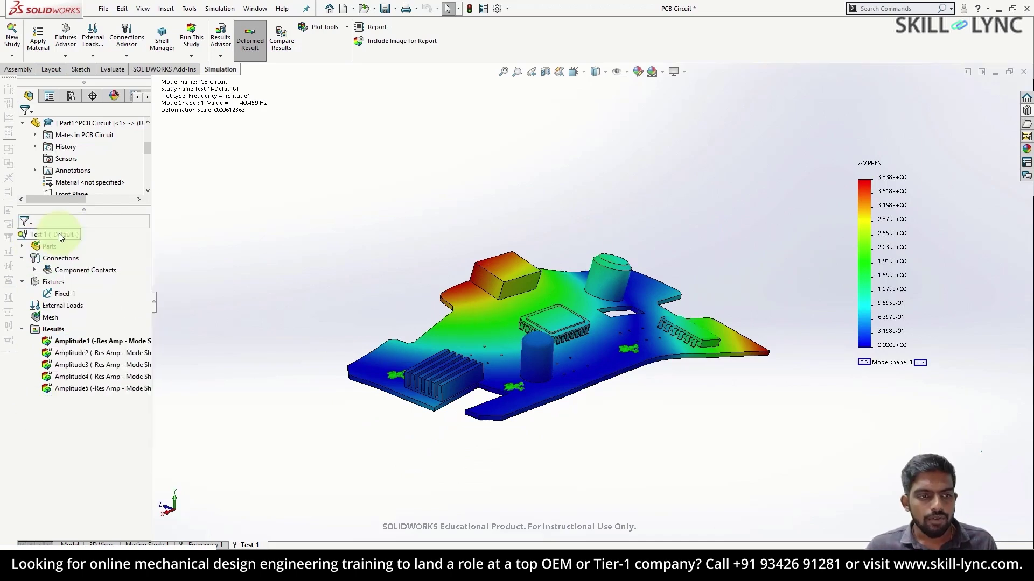
right_click(88, 342)
click(123, 127)
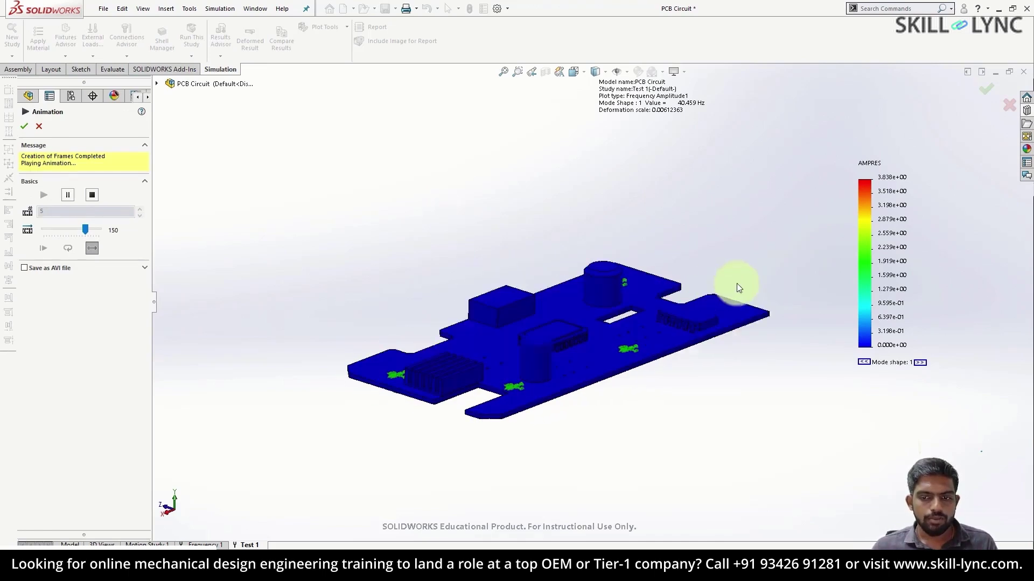
click(38, 127)
- Show the Amplitude2 plot and animate the second mode shape of the PCB, closing the animation after viewing it
right_click(74, 355)
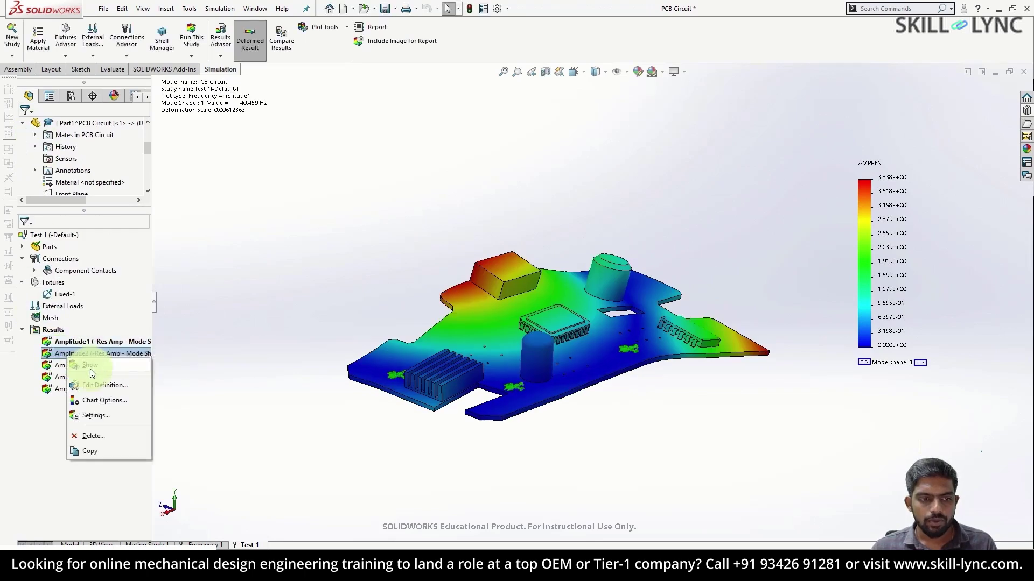
click(90, 366)
right_click(75, 354)
click(101, 144)
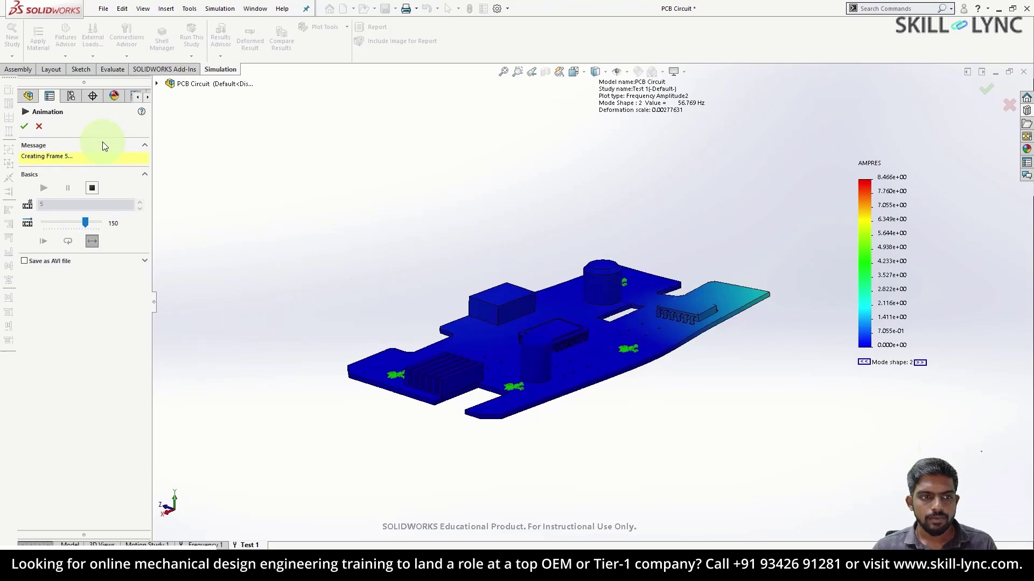
click(38, 126)
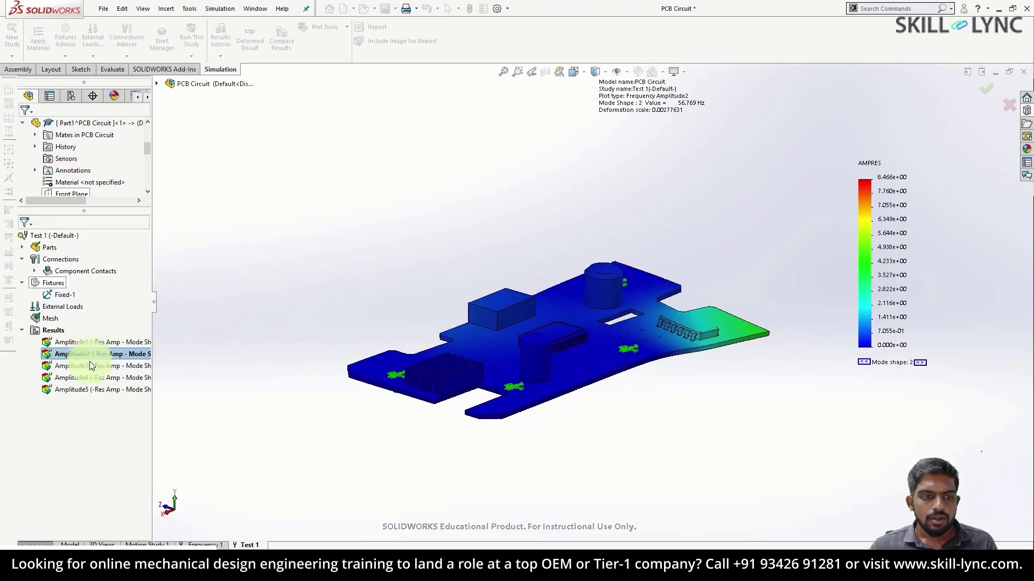
- List the resonant frequencies of the Test 1 study, review all modes and close the list
right_click(56, 332)
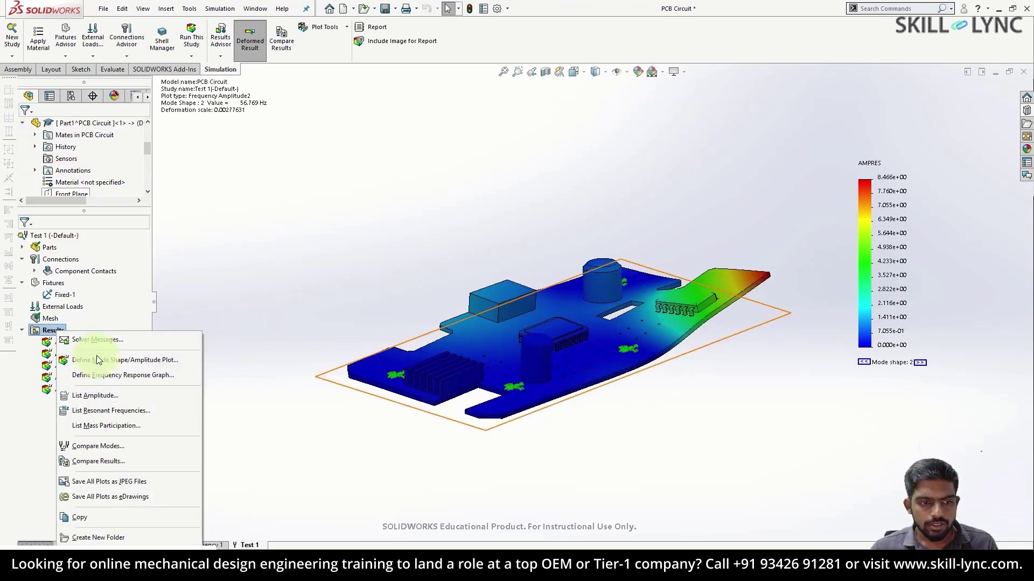
click(109, 412)
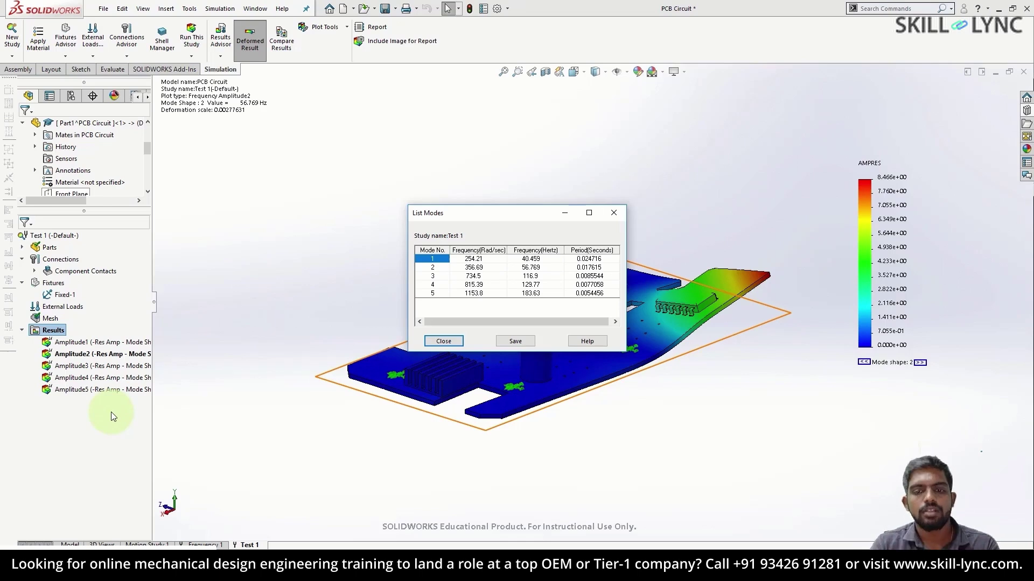
click(443, 341)
middle_drag(456, 338, 627, 247)
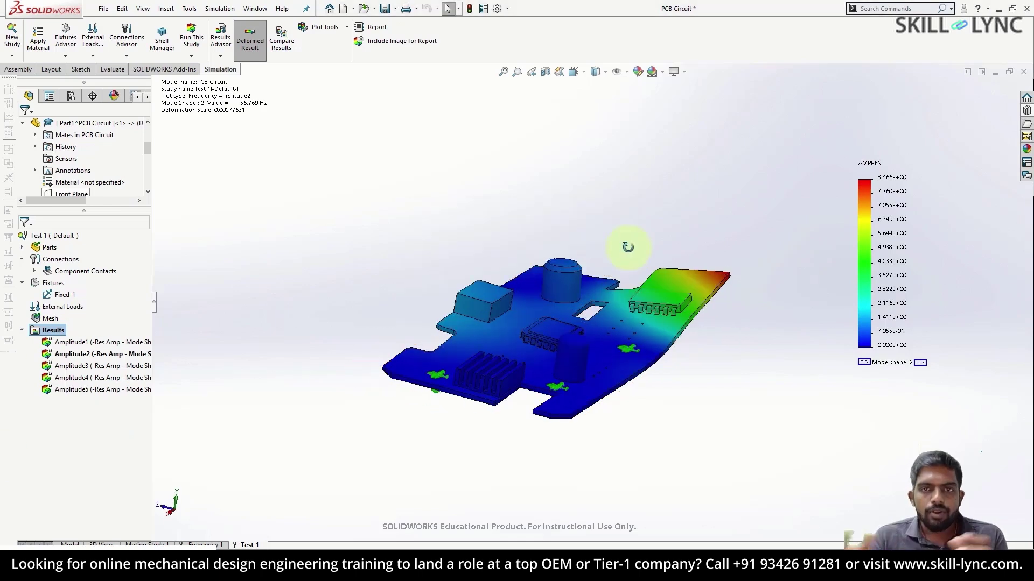